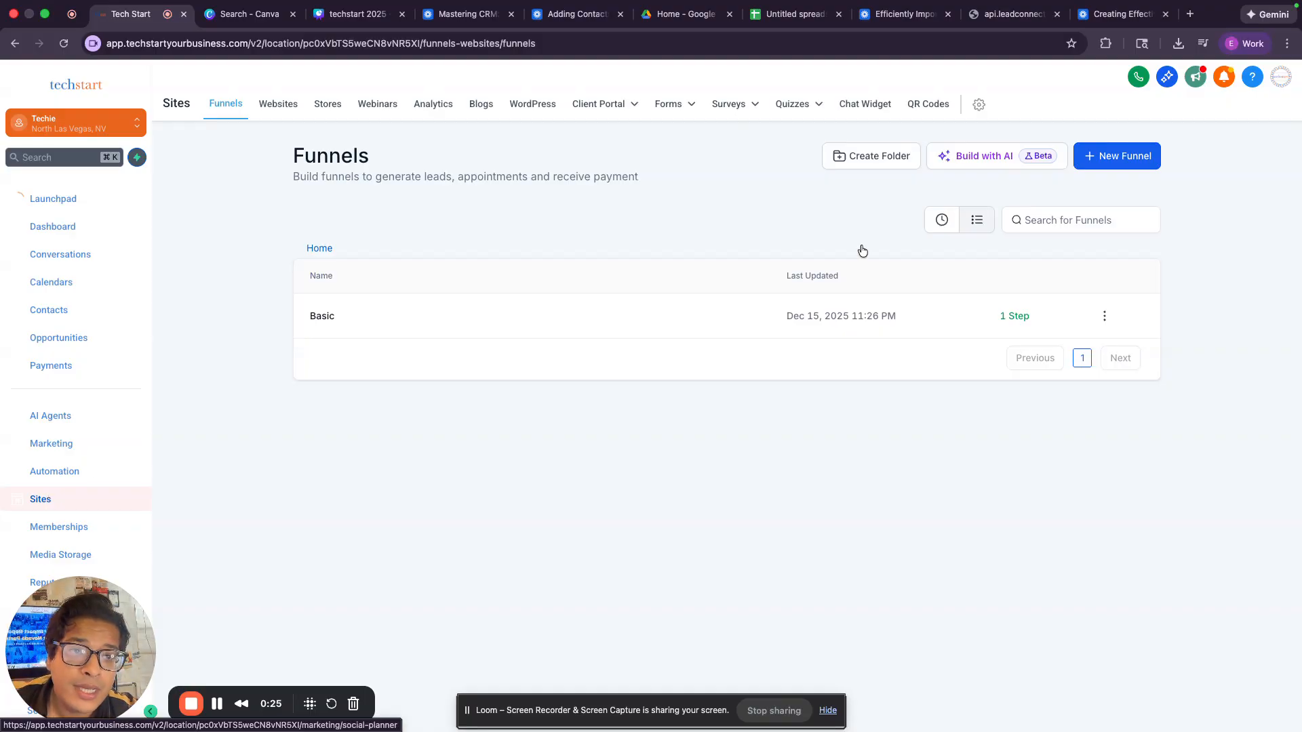
Step: Start a new funnel from the Sites > Funnels list
left_click(1115, 153)
Step: Create a blank funnel named 'Social Media'
left_click(499, 420)
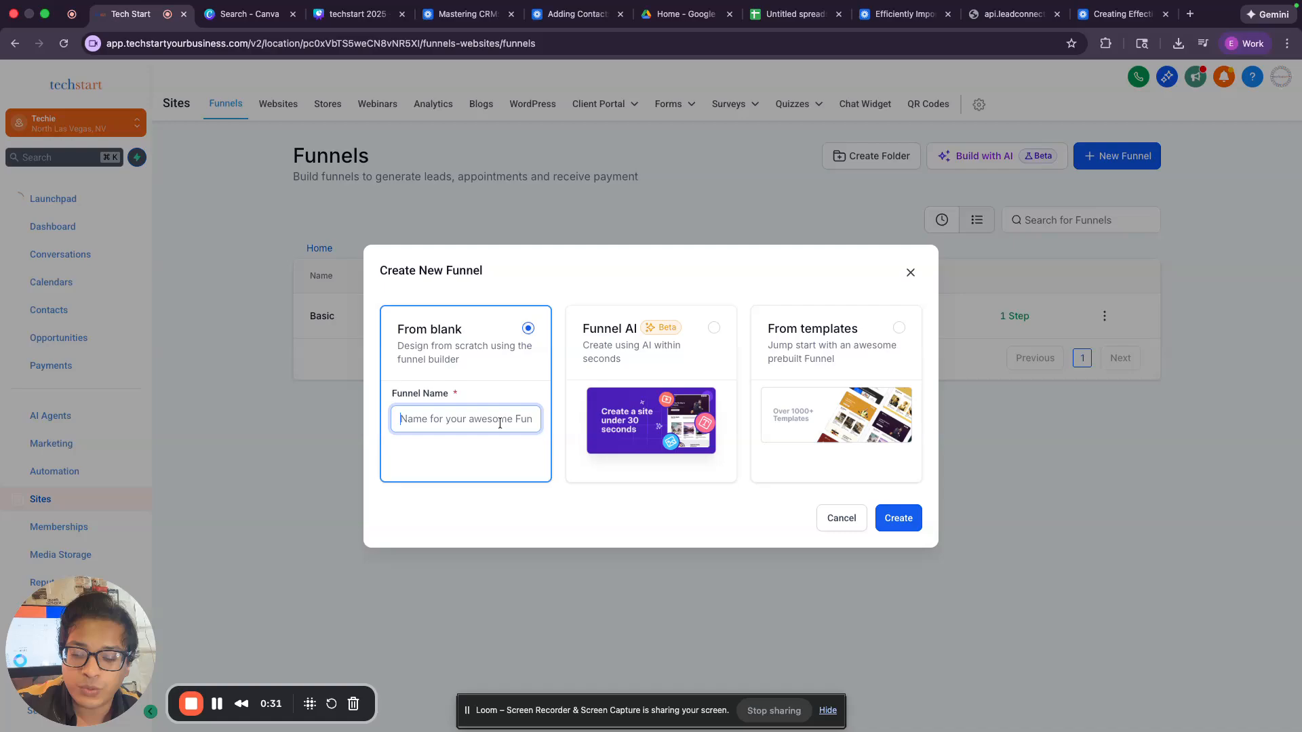
type("Social Media")
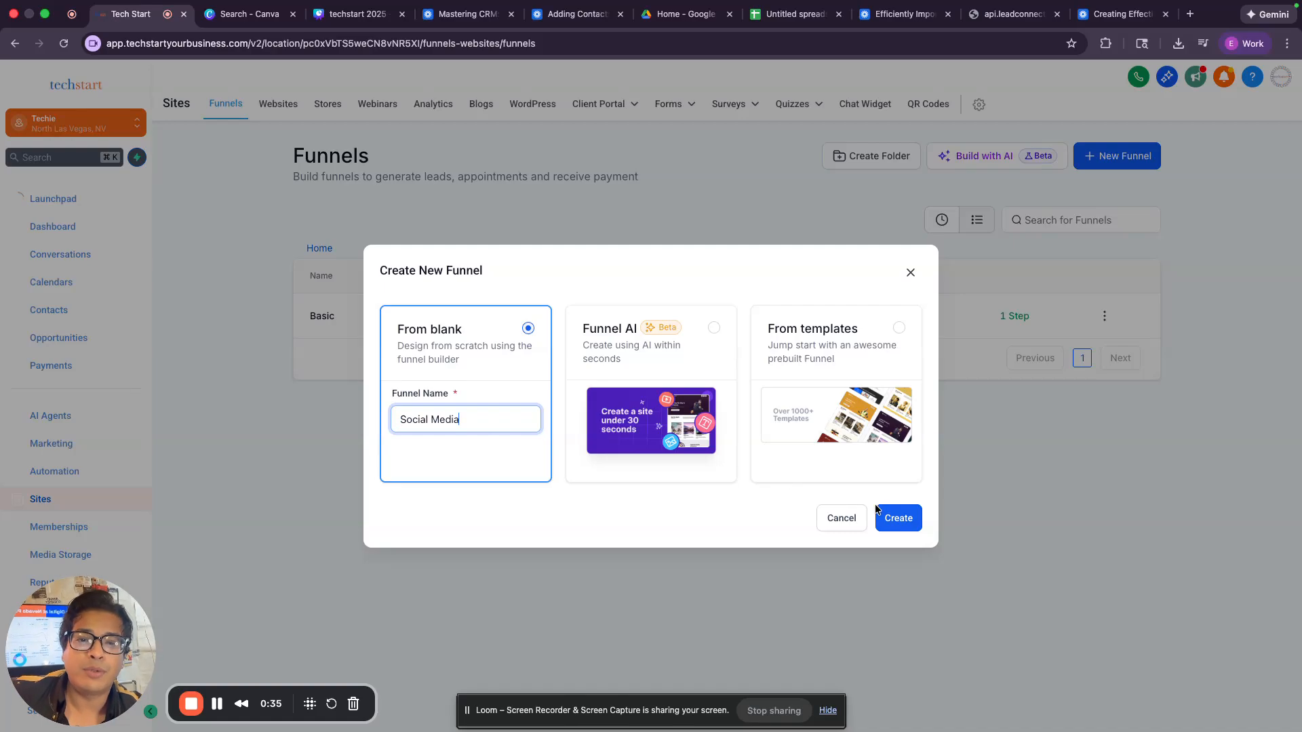
left_click(897, 522)
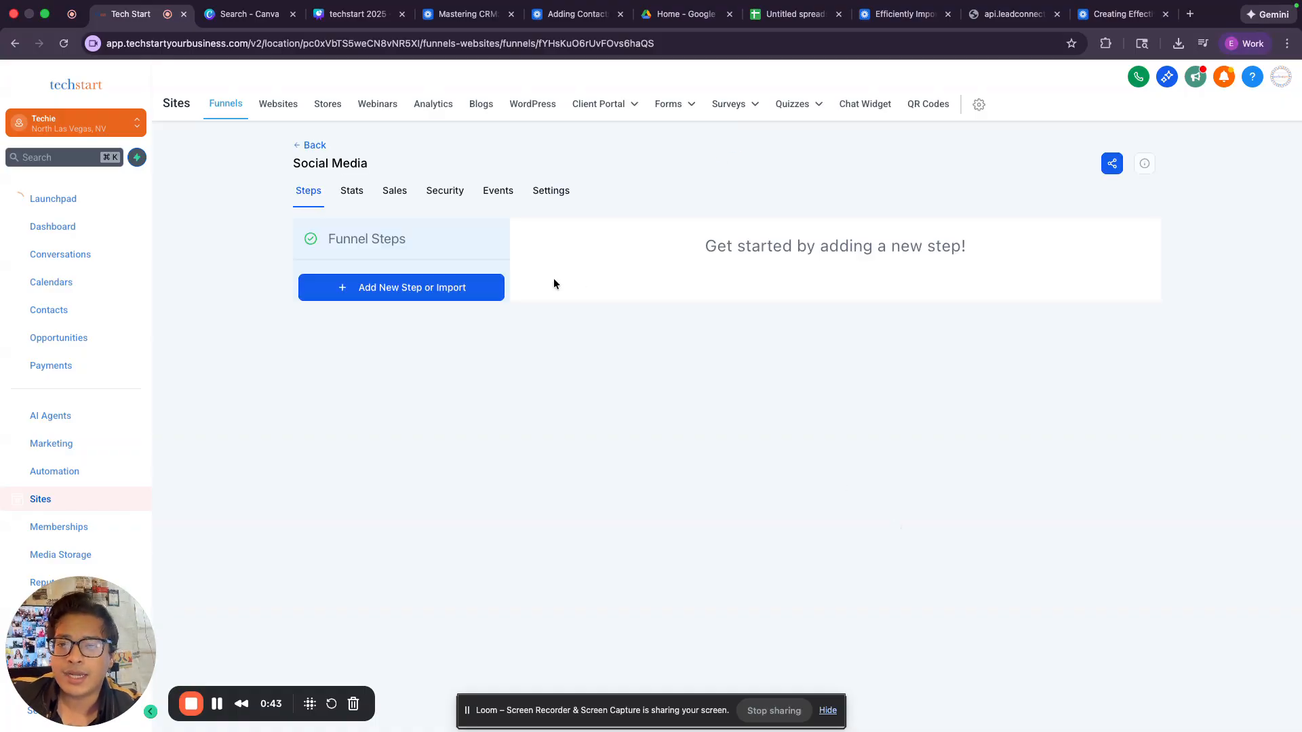
Step: Add a funnel step named 'Promo' and choose to build it from a blank design
left_click(470, 287)
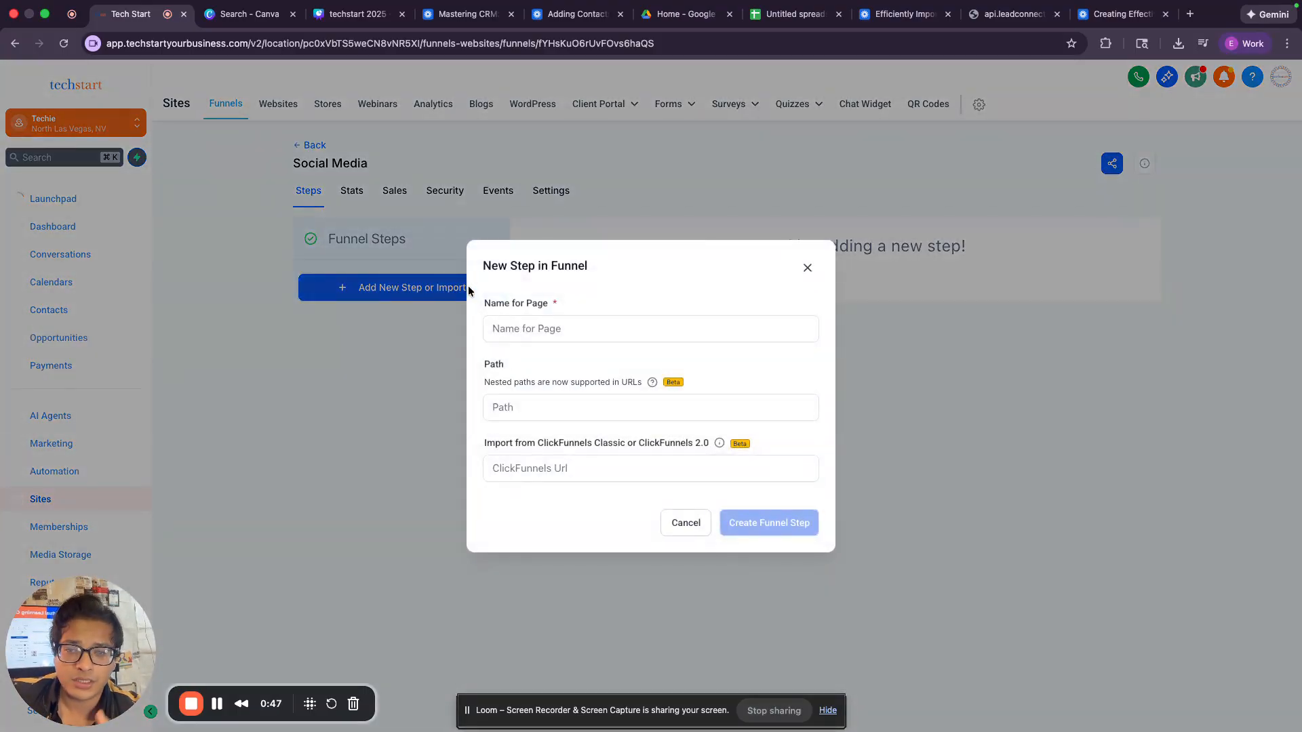
left_click(501, 328)
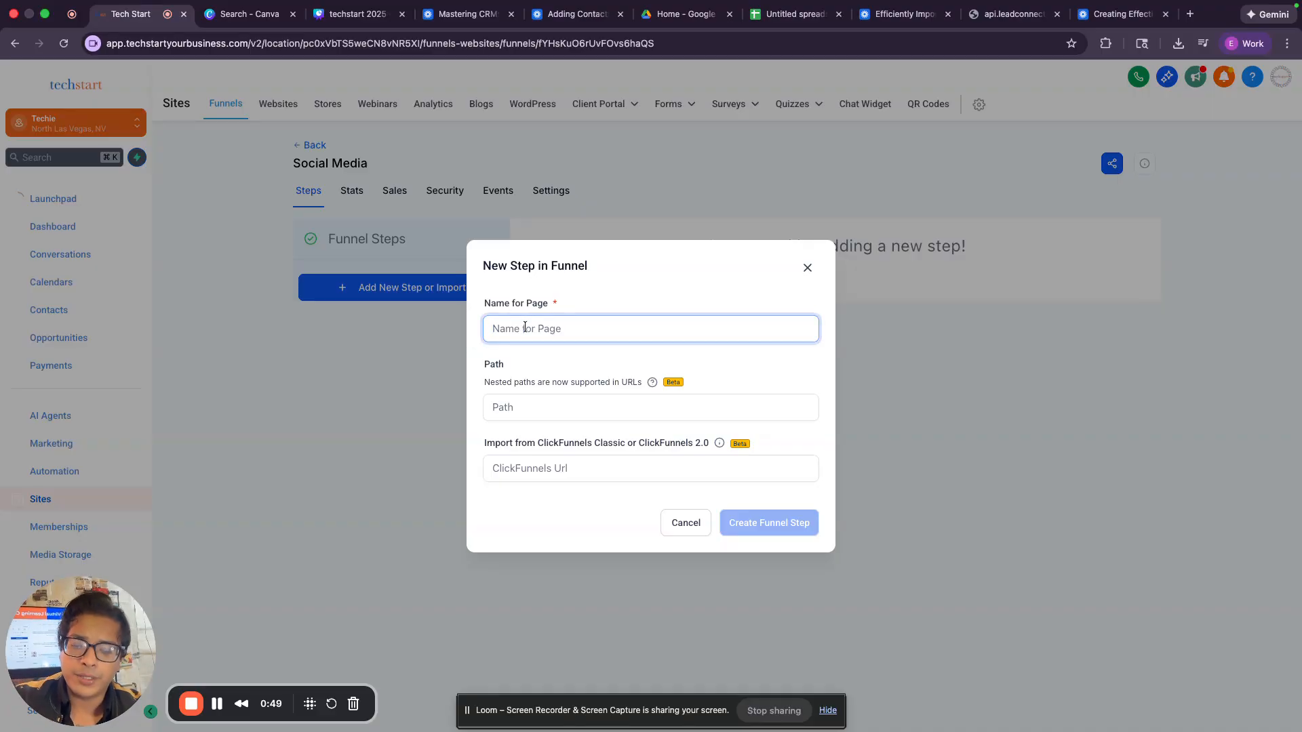
type("Promo")
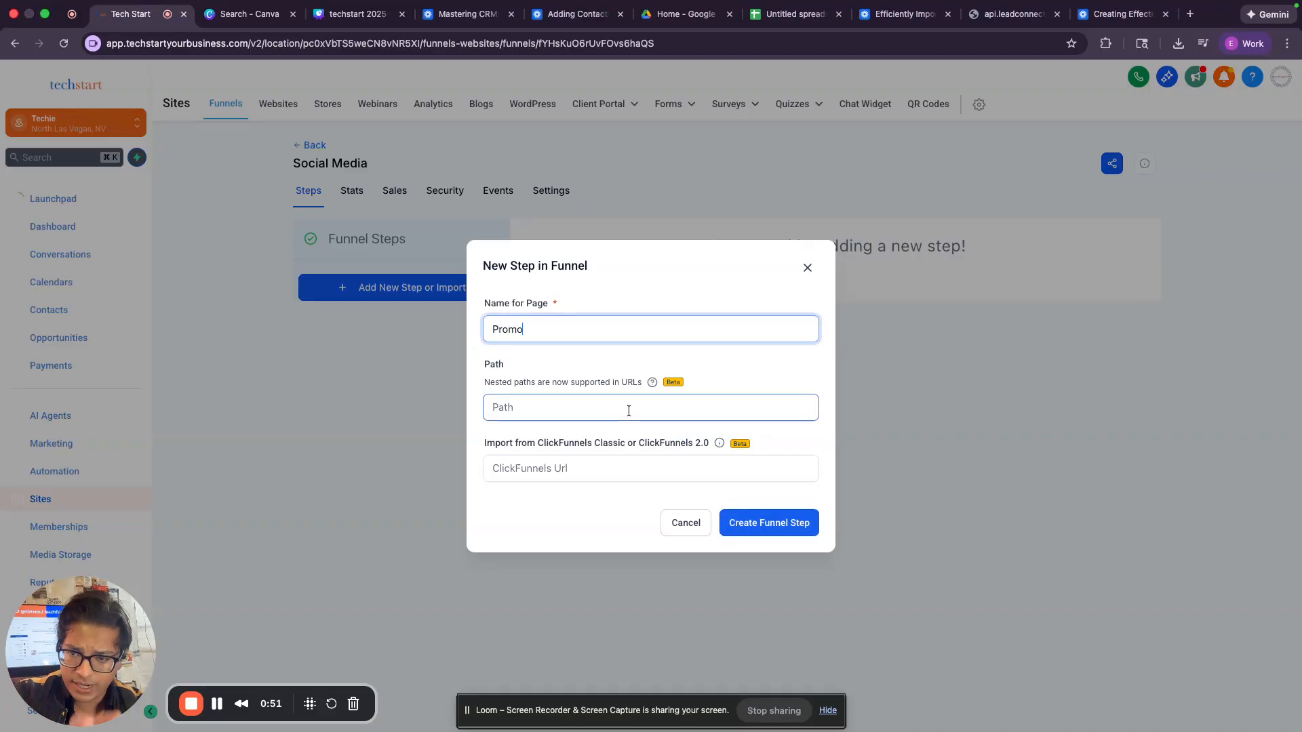
left_click(744, 524)
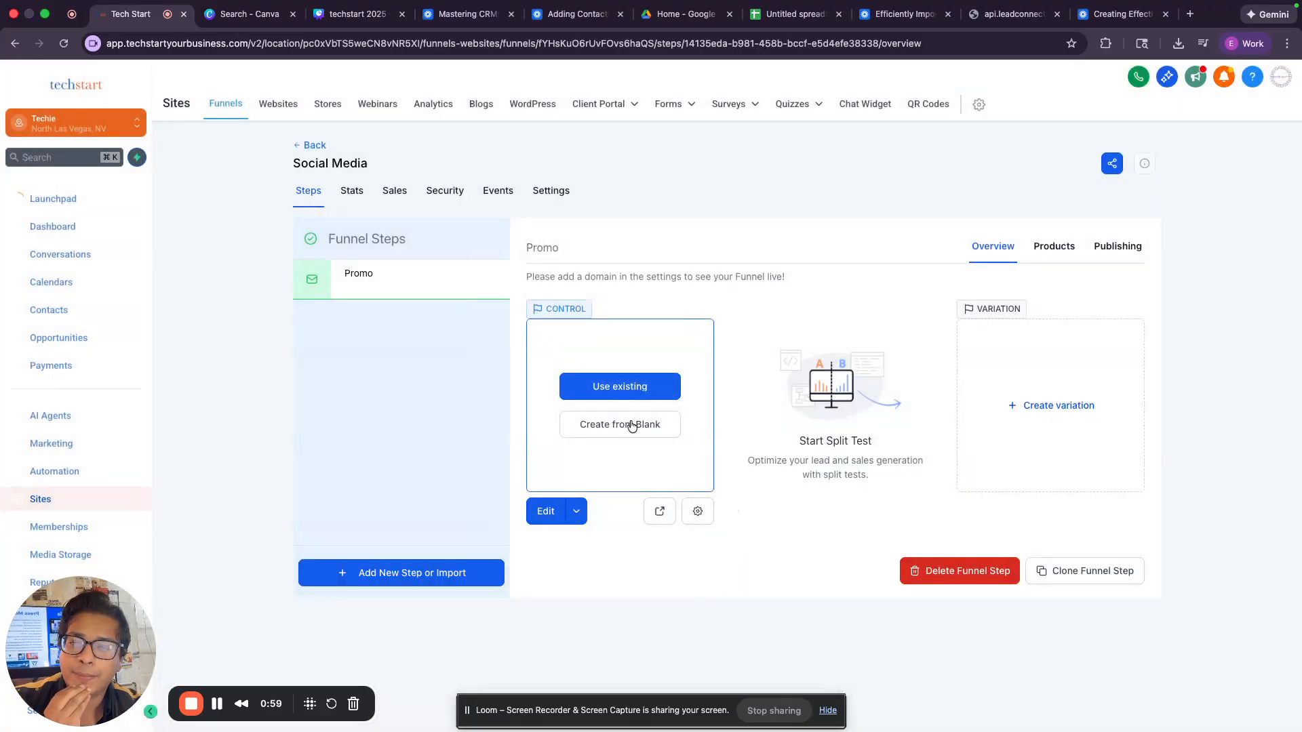
left_click(632, 425)
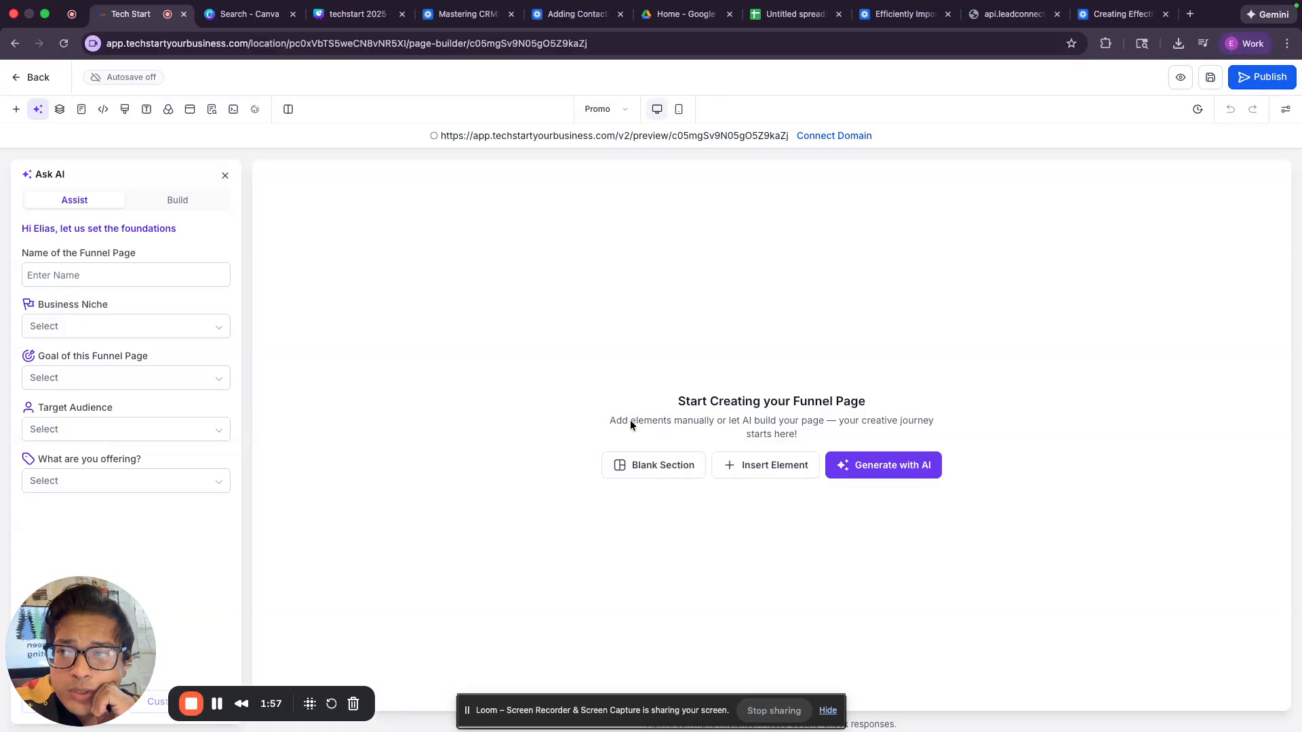
Step: Show the page builder's list of elements that can be added to the empty Promo page
left_click(16, 111)
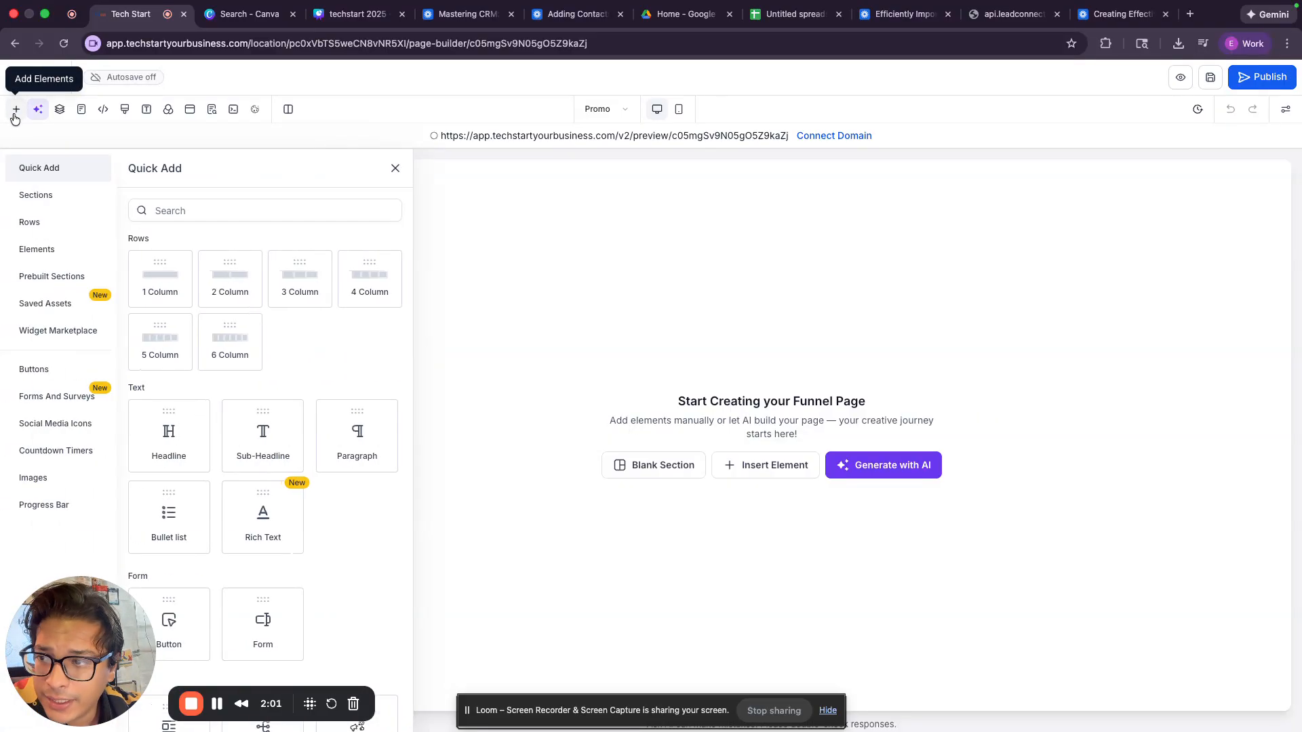
Step: Place a Full Width section on the Promo page with a 1 Column row inside it
left_click(48, 194)
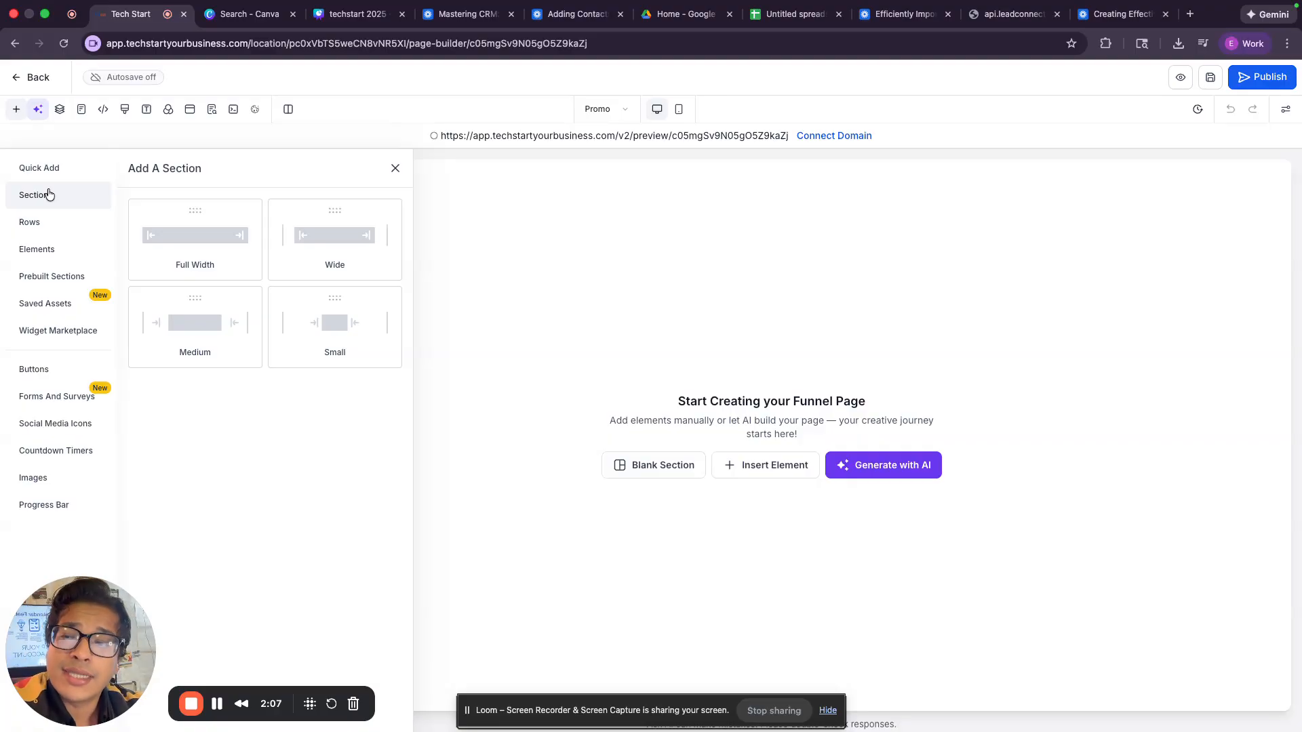
left_click_drag(223, 252, 552, 180)
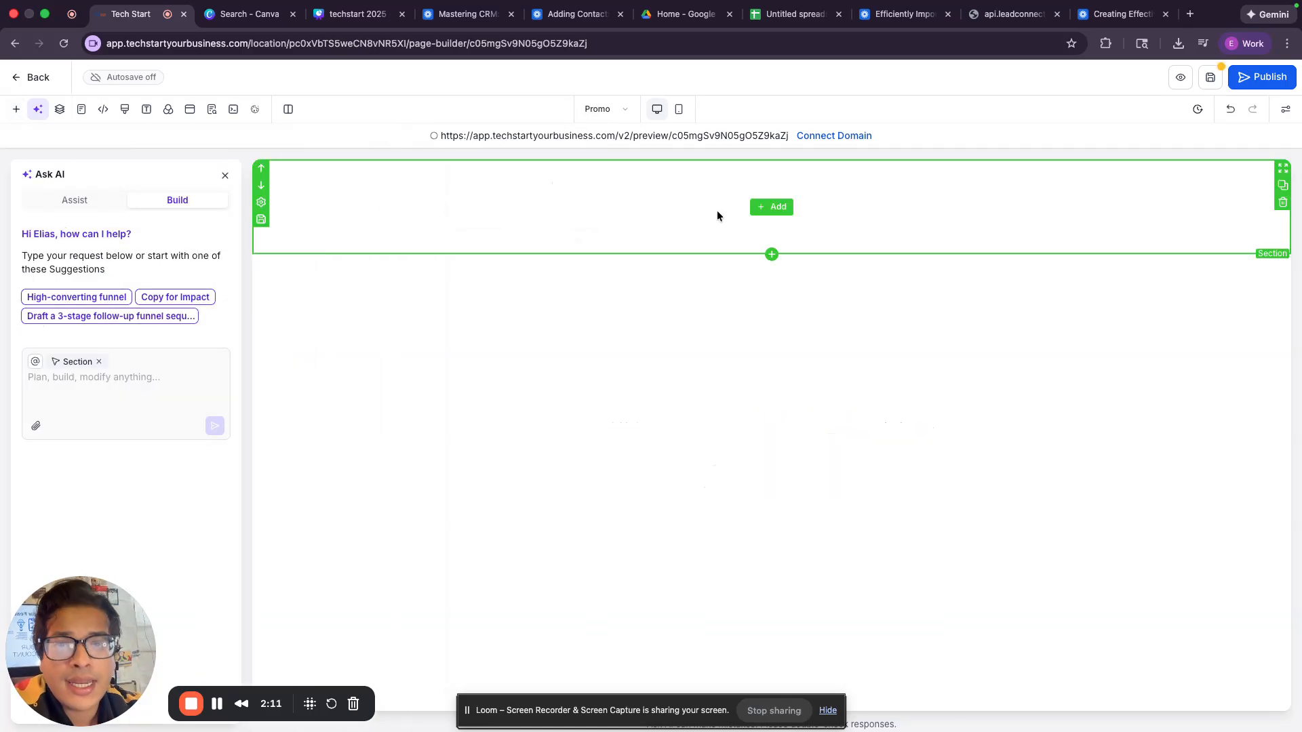
left_click(754, 213)
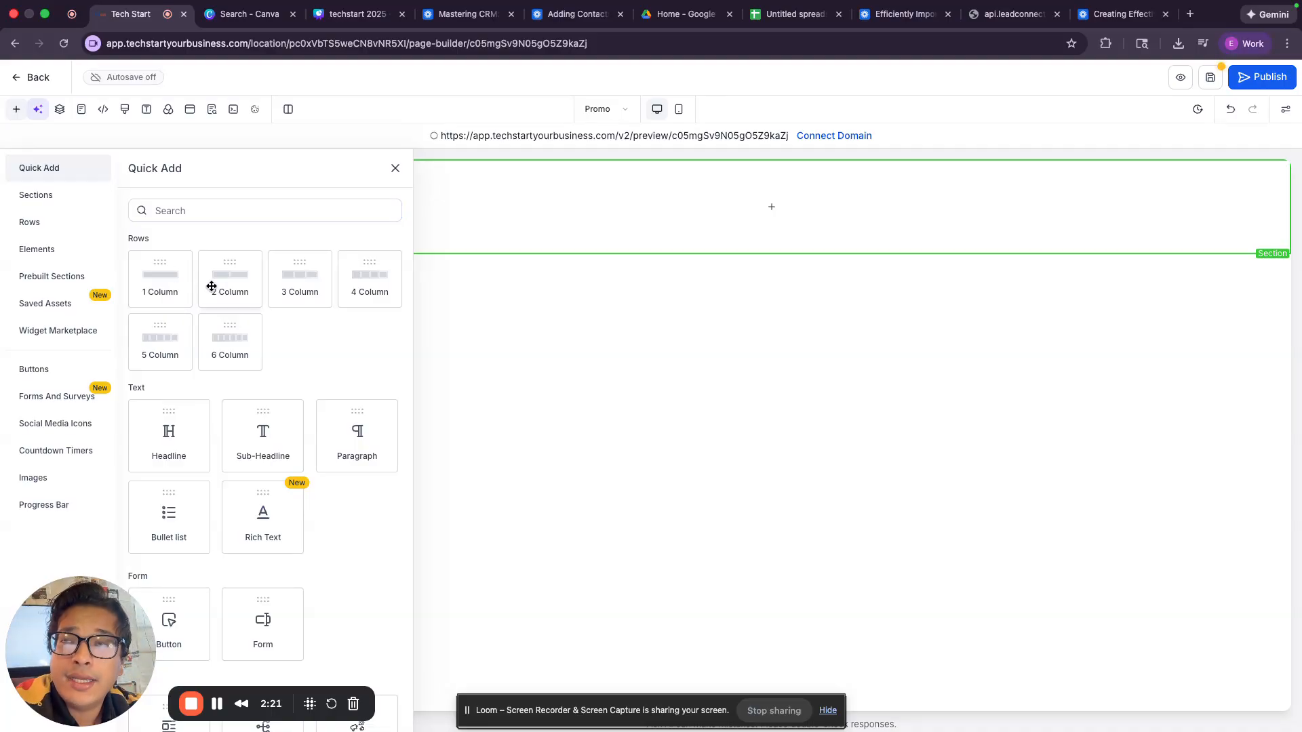
left_click_drag(169, 282, 668, 223)
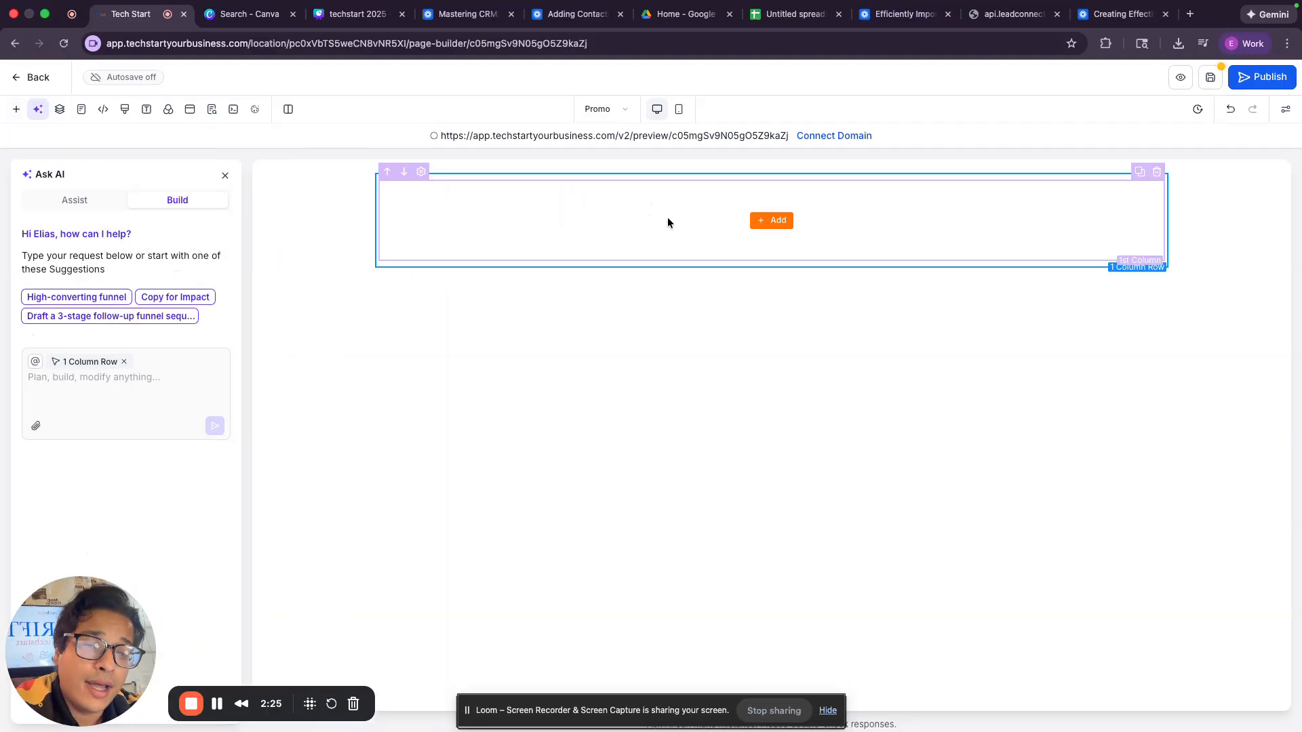
Step: Search 'im' in Quick Add and drop an Image element into the row
left_click(785, 222)
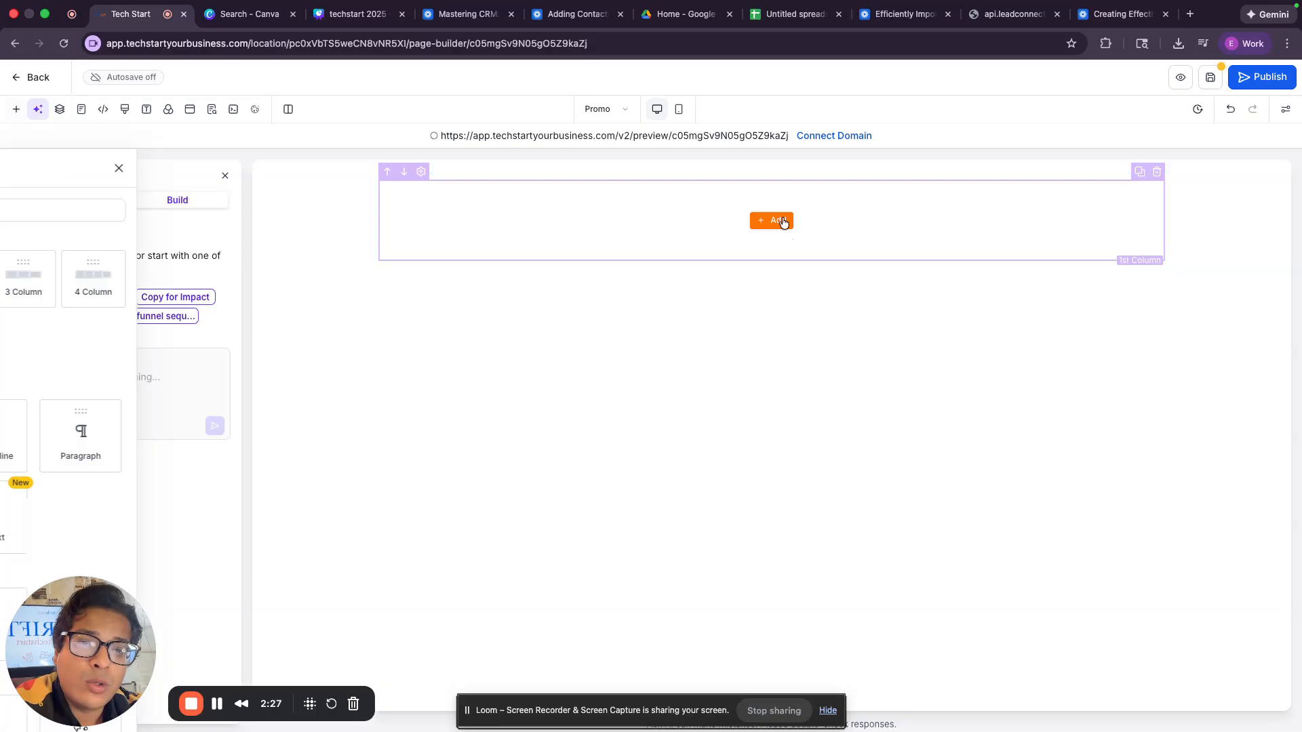
left_click(348, 204)
type("im")
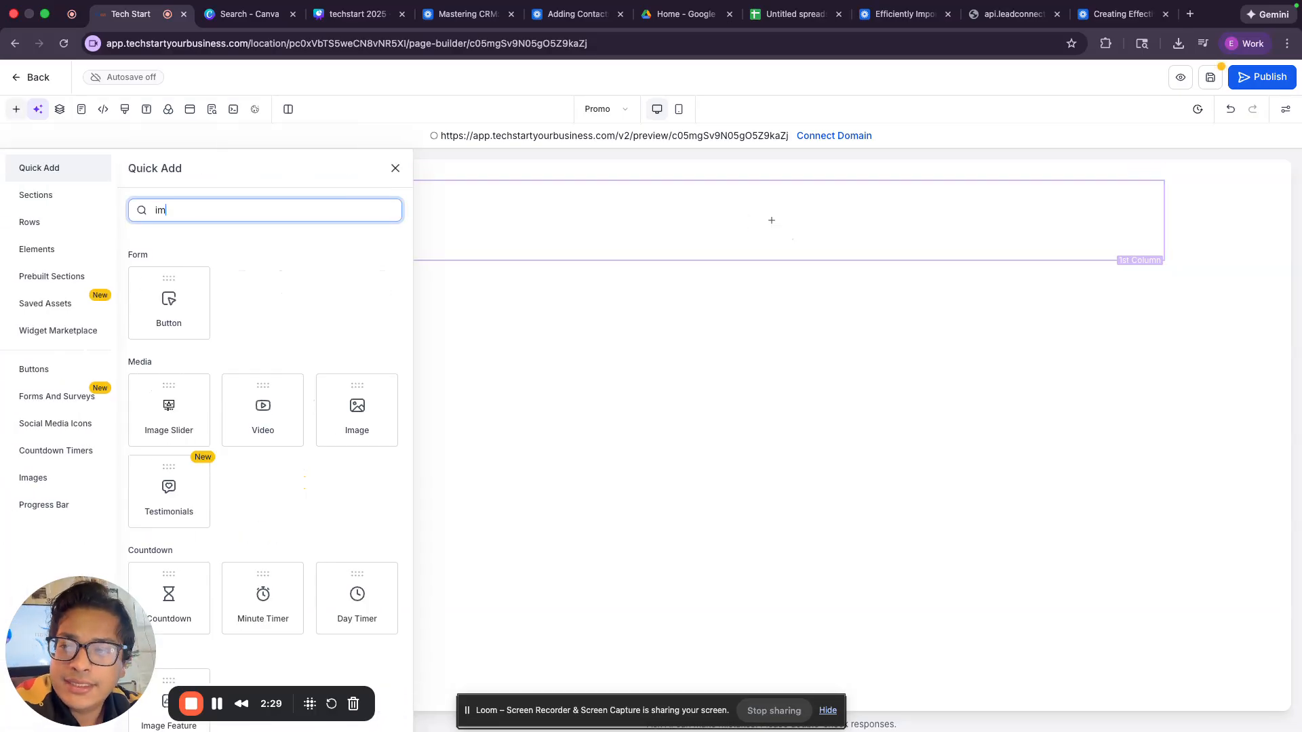
left_click_drag(366, 403, 741, 204)
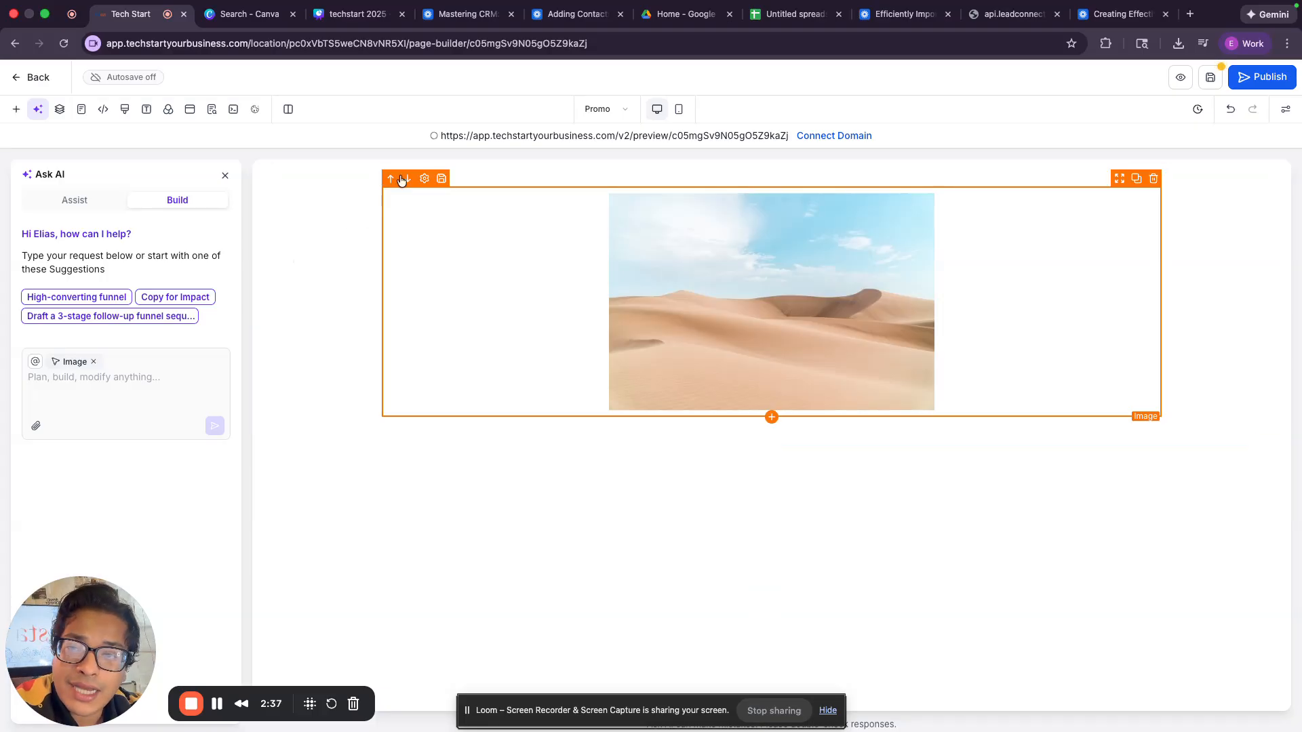
left_click(533, 258)
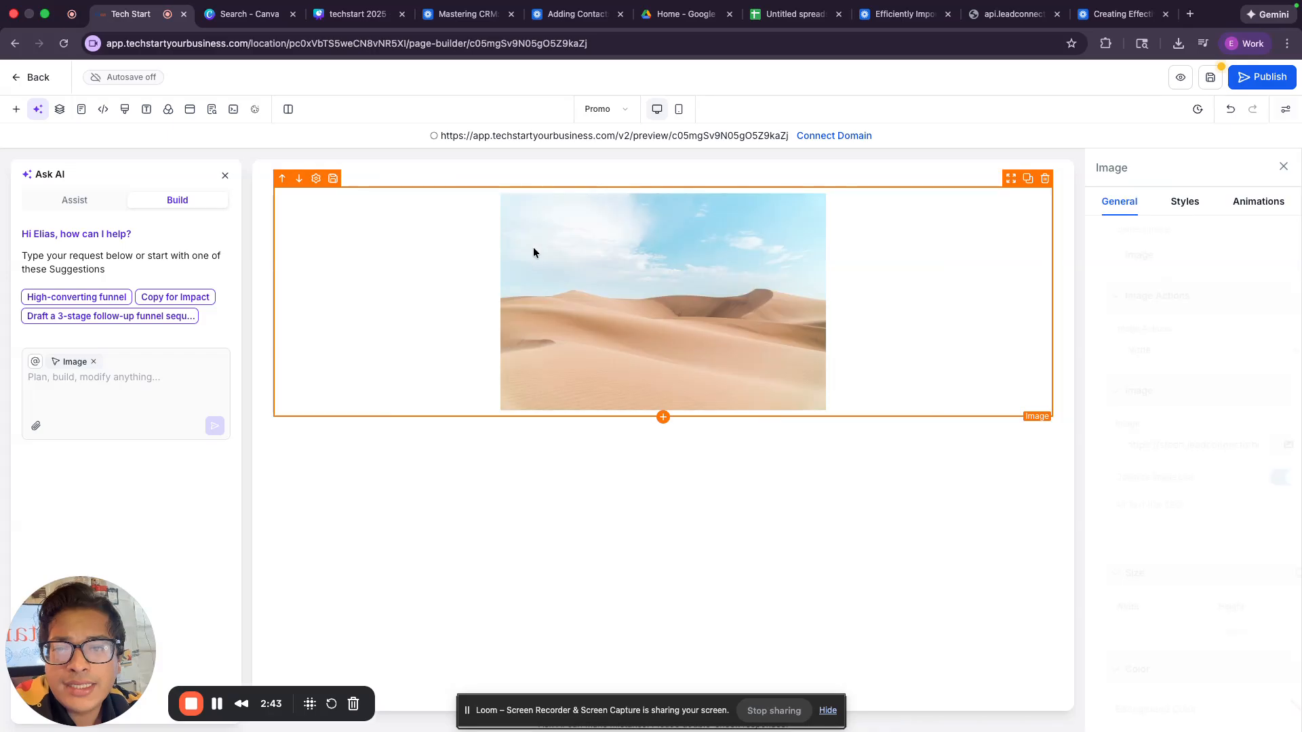
Step: Select the Image element and open Media Storage from its Image URL picker
left_click(539, 174)
left_click(541, 166)
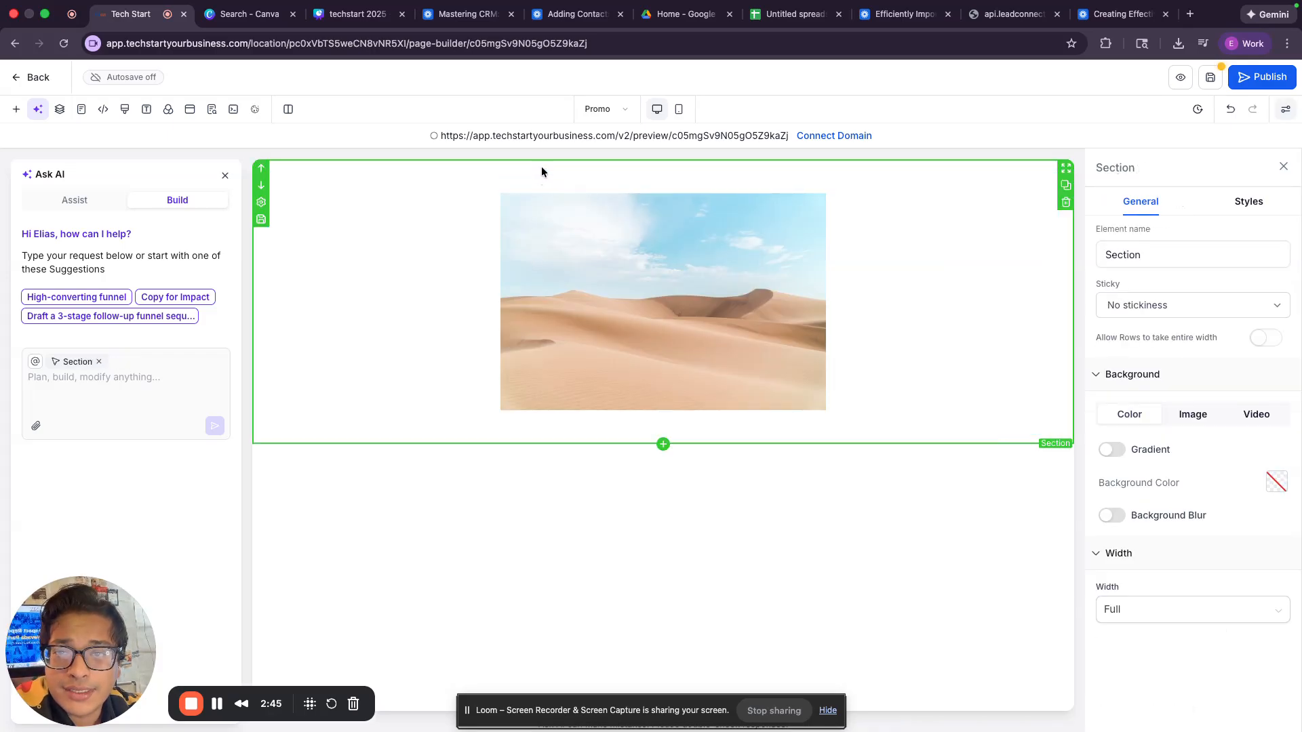
left_click(541, 175)
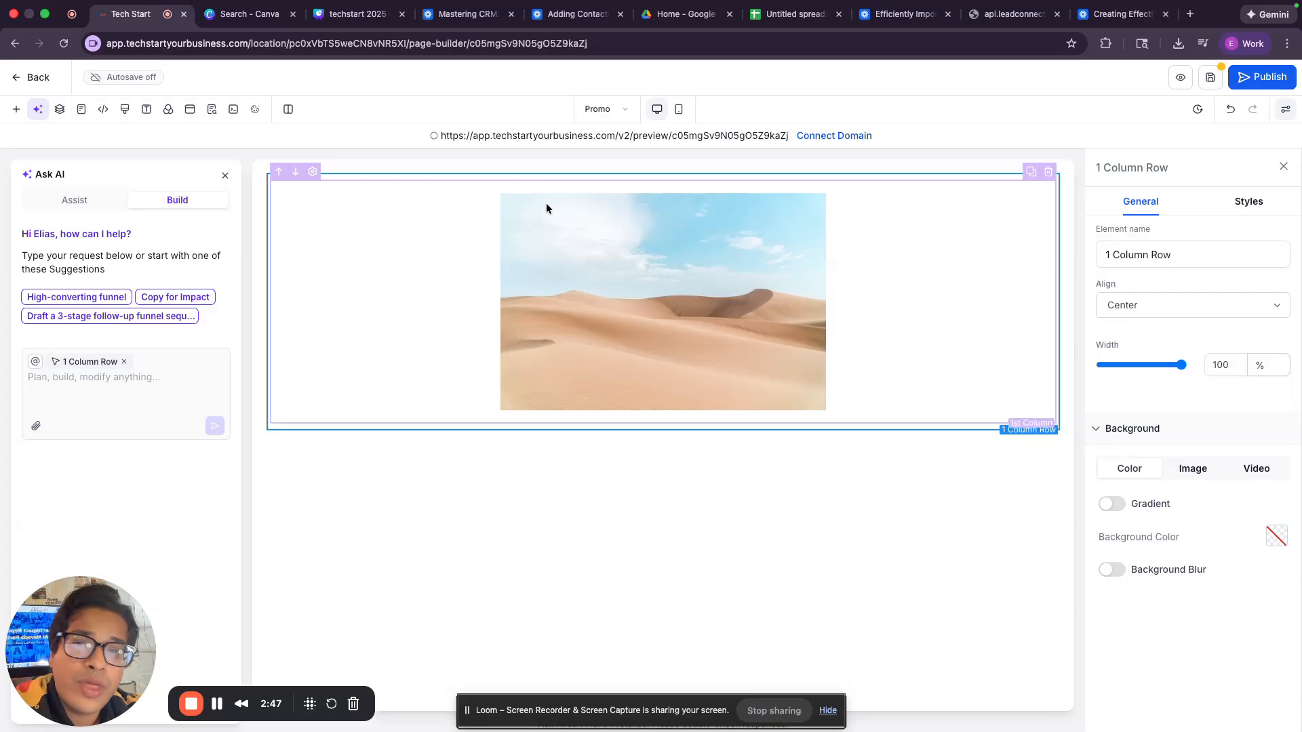
left_click(550, 242)
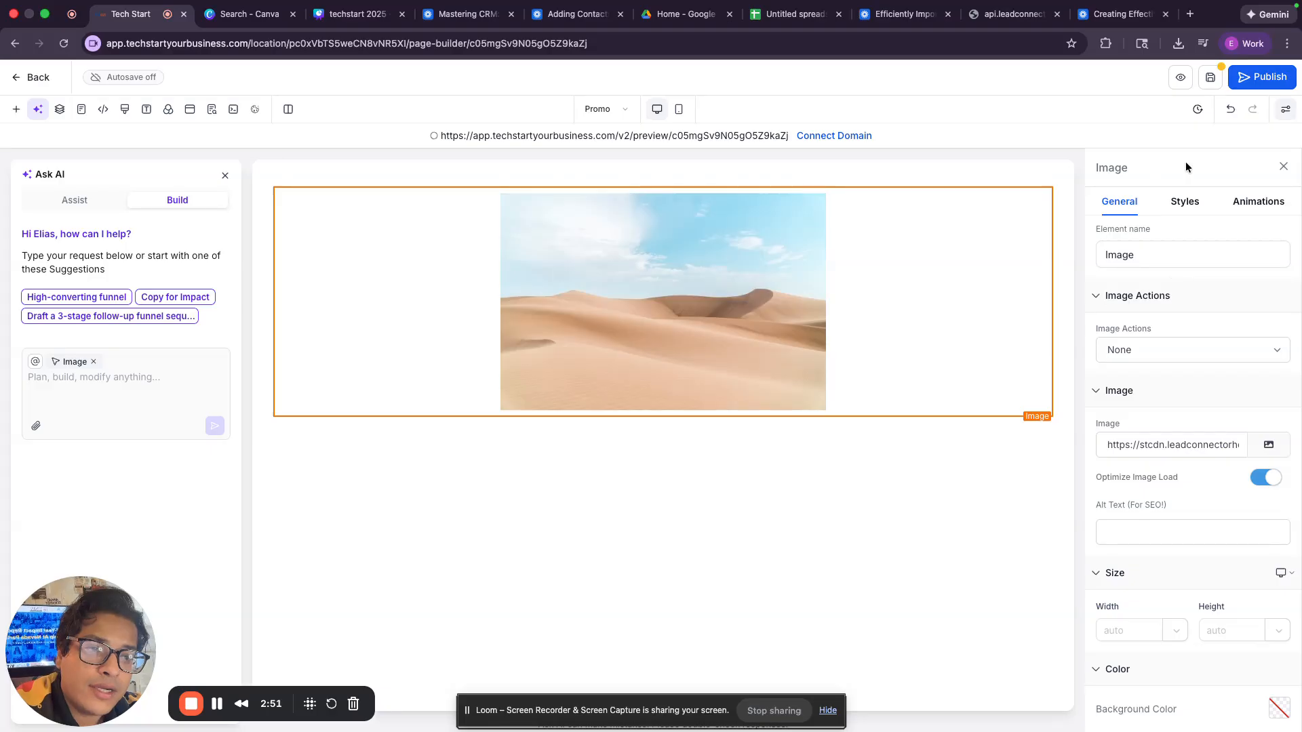
left_click(1004, 161)
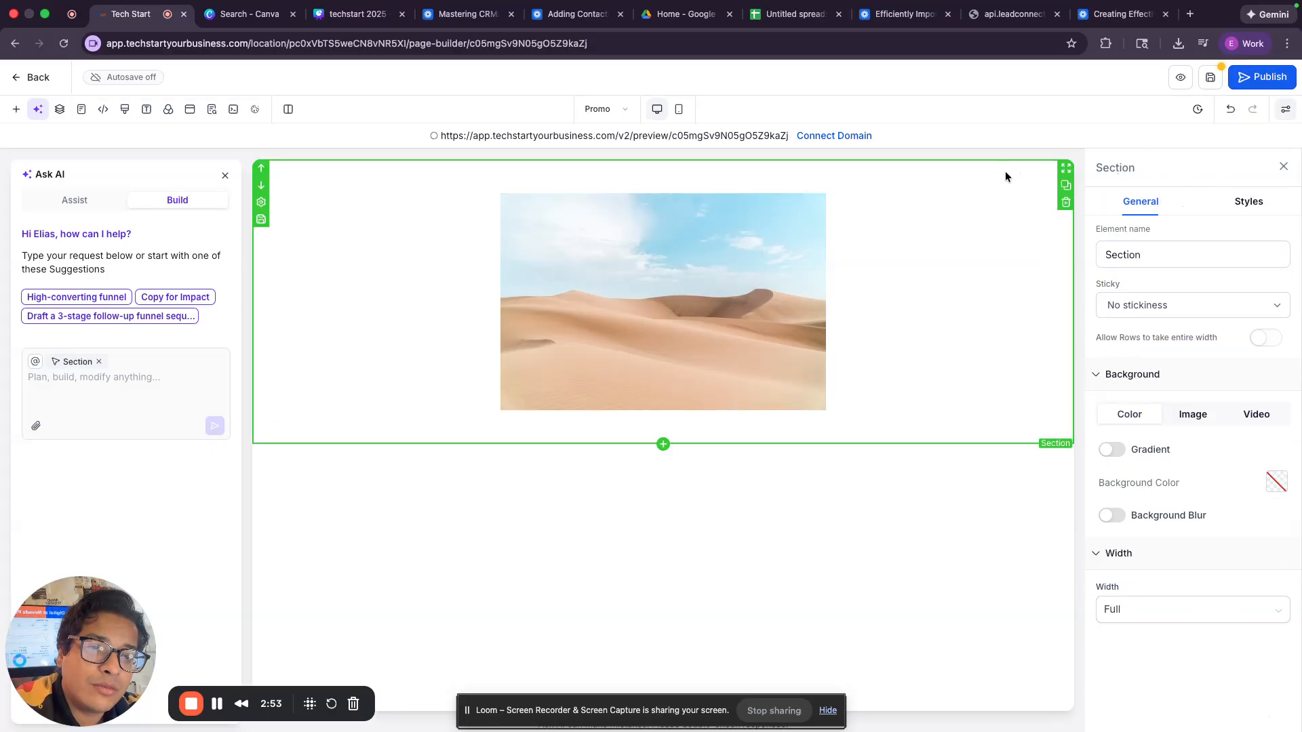
left_click(1005, 175)
left_click(1000, 204)
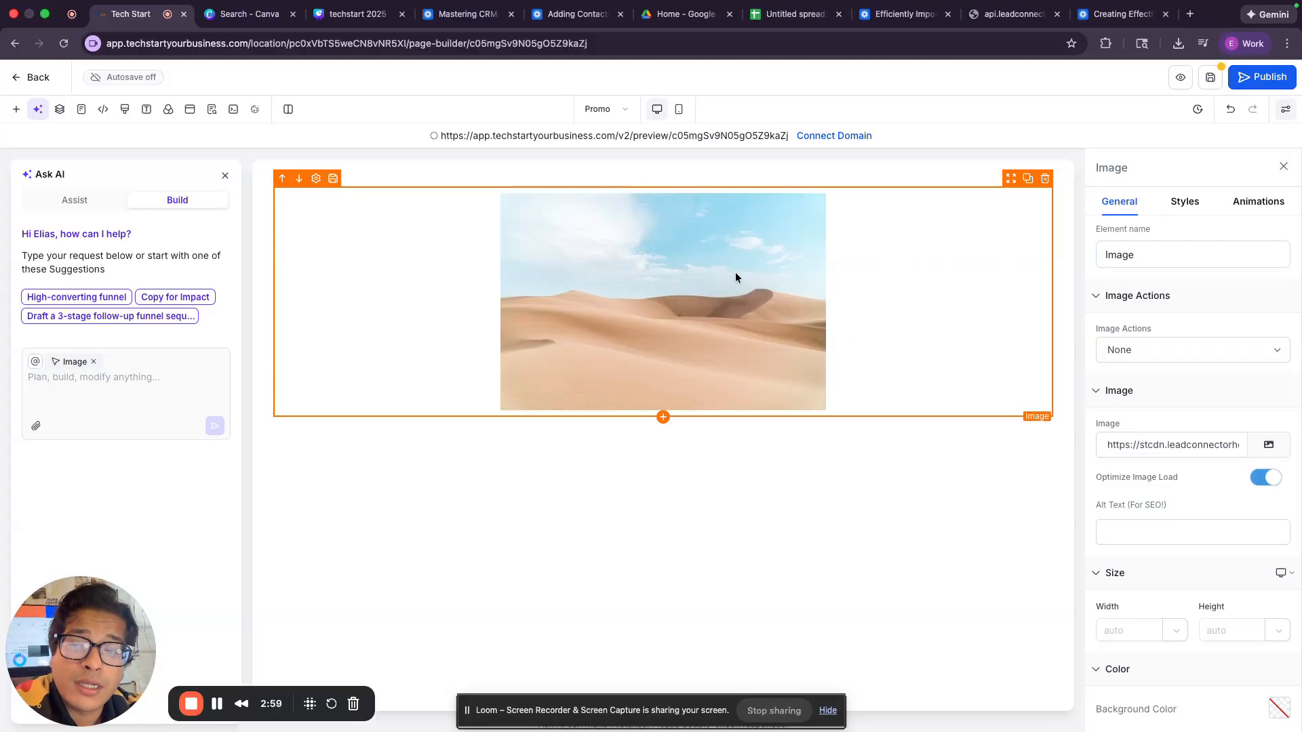
left_click(1269, 445)
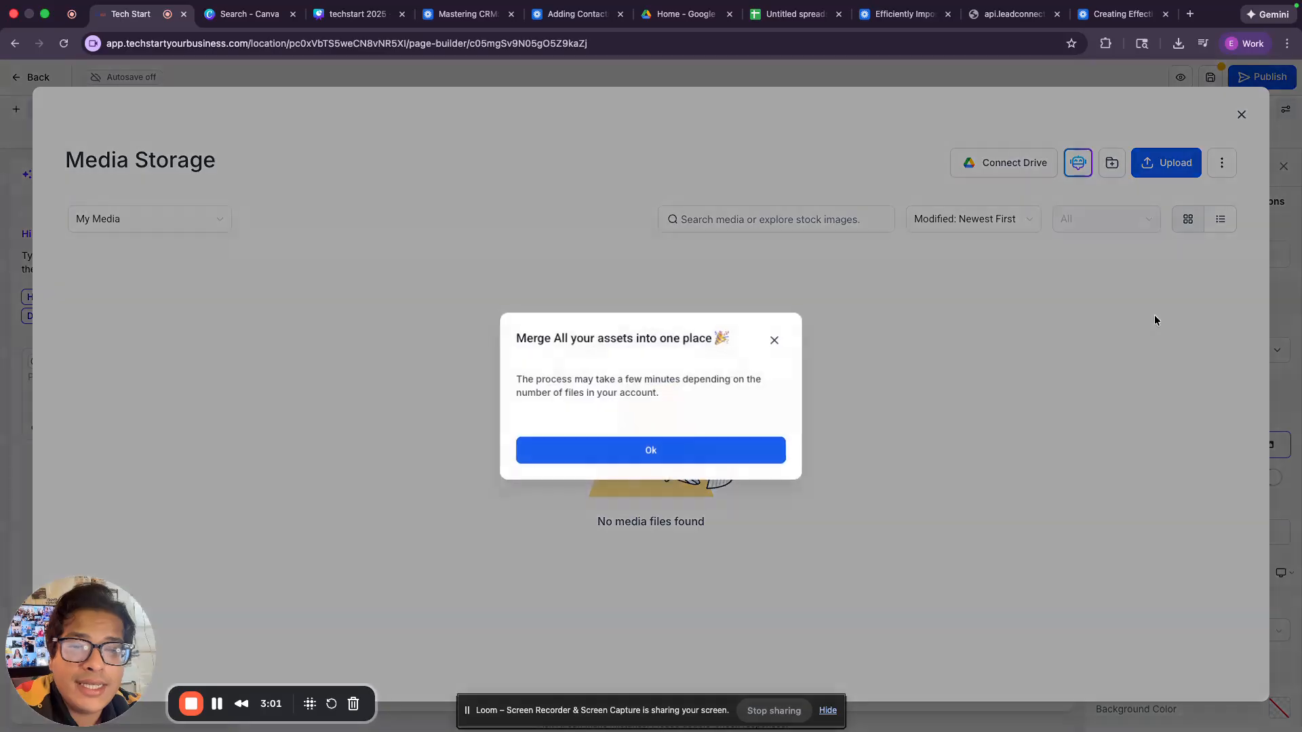
Step: Search the computer for the 'elias' headshot files, then cancel the file upload
left_click(774, 449)
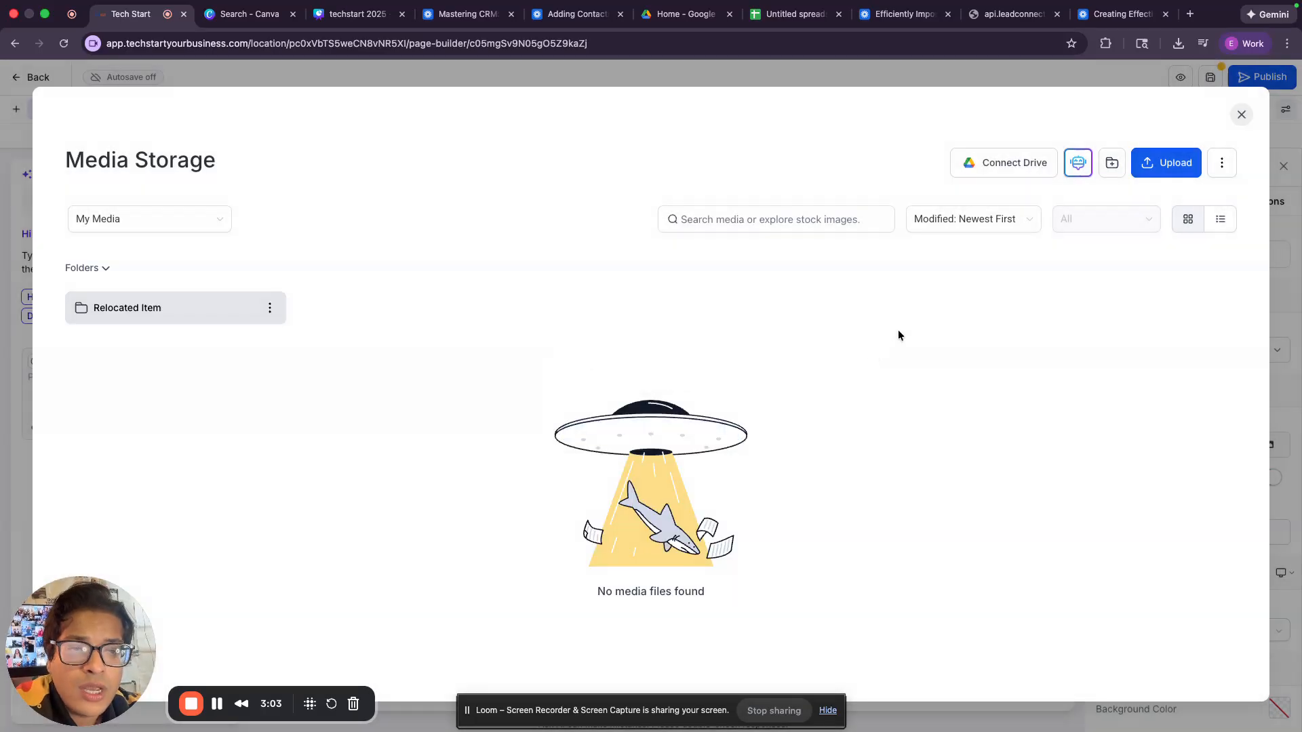
left_click(1177, 166)
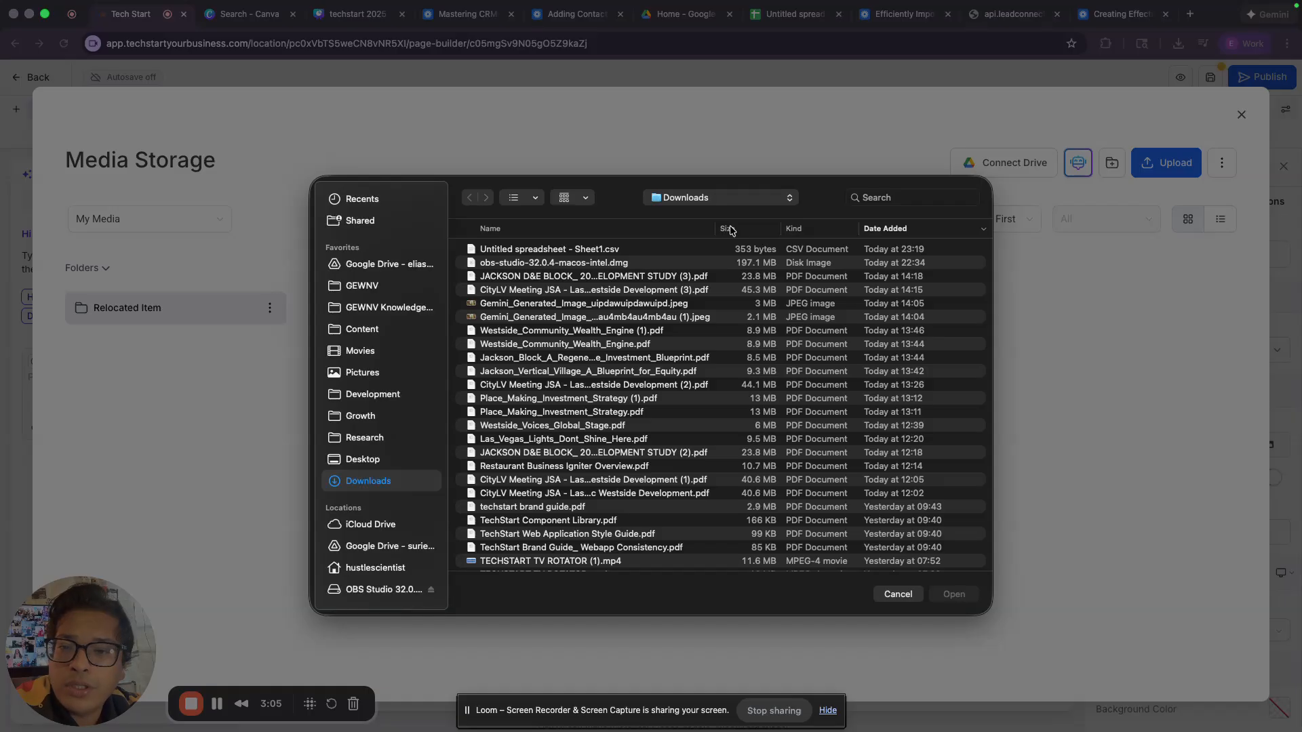
left_click(678, 307)
key("space")
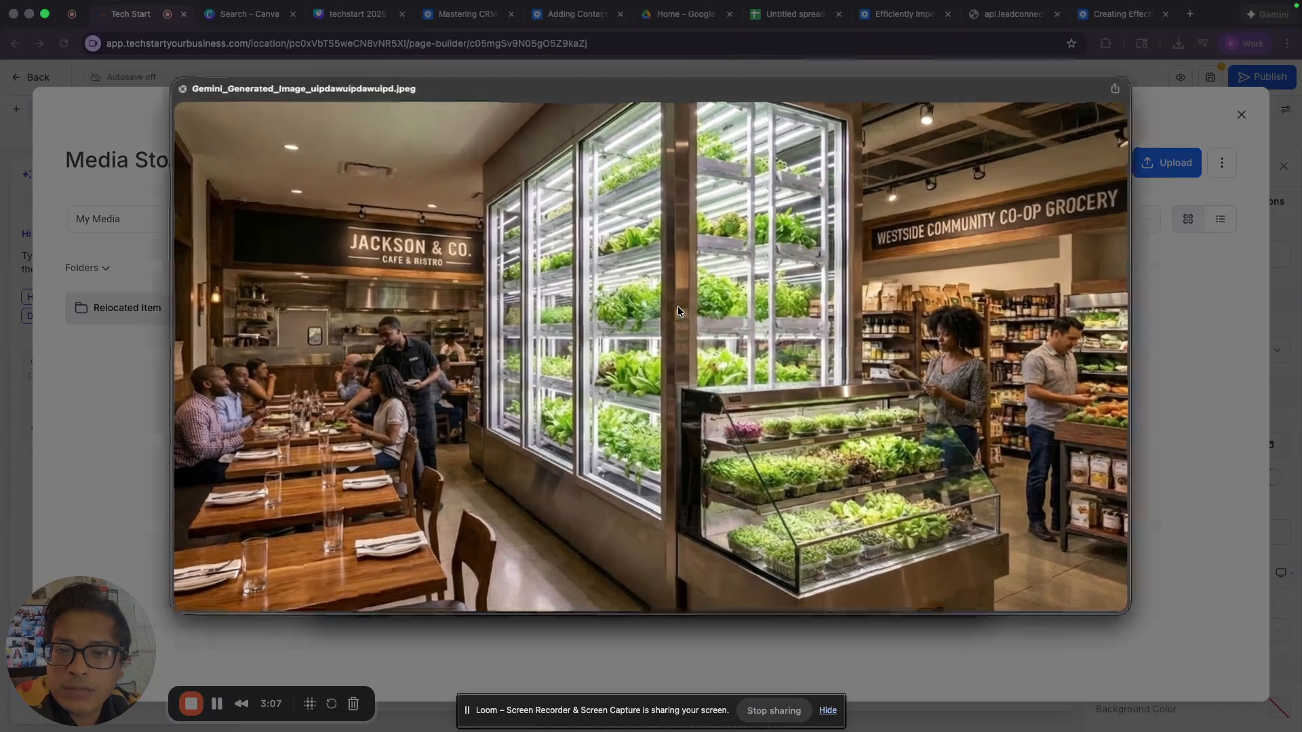
key("space")
left_click(905, 198)
type("elias")
key("Return")
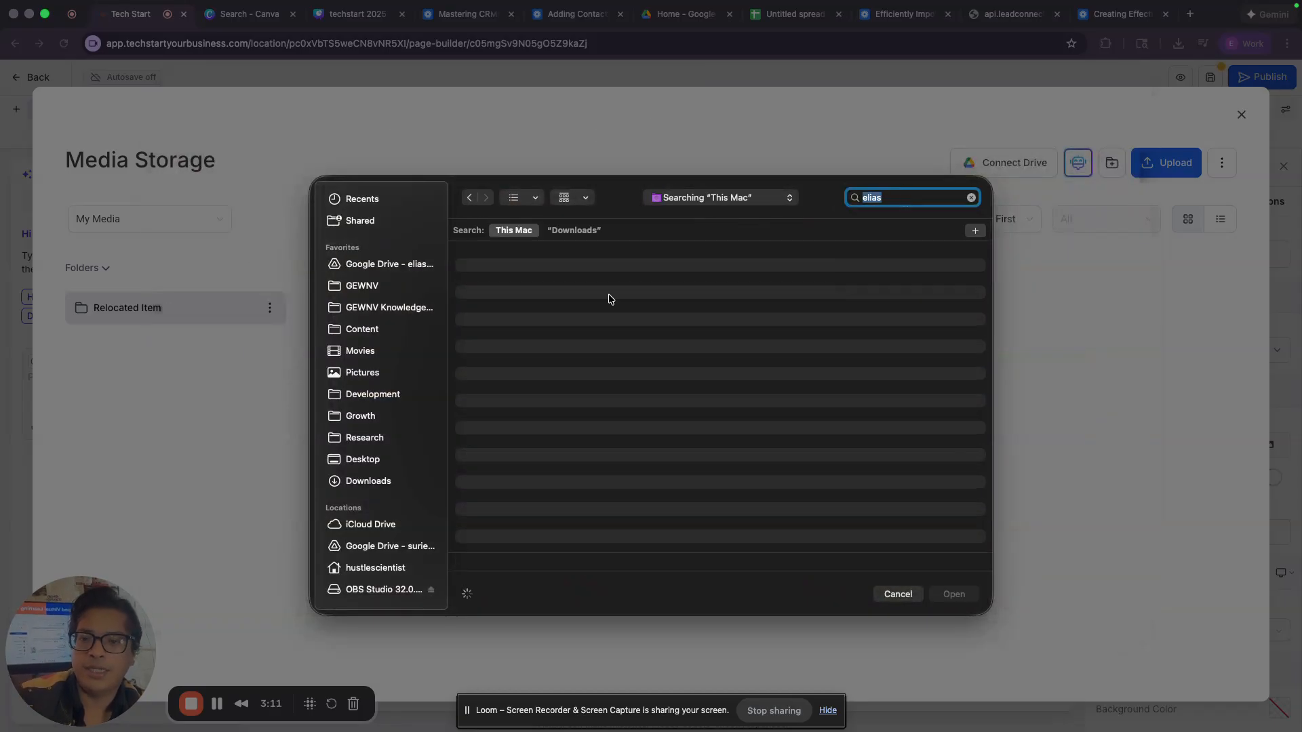
double_click(592, 309)
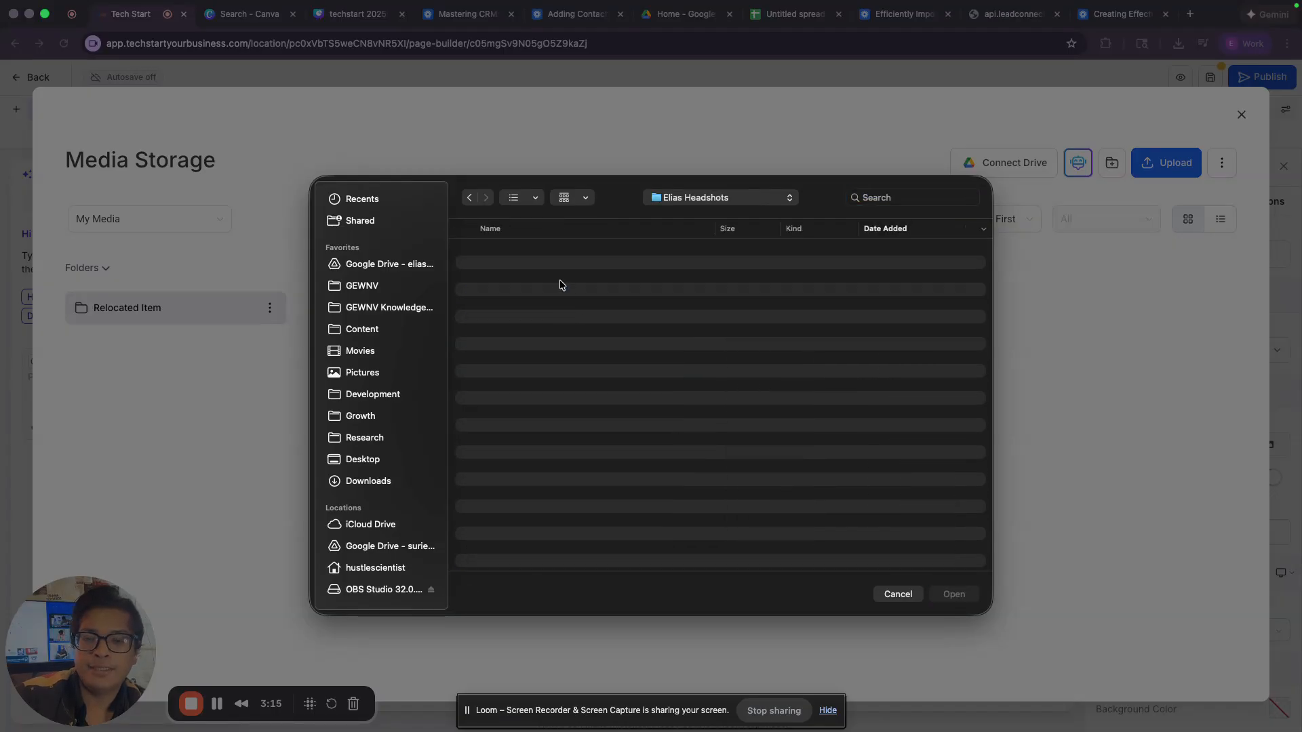
left_click(474, 199)
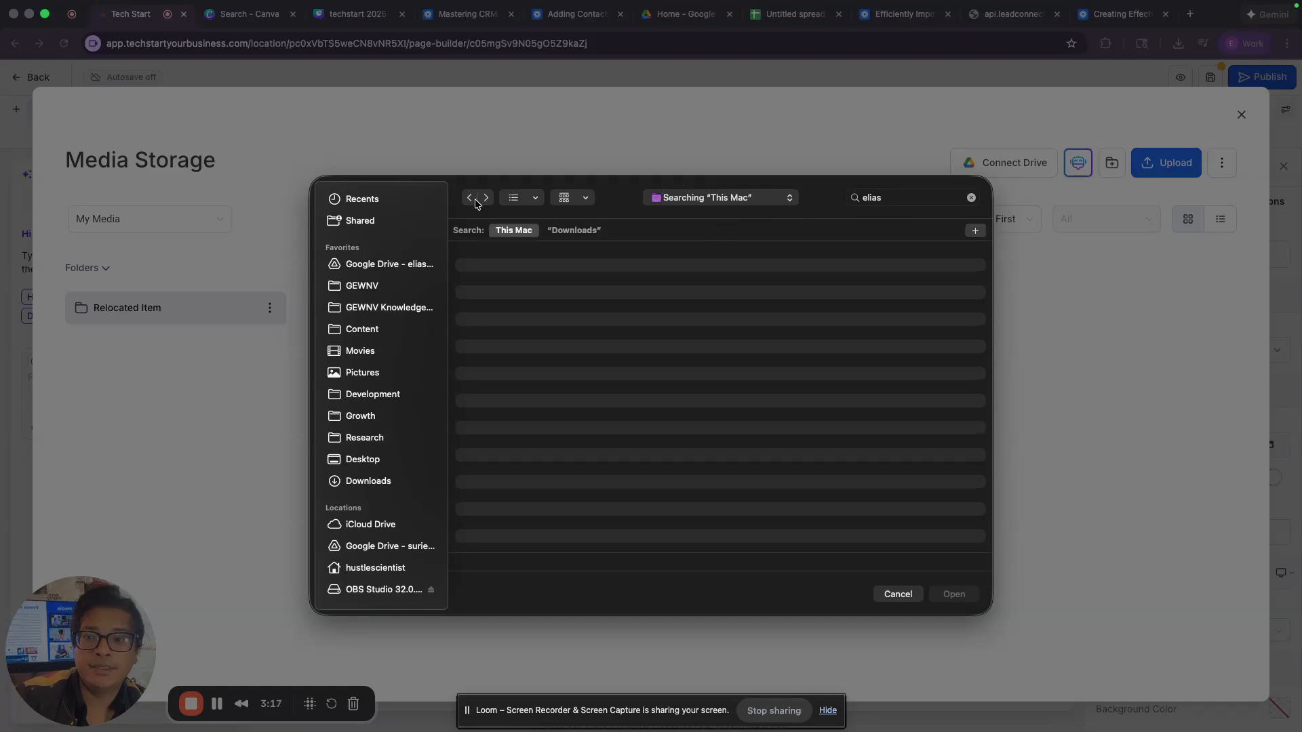
double_click(910, 202)
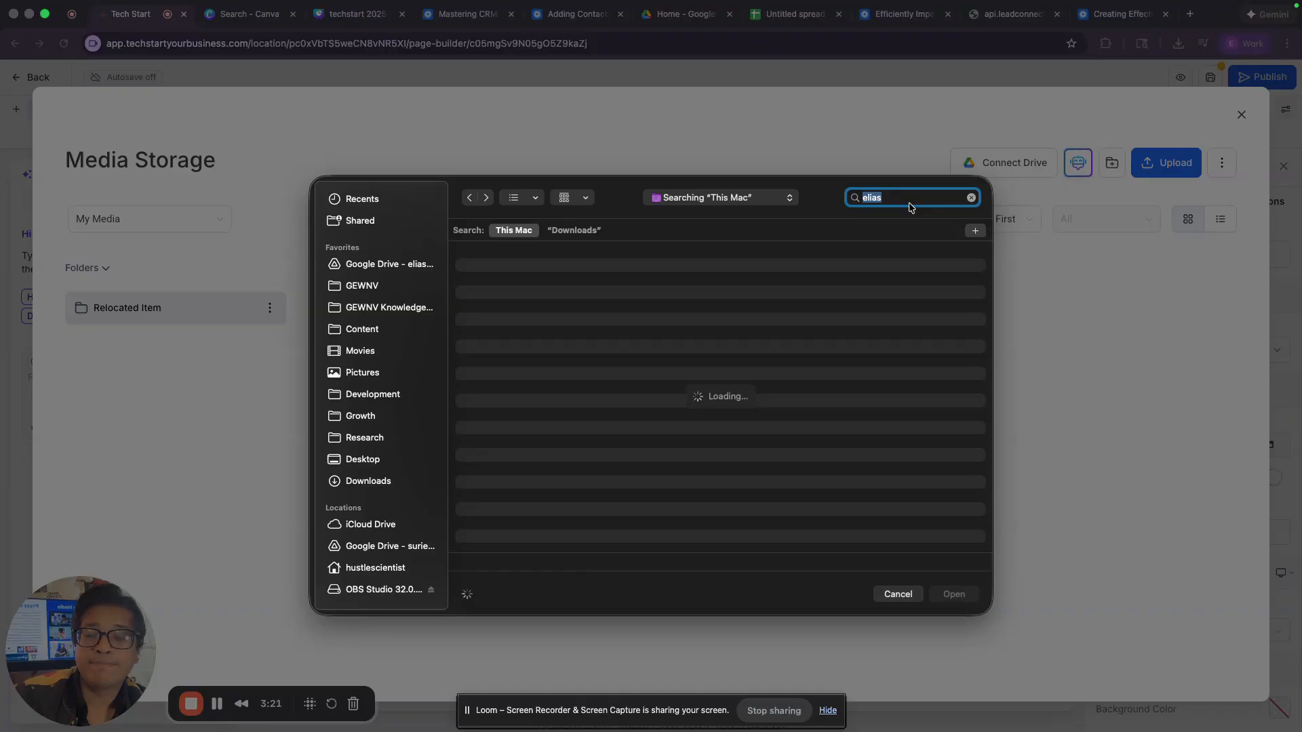
left_click(898, 595)
Step: Screenshot the headshot region, drag it into Media Storage and insert it
key("super+shift+4")
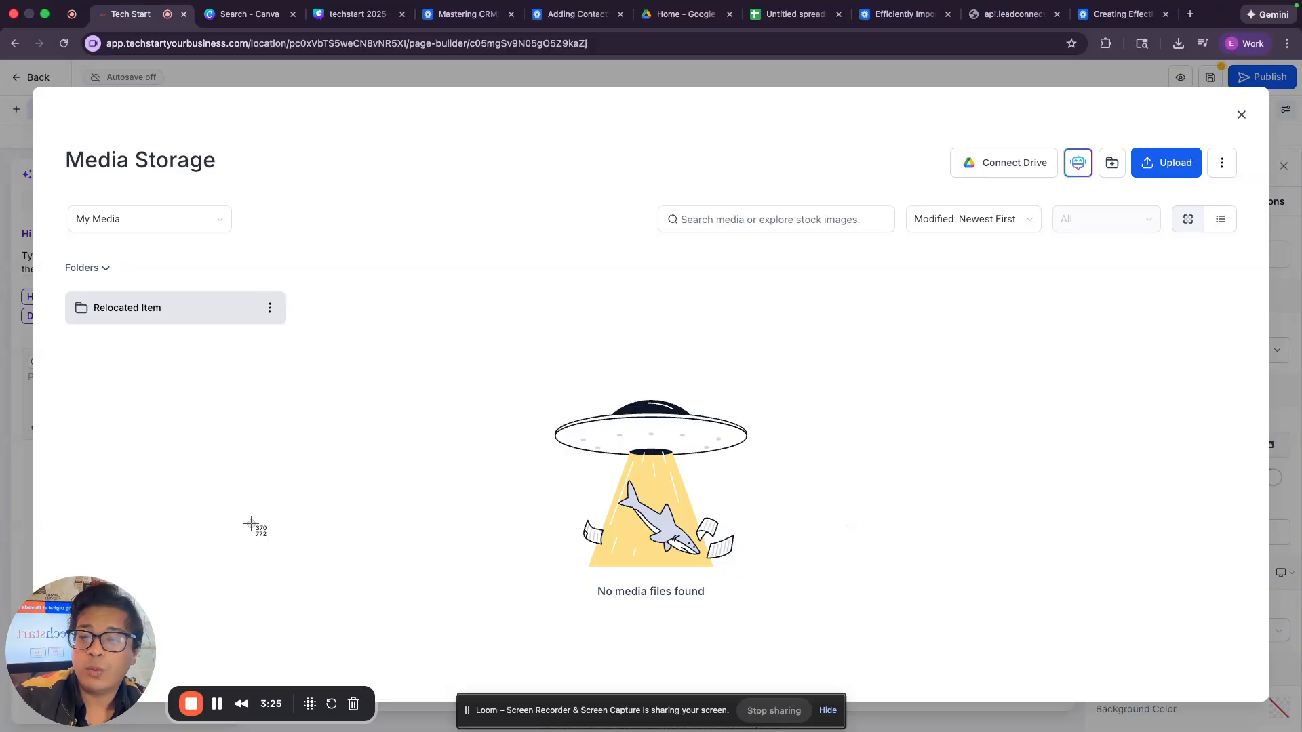
left_click_drag(0, 555, 214, 707)
left_click_drag(1175, 644, 683, 440)
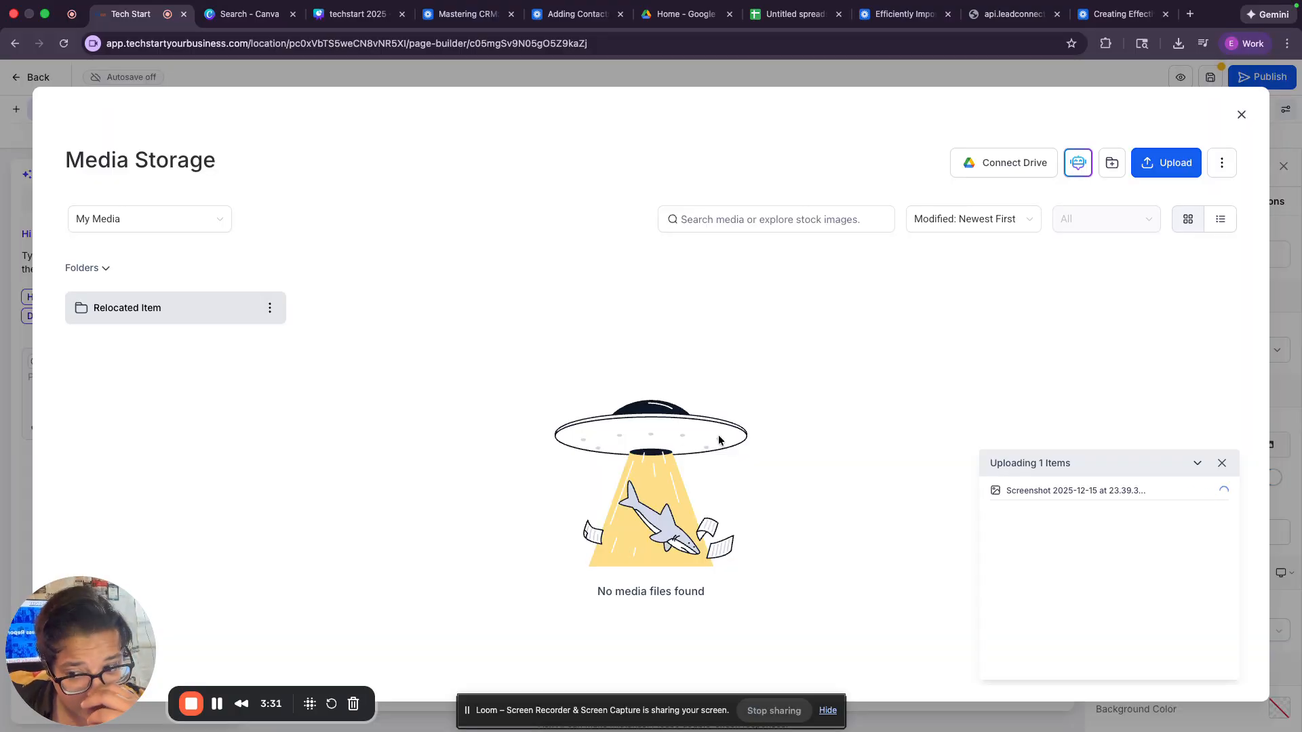
left_click(259, 463)
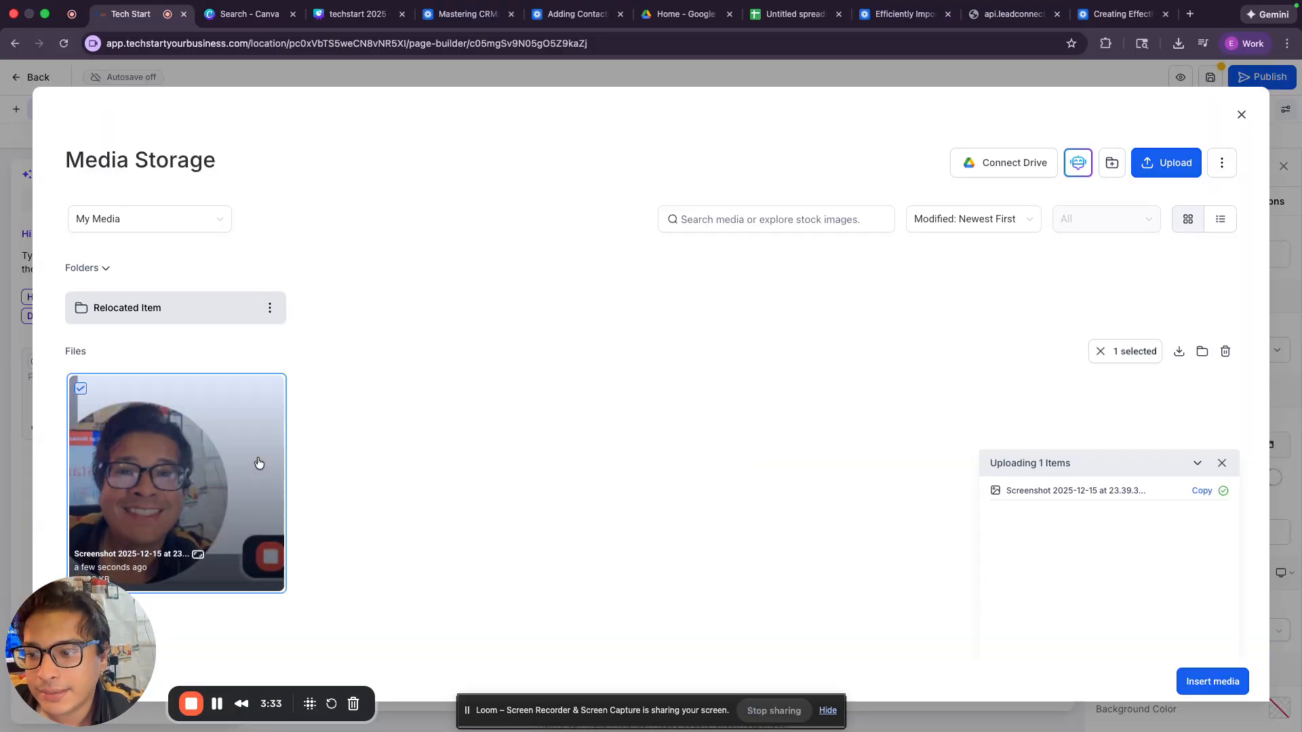
double_click(259, 463)
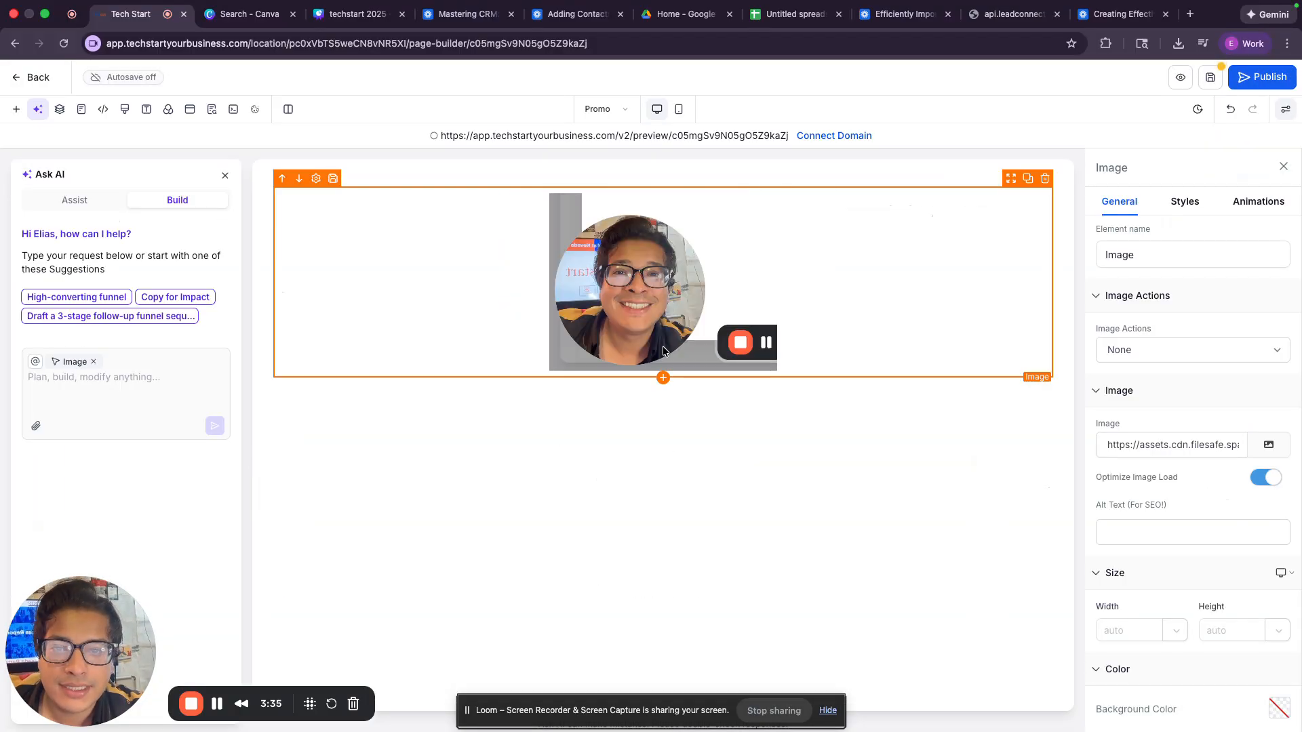
Step: Drop a Headline below the headshot and type 'Connect with Elias'
left_click(1263, 455)
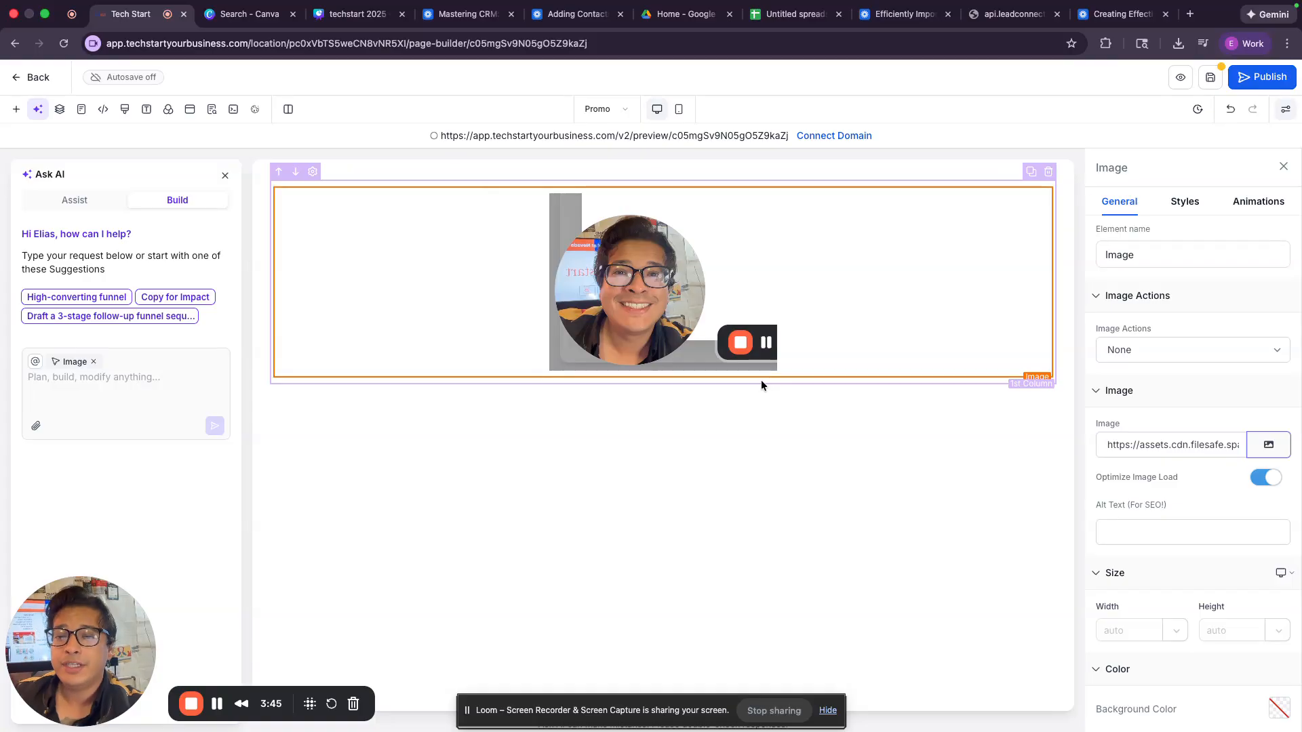
left_click(663, 380)
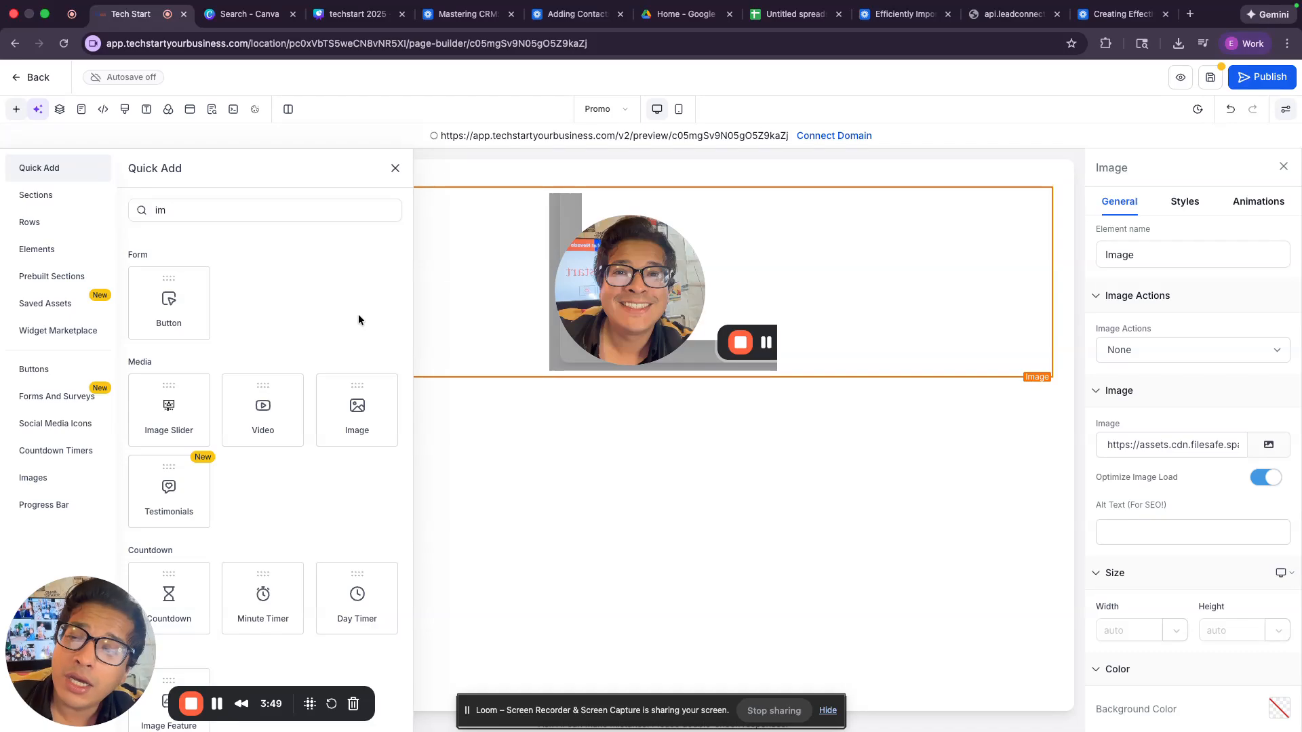
left_click(280, 209)
key("BackSpace")
key("BackSpace")
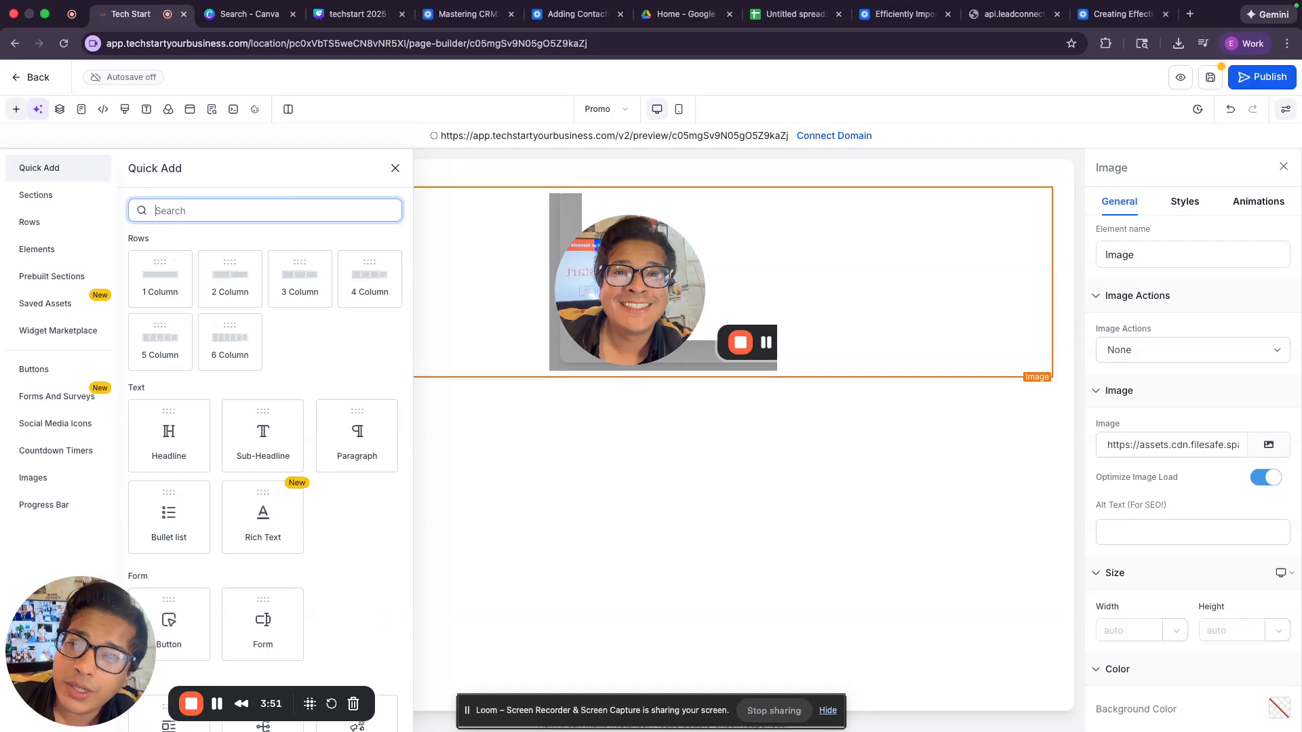
left_click_drag(197, 431, 706, 402)
double_click(699, 439)
type("Connect with Elias")
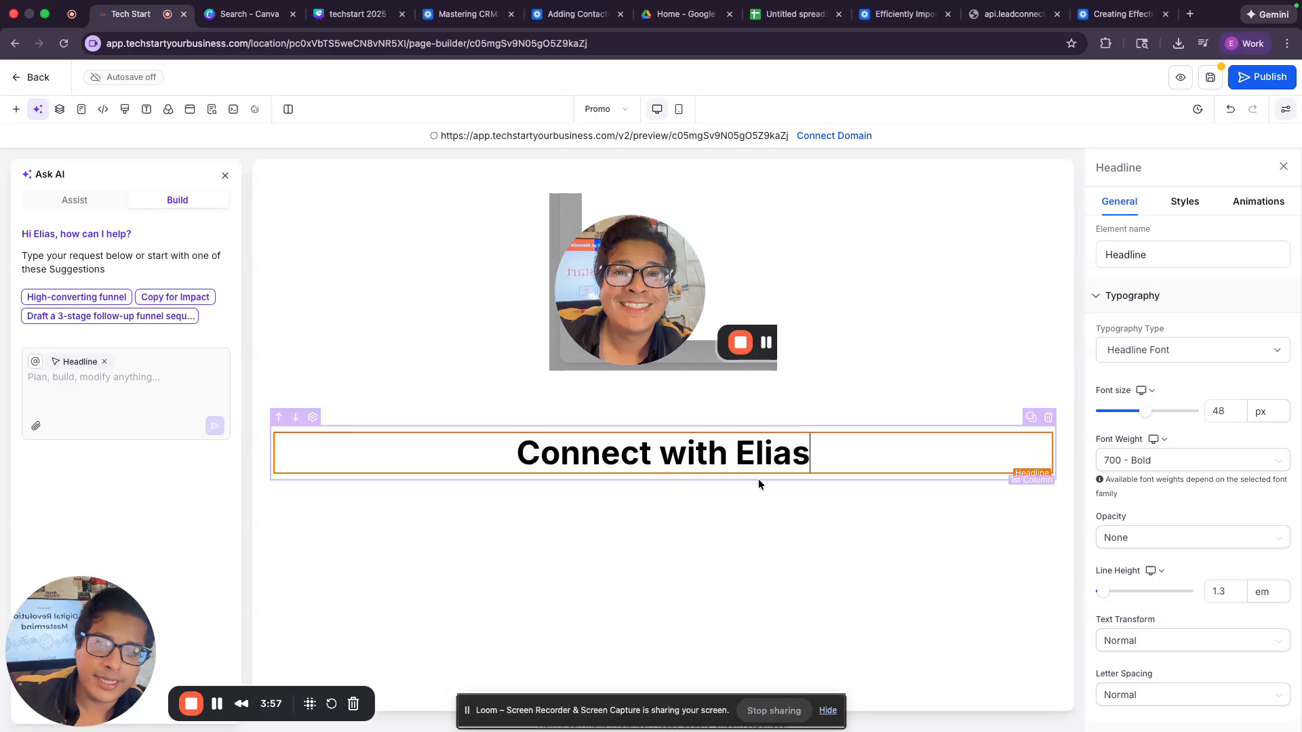
Step: Drag the headline up into the headshot's section
left_click(758, 479)
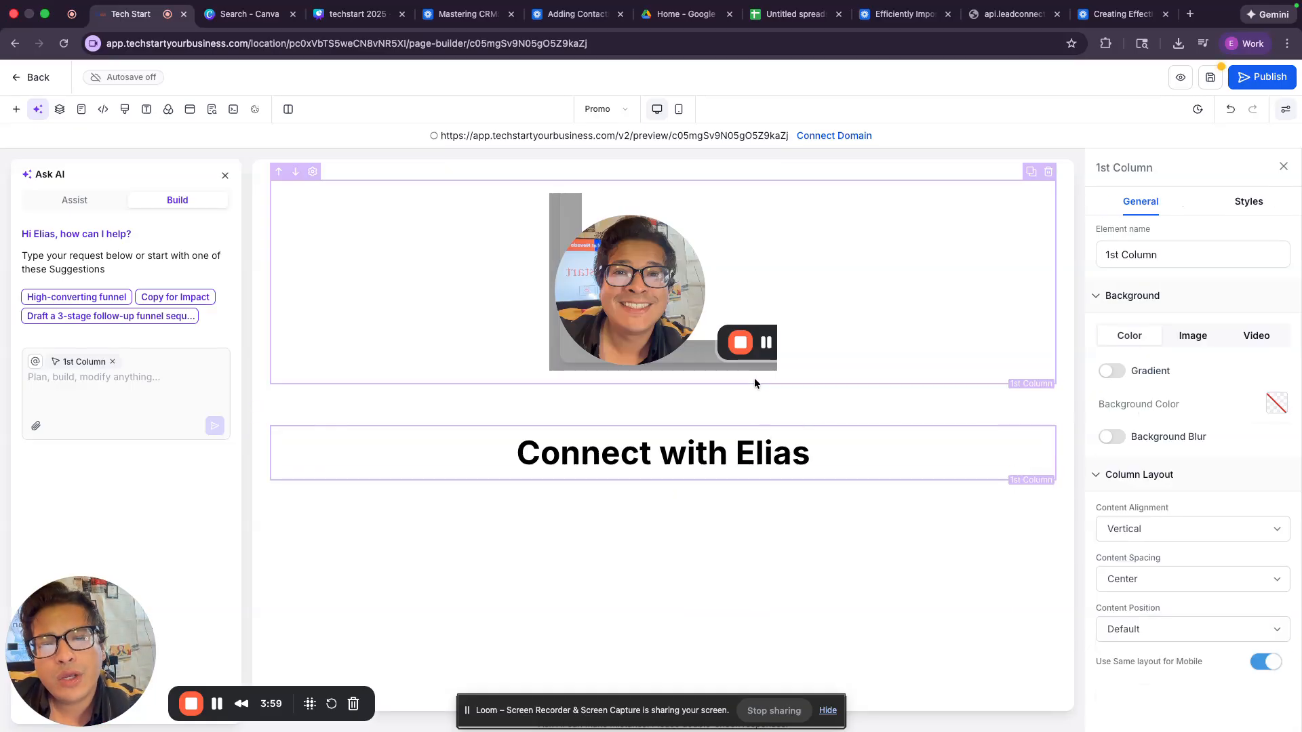
left_click(730, 409)
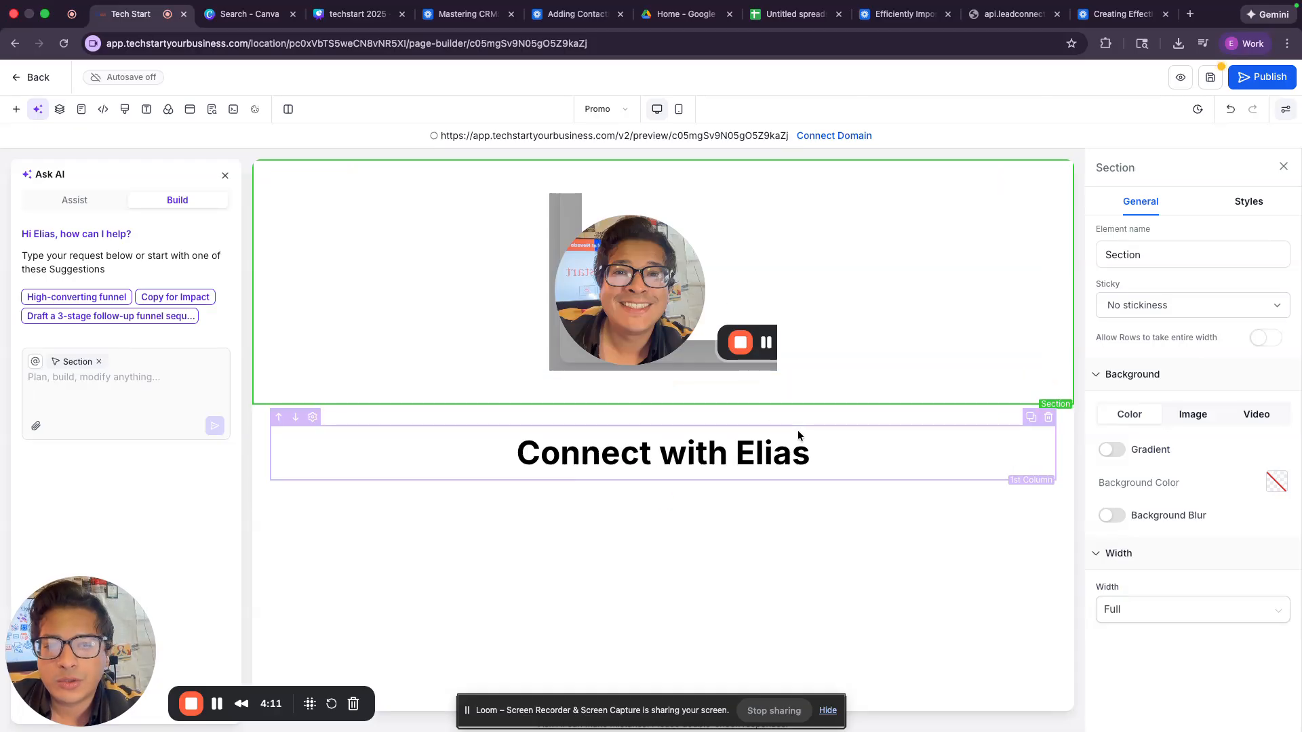
left_click_drag(1014, 433, 851, 339)
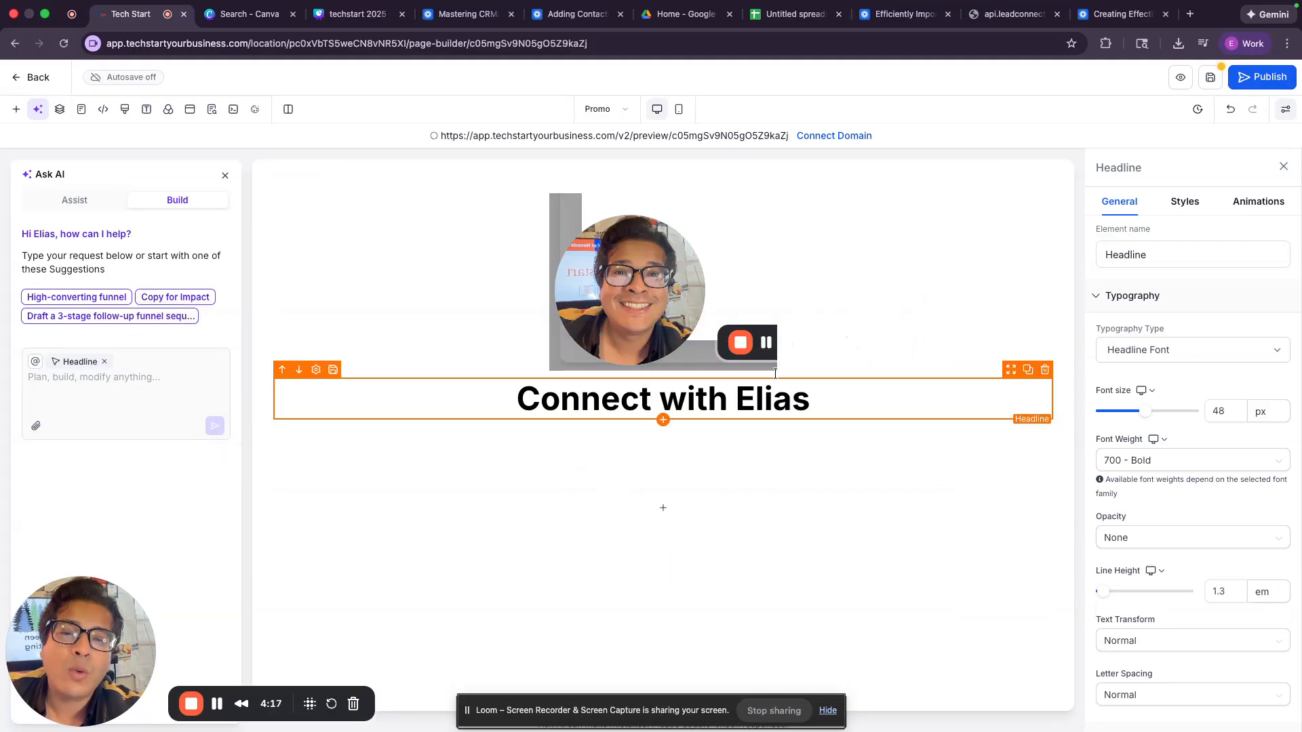
Step: Set the headshot image's top and bottom padding to 0 in its Styles
left_click(797, 350)
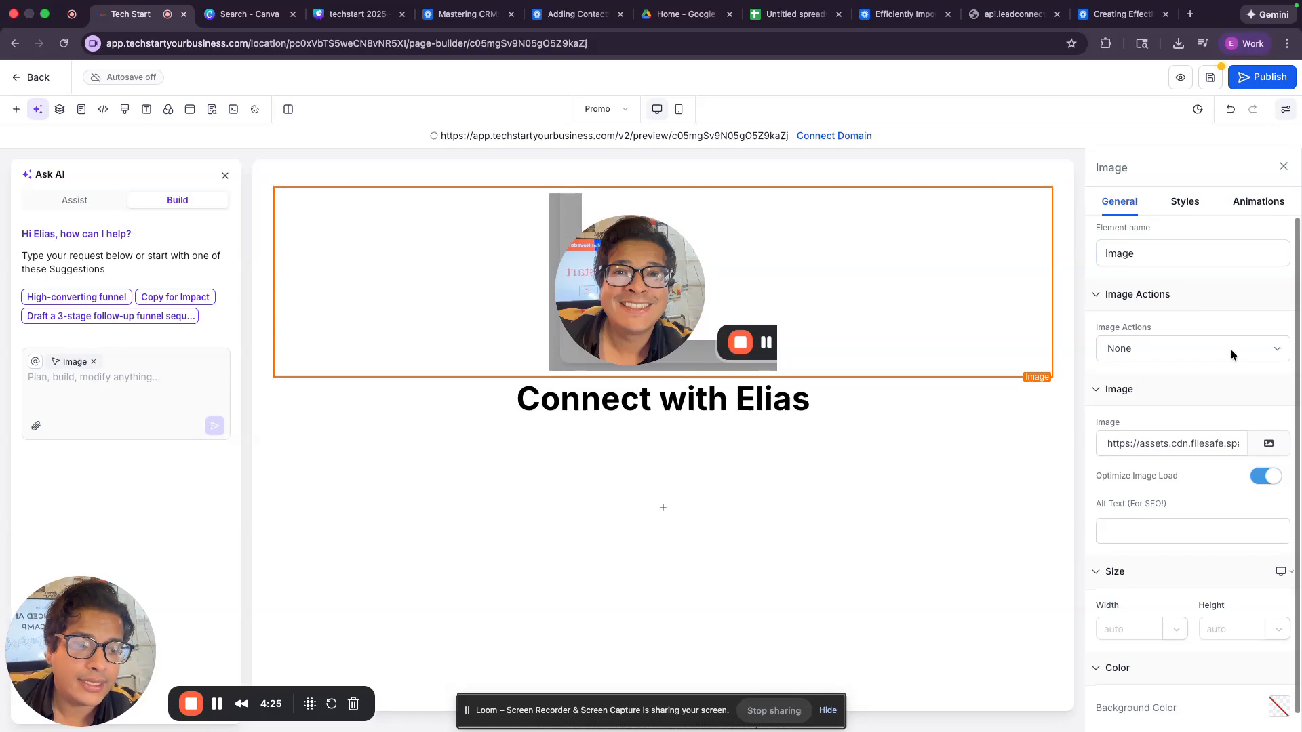
scroll(1231, 350, "down", 1)
scroll(1230, 352, "up", 1)
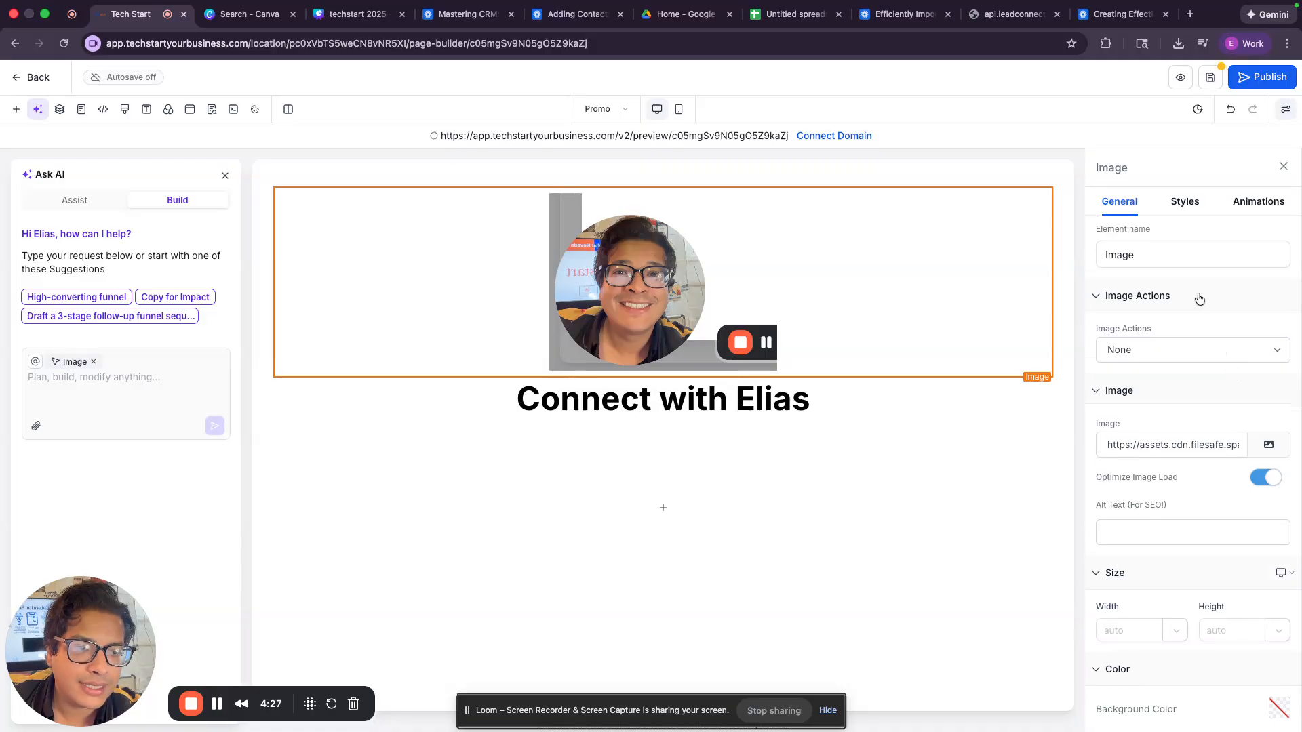
left_click(1193, 205)
scroll(1183, 352, "down", 3)
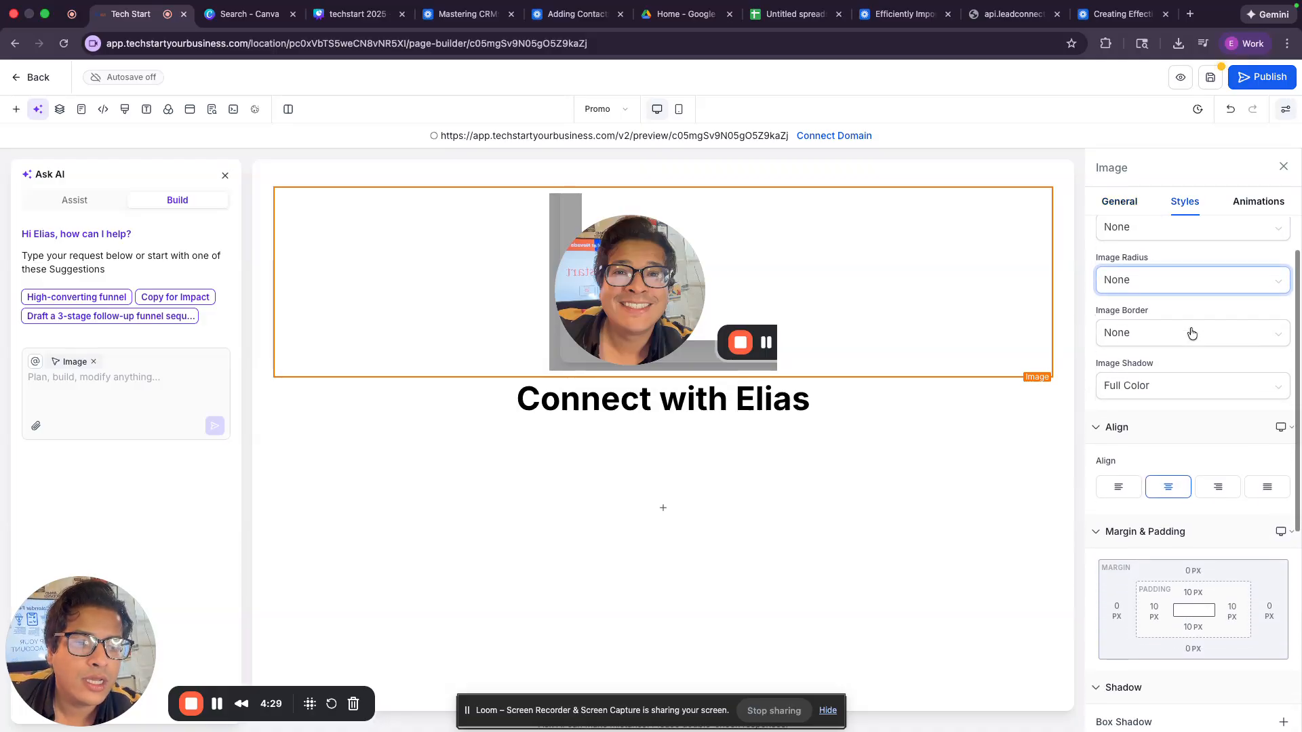
left_click(1192, 548)
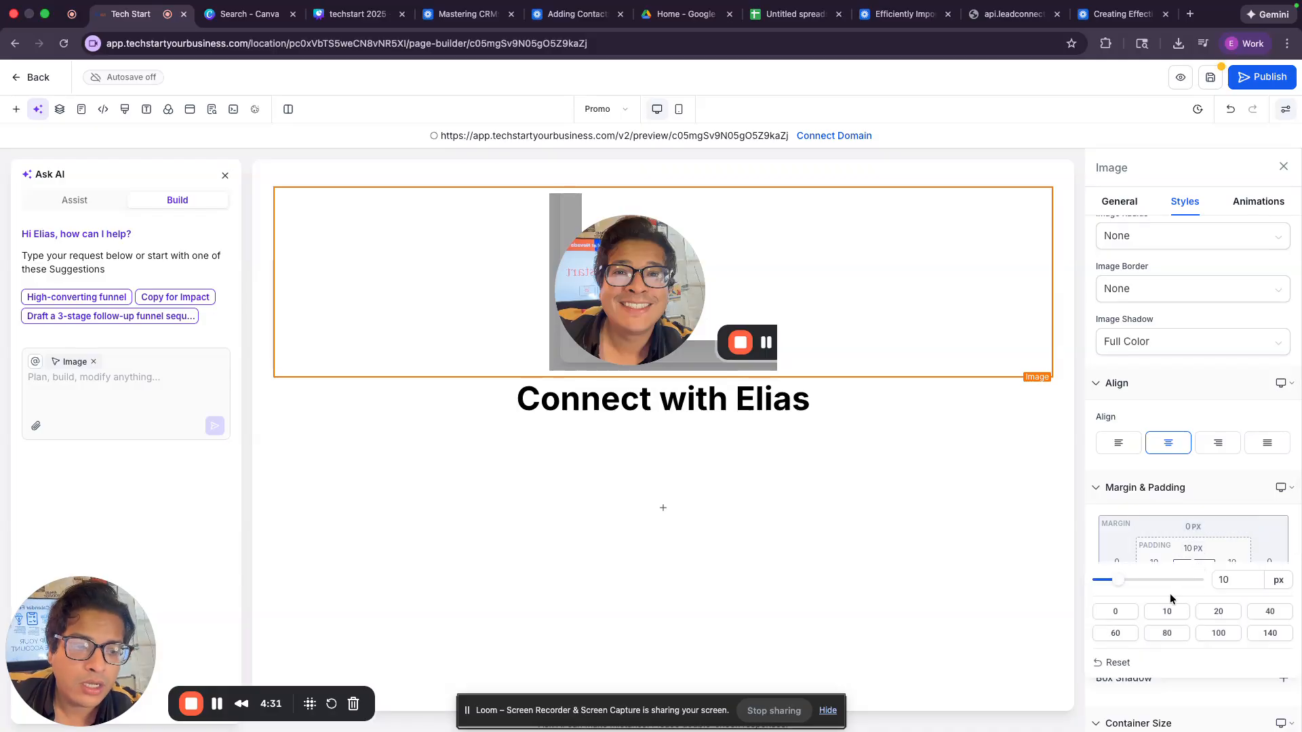
left_click(1120, 613)
left_click(1183, 548)
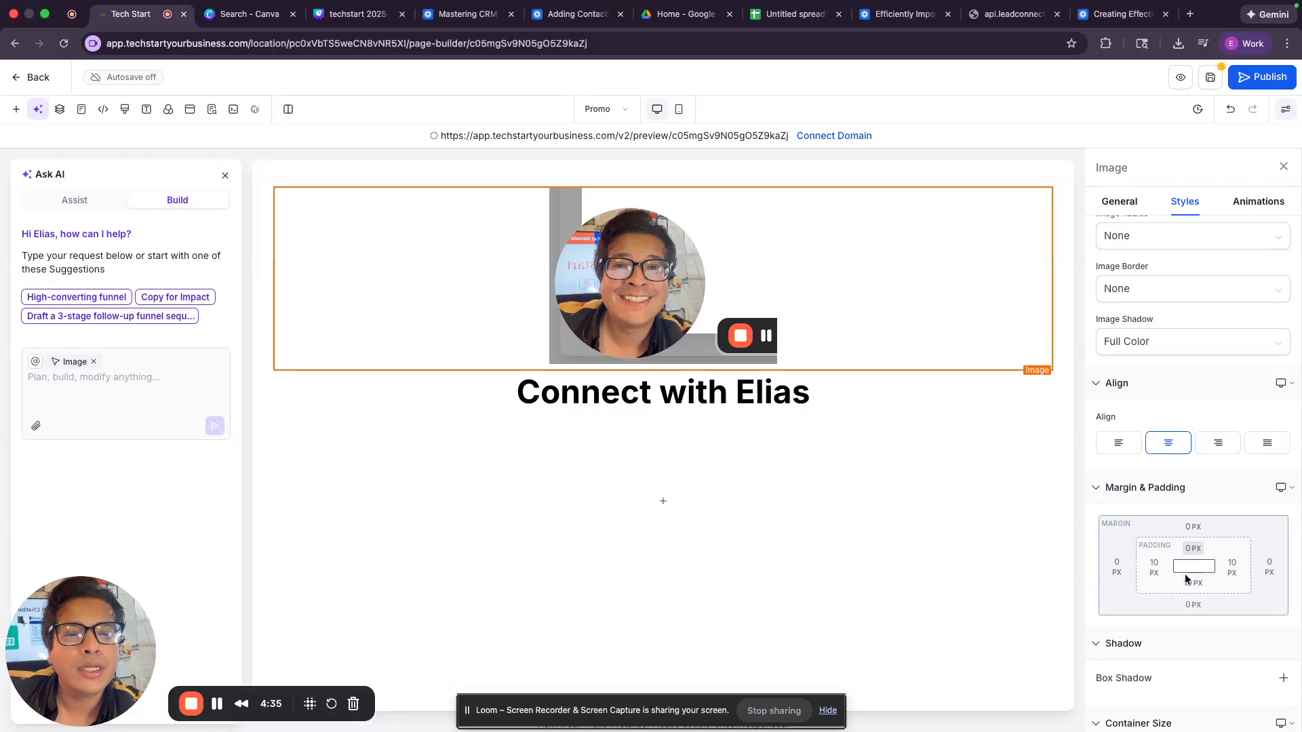
left_click(1193, 582)
left_click(1129, 645)
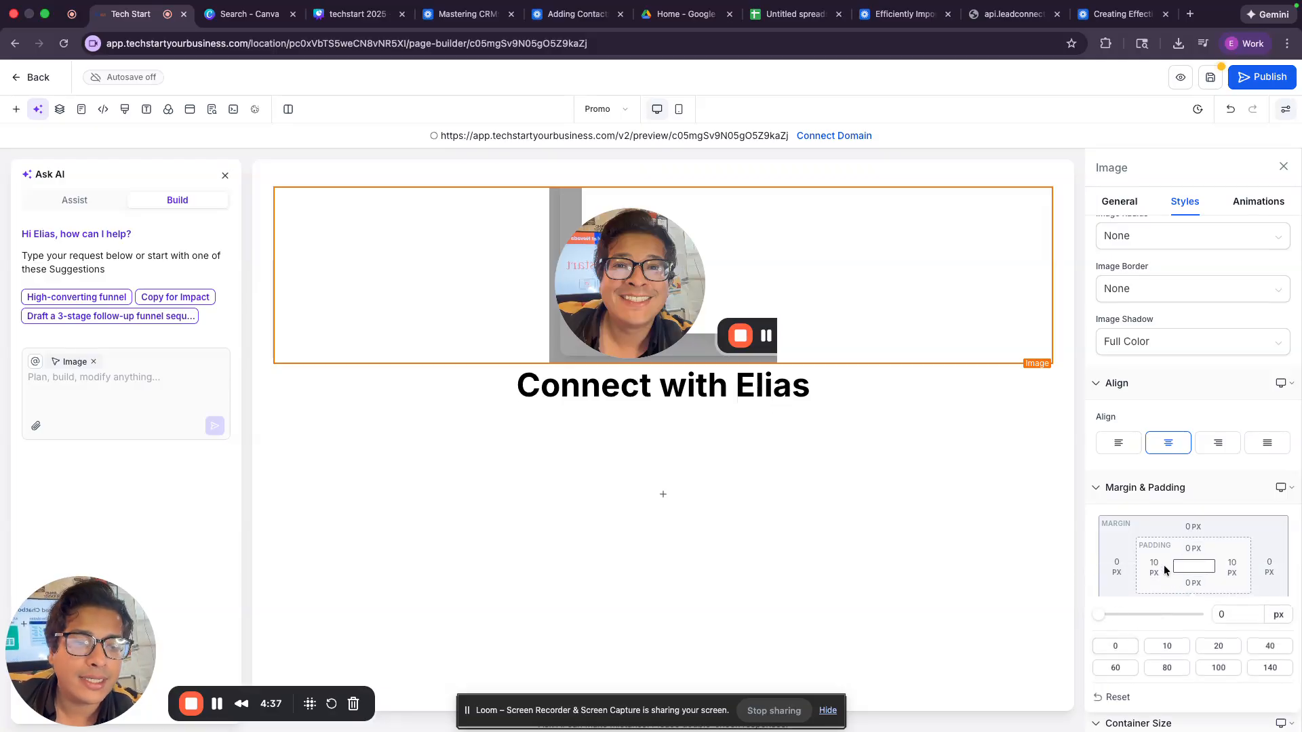
left_click(977, 427)
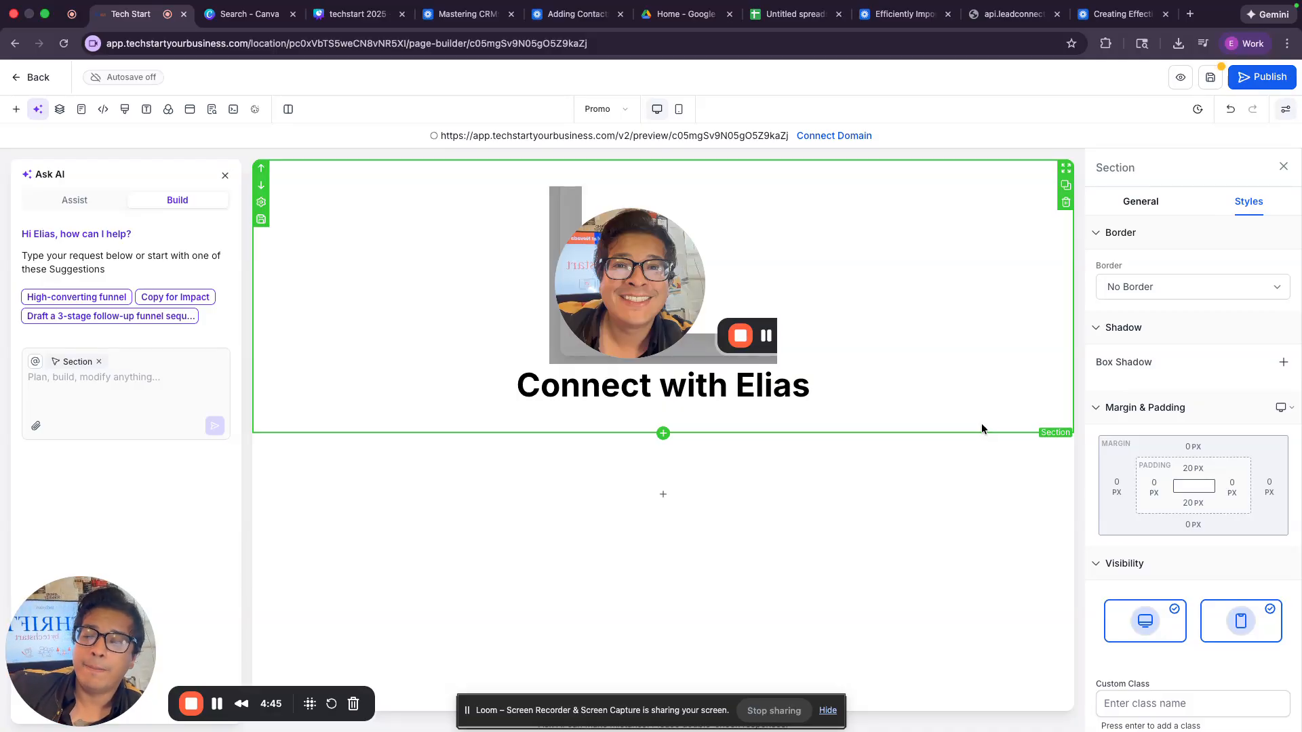
Step: In mobile view, shrink the Connect with Elias headline's font to fit one line
left_click(679, 111)
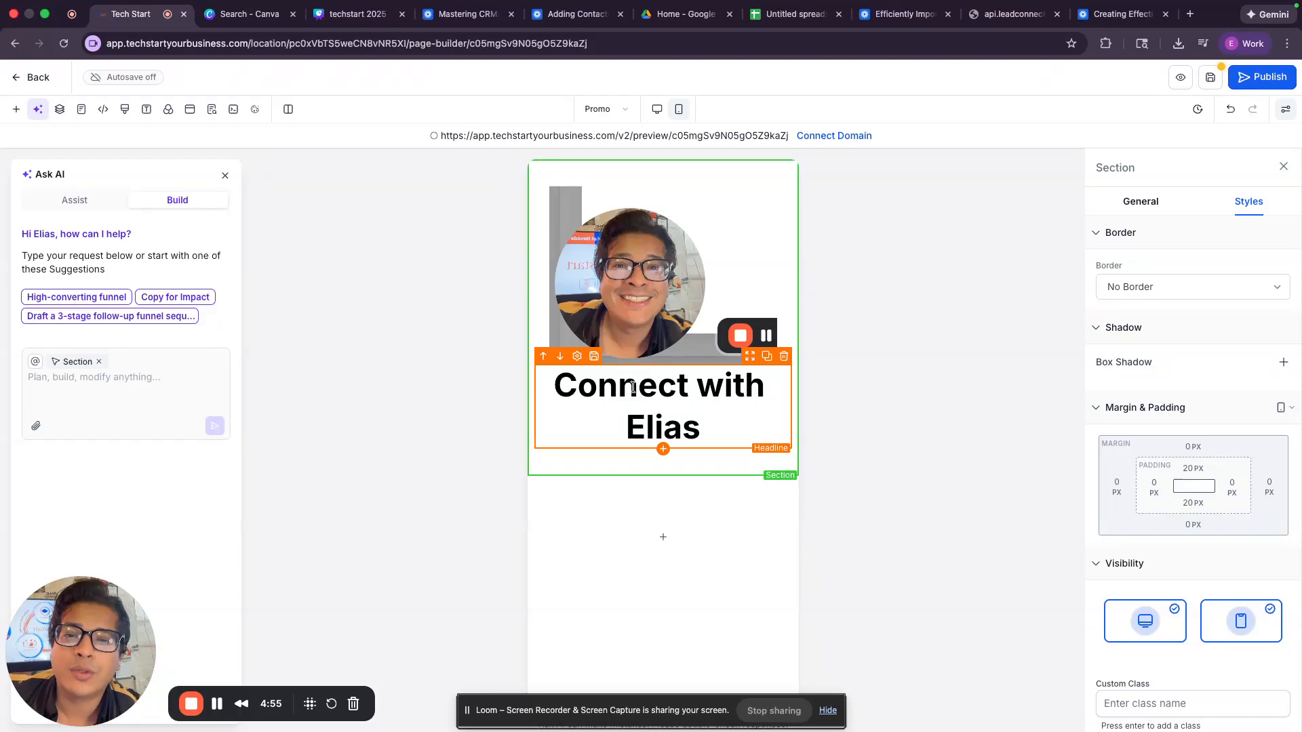
left_click(656, 386)
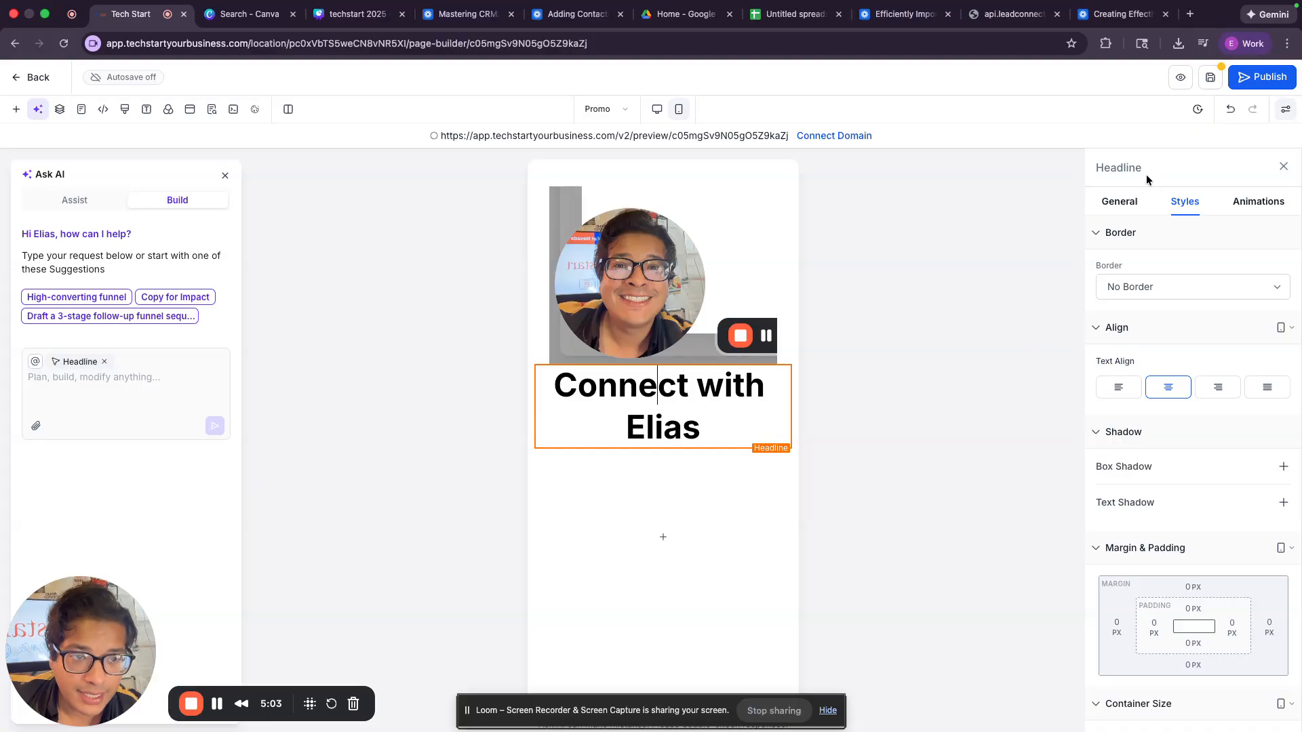
left_click(1119, 202)
mouse_move(1149, 404)
left_mouse_down()
mouse_move(1166, 405)
mouse_move(1116, 406)
mouse_move(1131, 408)
left_mouse_up()
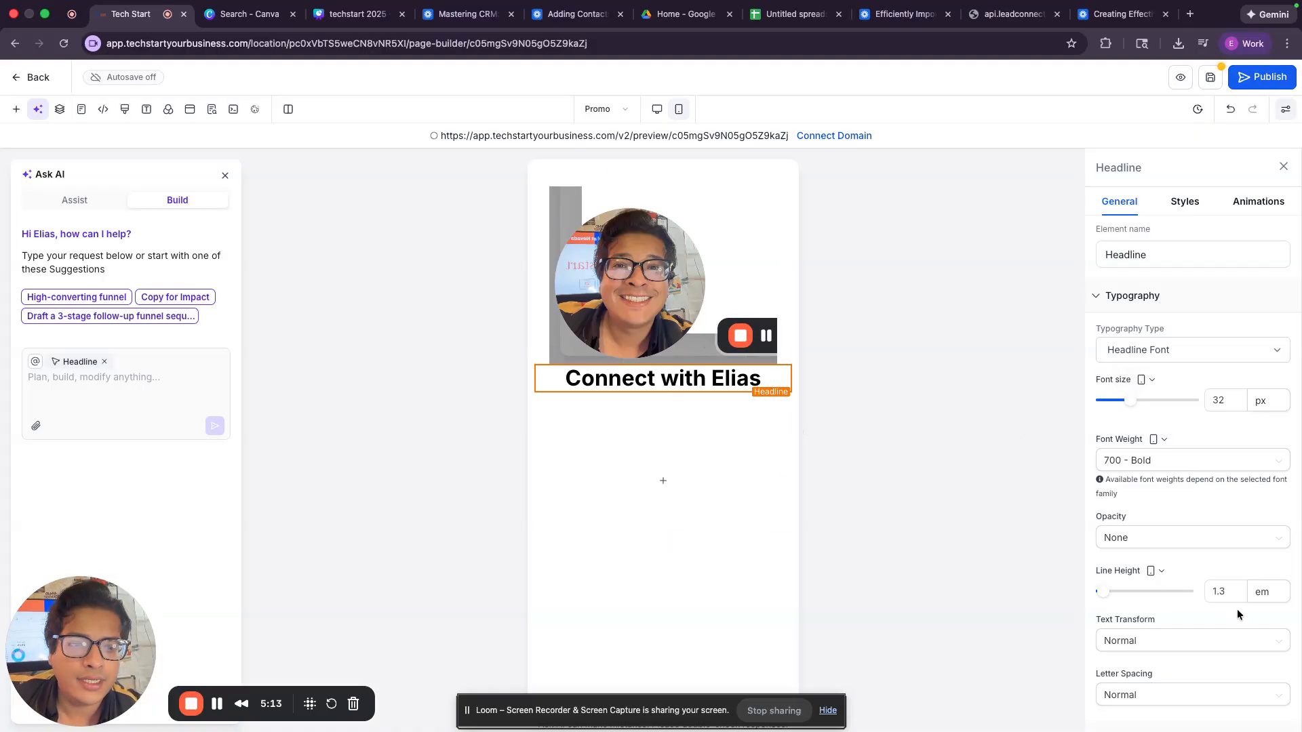
Step: Give the headline 20 px left and right padding, then view the page at desktop width
scroll(1123, 405, "down", 5)
scroll(1125, 410, "up", 5)
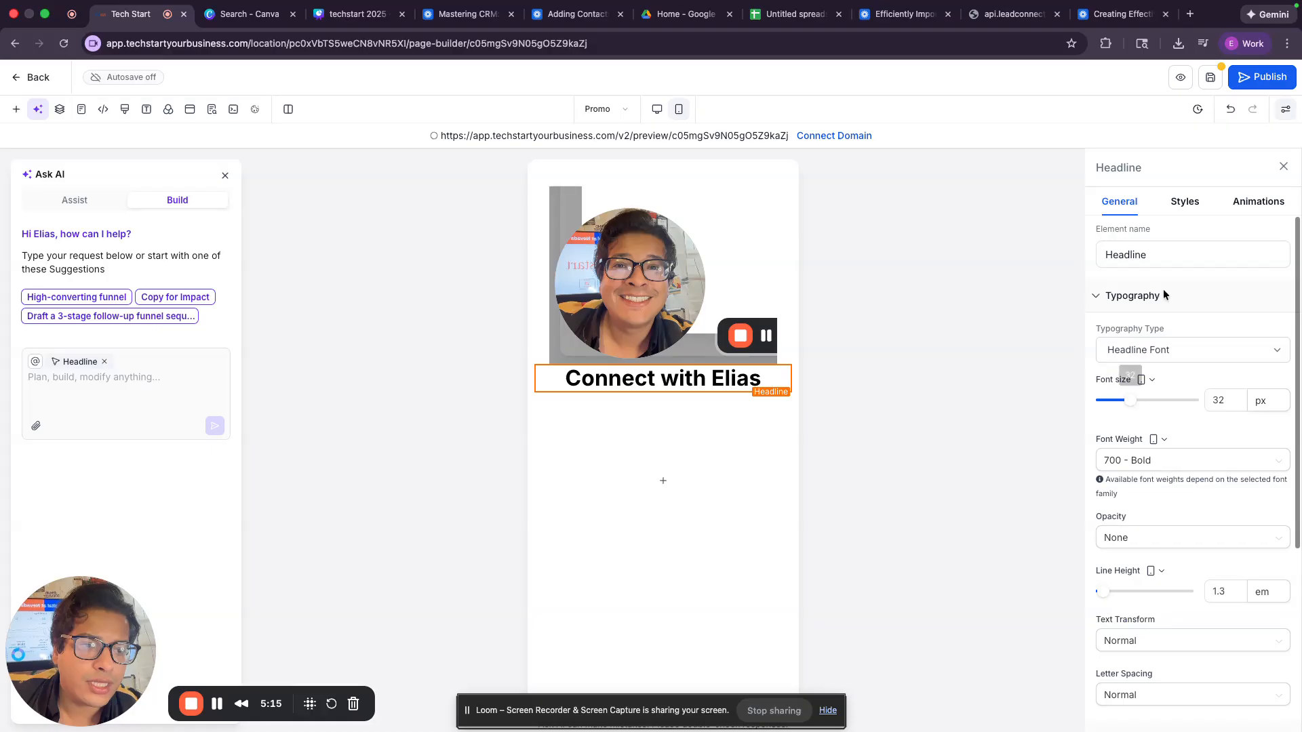
left_click(1186, 203)
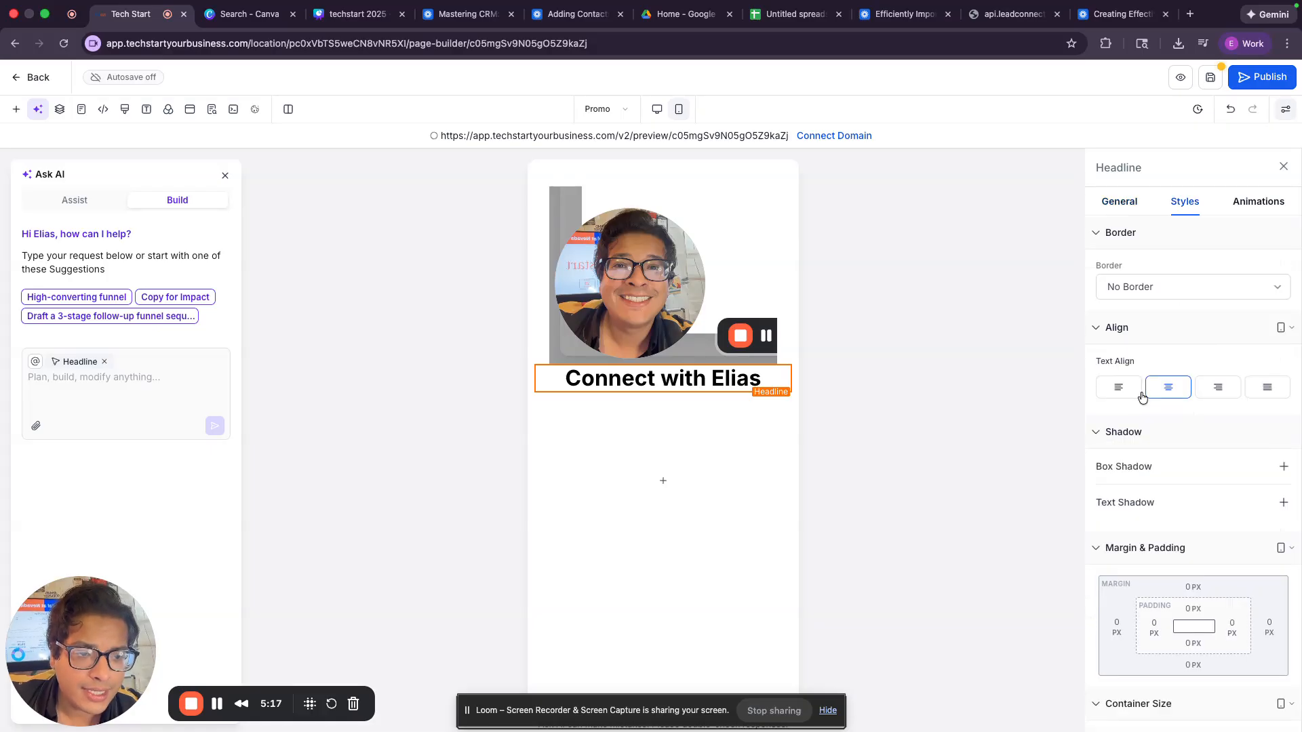
scroll(1163, 398, "down", 2)
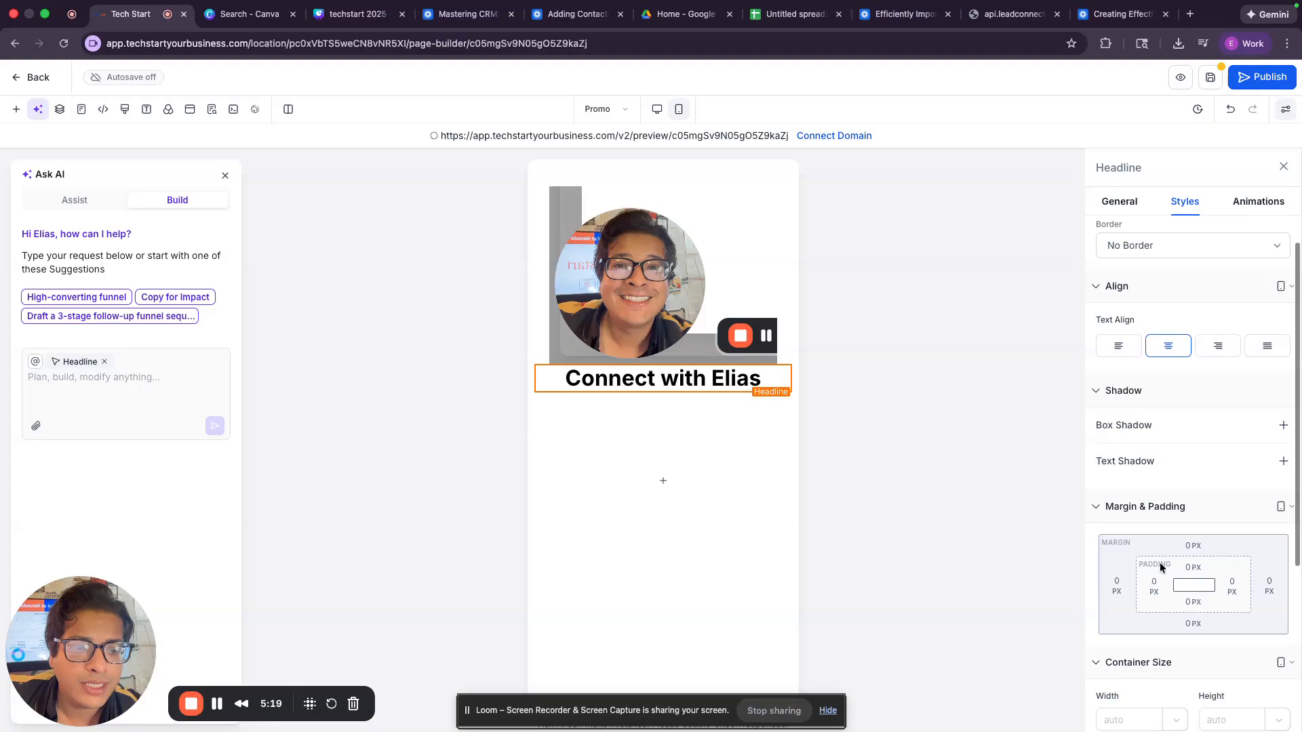
left_click(1160, 586)
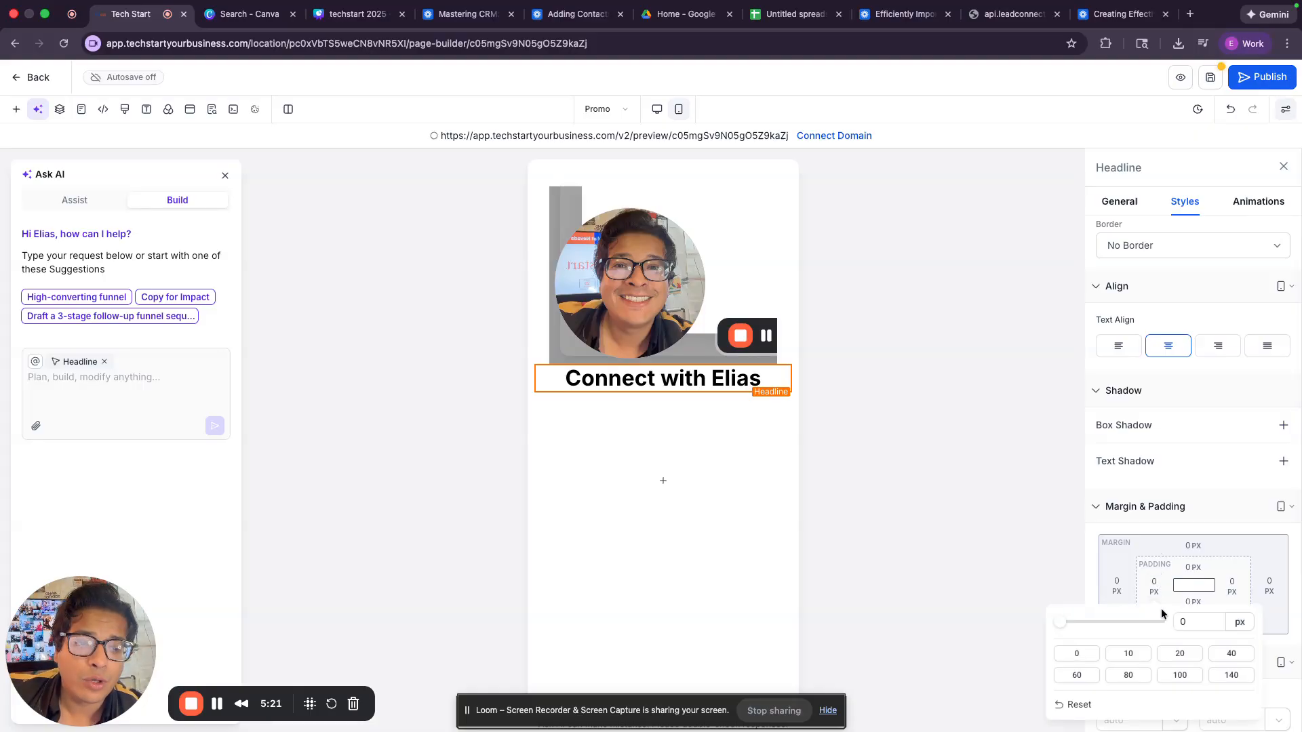
left_click(1184, 654)
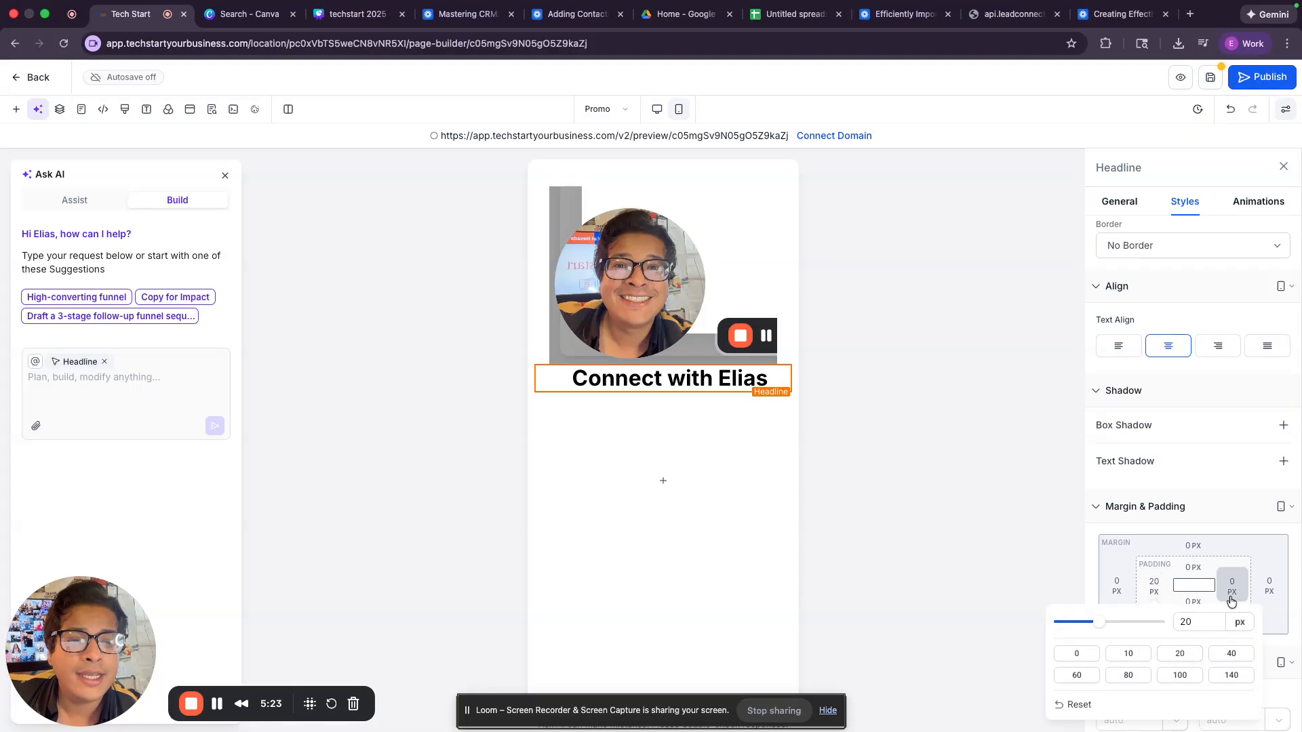
left_click(1232, 590)
left_click(1157, 654)
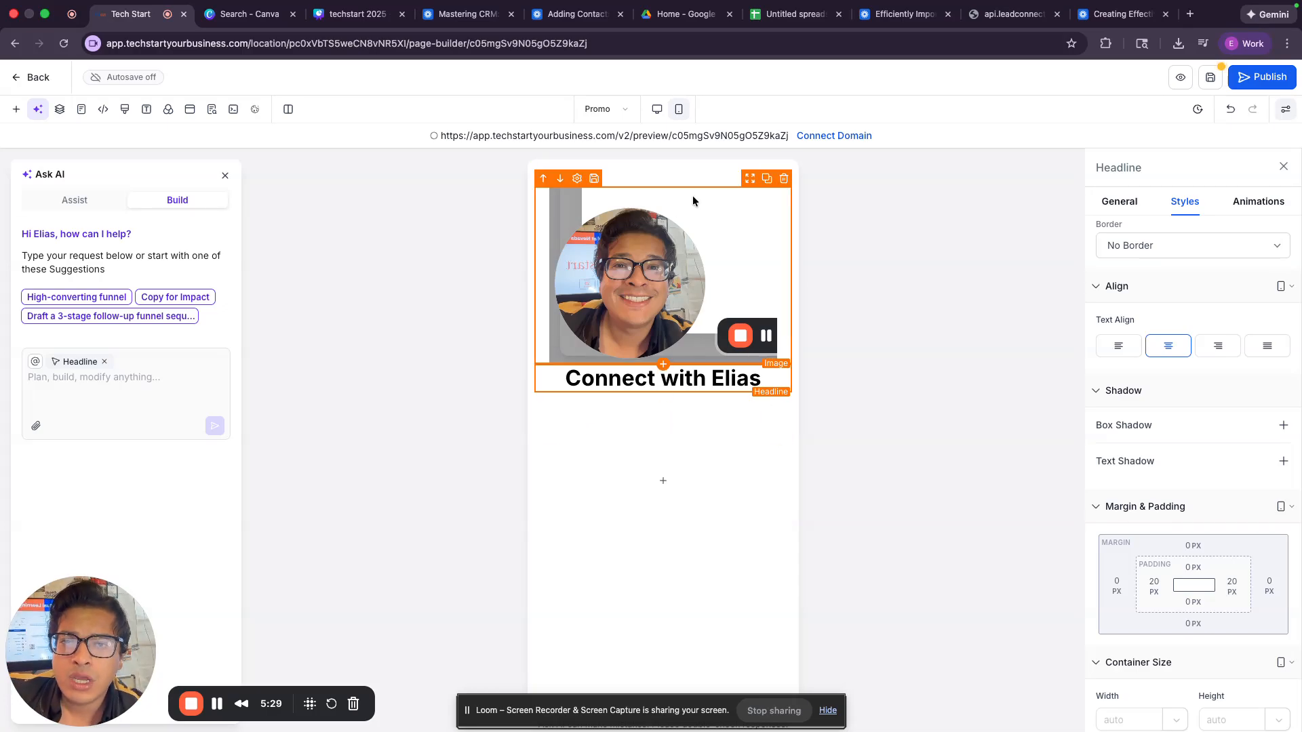
left_click(655, 107)
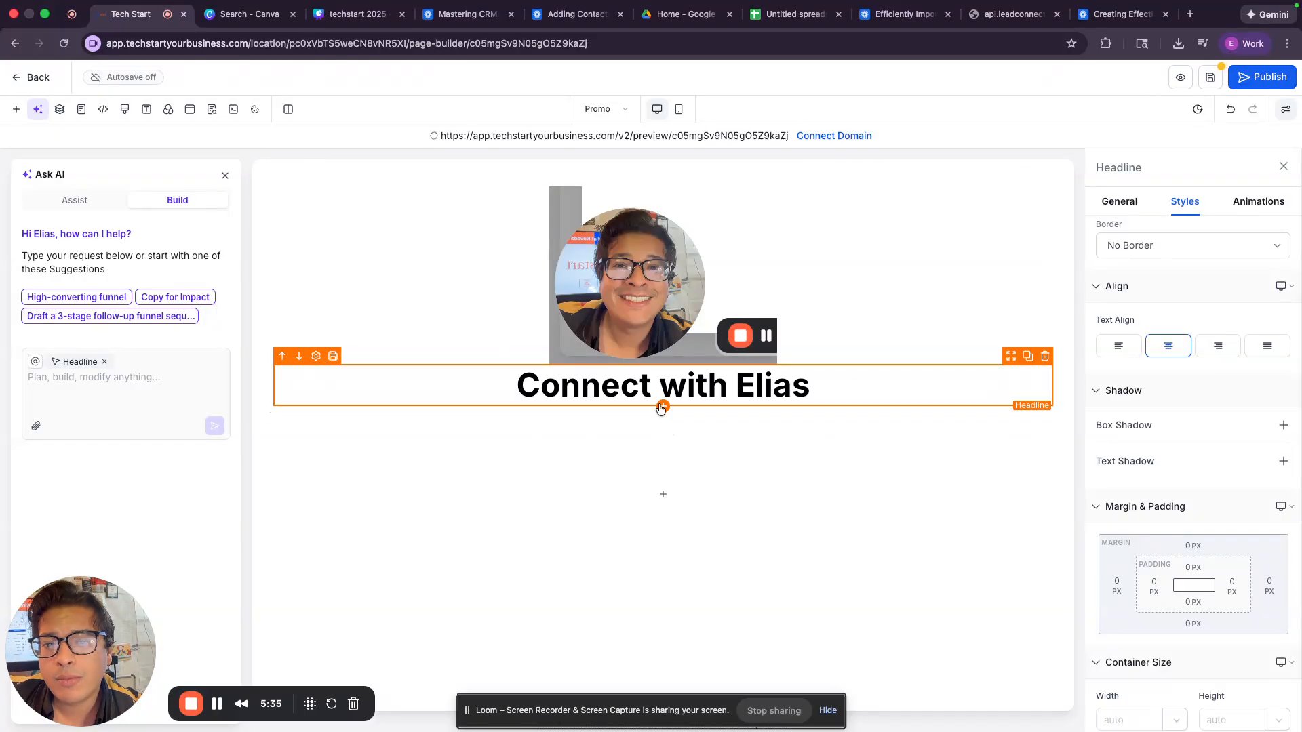
Step: Drag a 2 Column row from Quick Add beneath the Connect with Elias headline
left_click(663, 406)
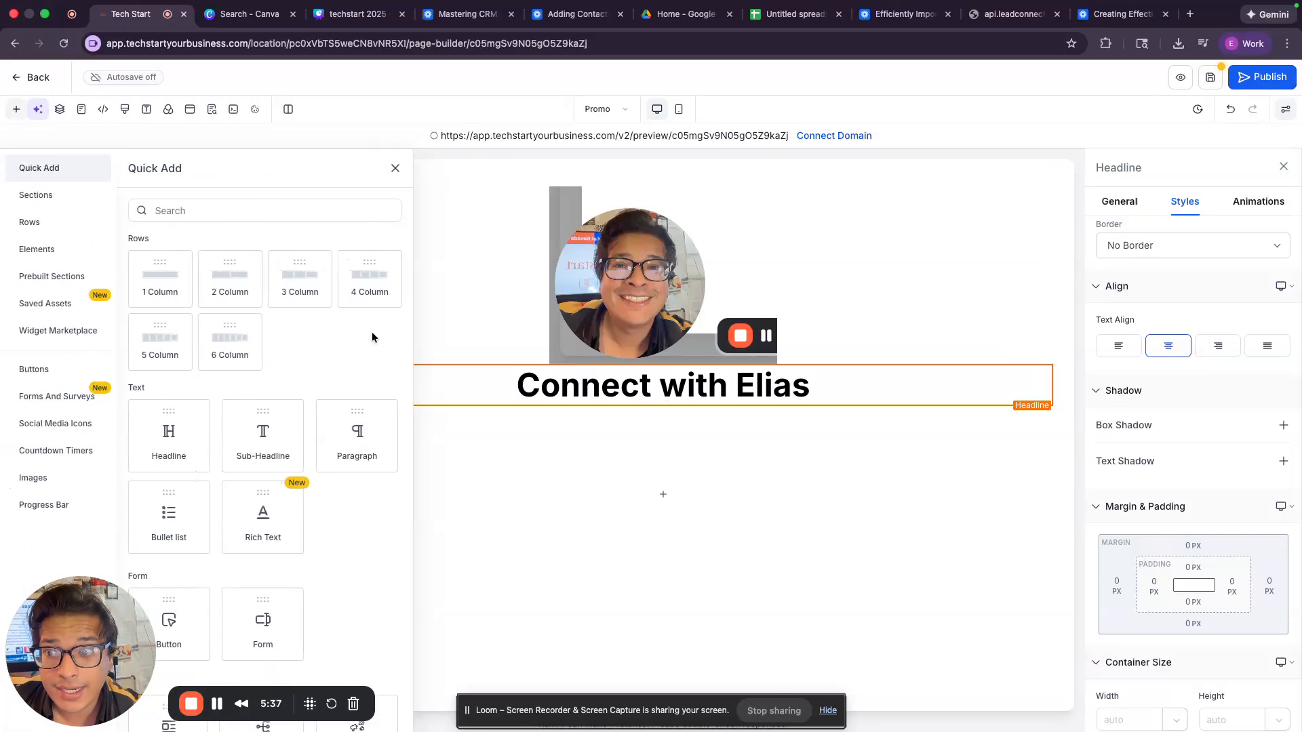
scroll(373, 336, "down", 3)
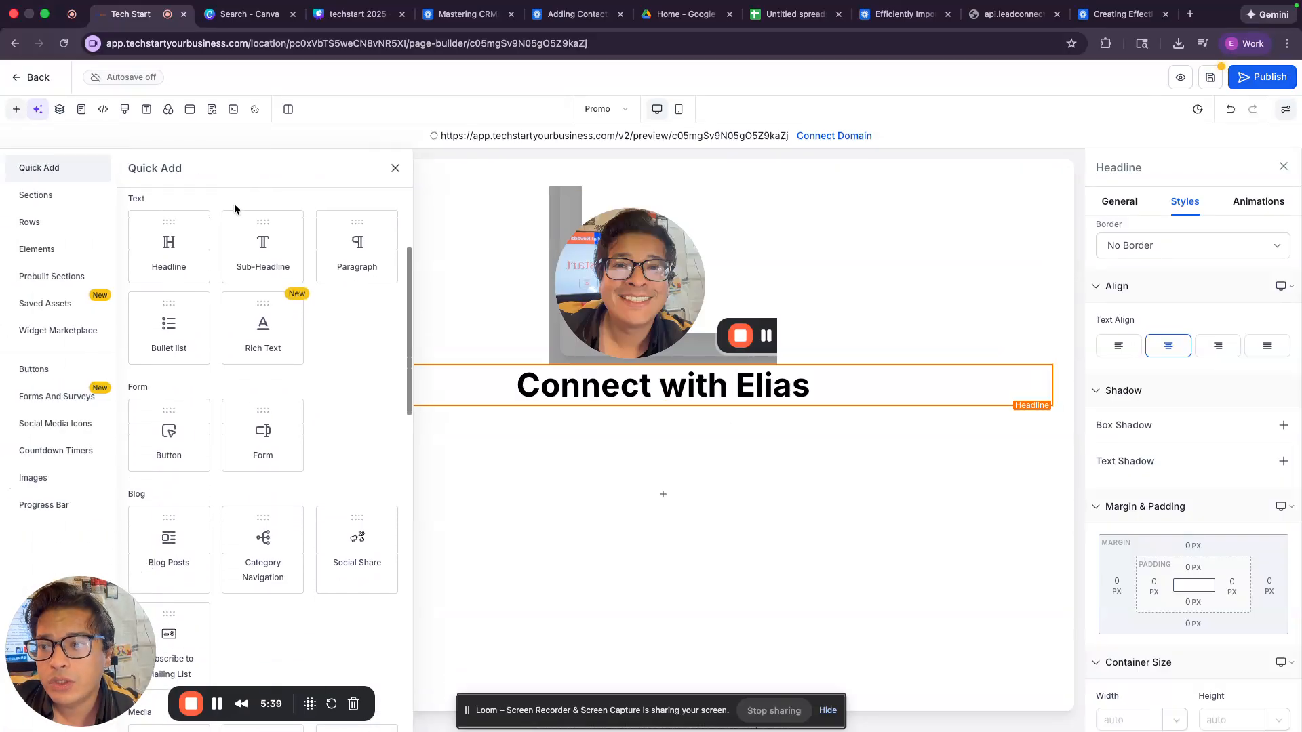
scroll(252, 341, "down", 3)
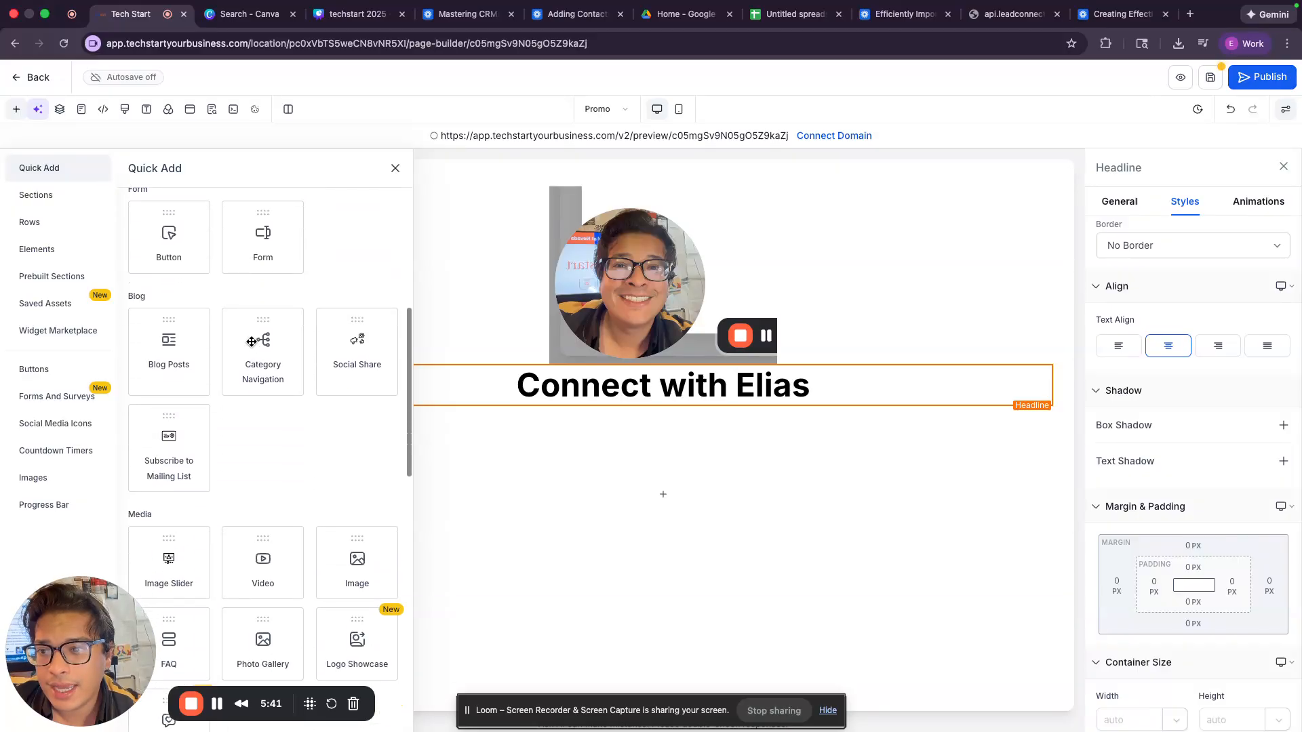
scroll(251, 341, "down", 5)
scroll(252, 342, "down", 5)
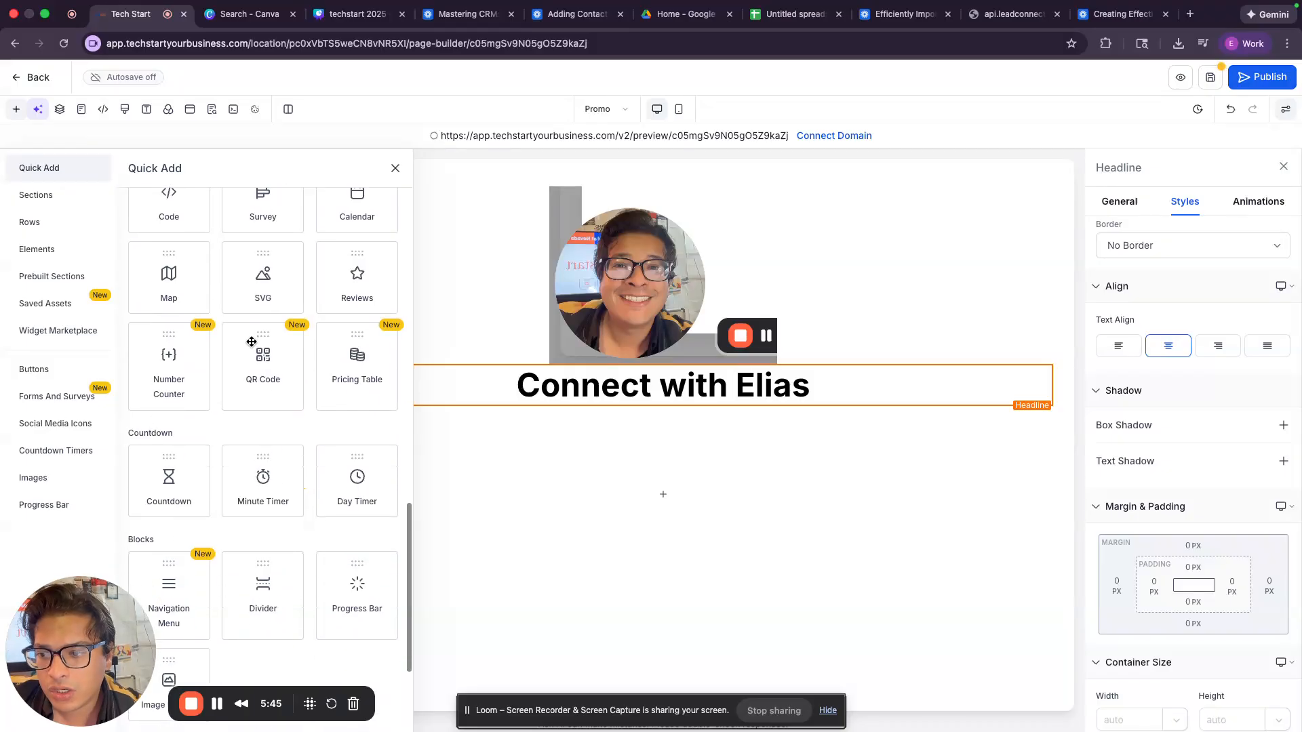
scroll(252, 342, "down", 5)
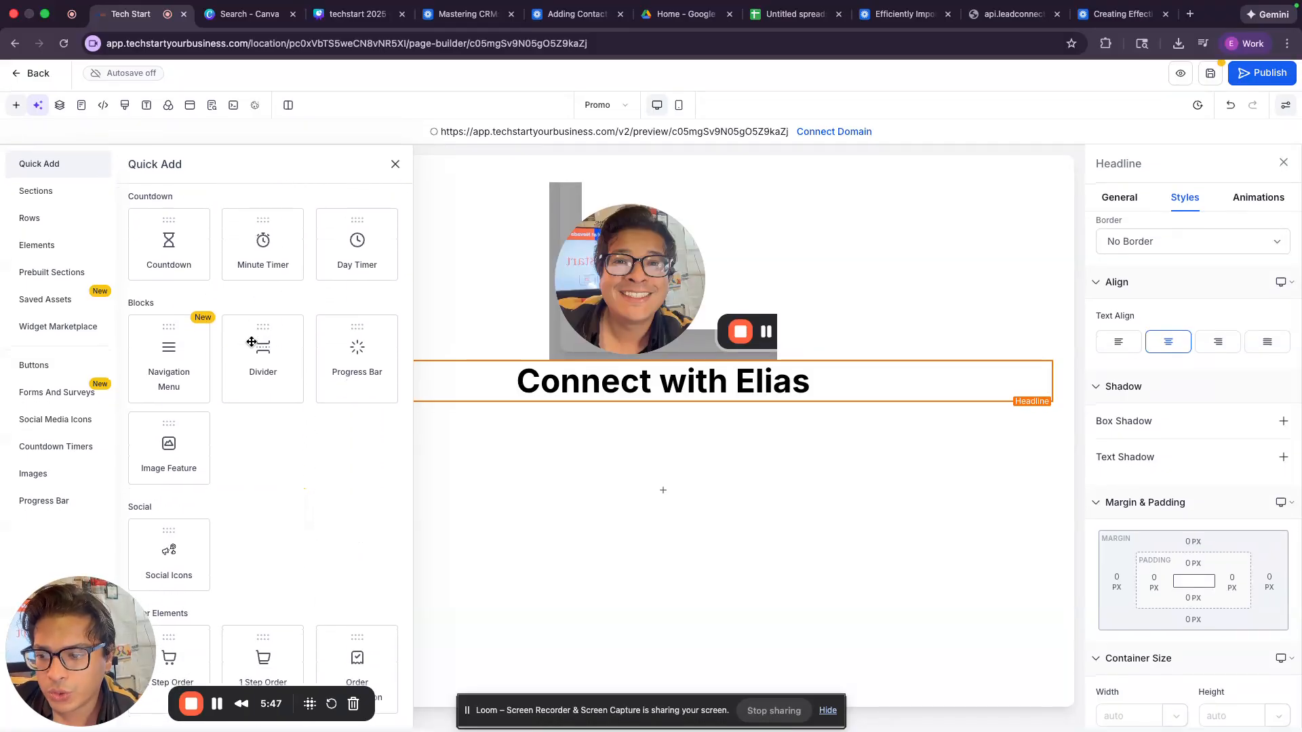
scroll(303, 388, "up", 10)
scroll(302, 391, "up", 5)
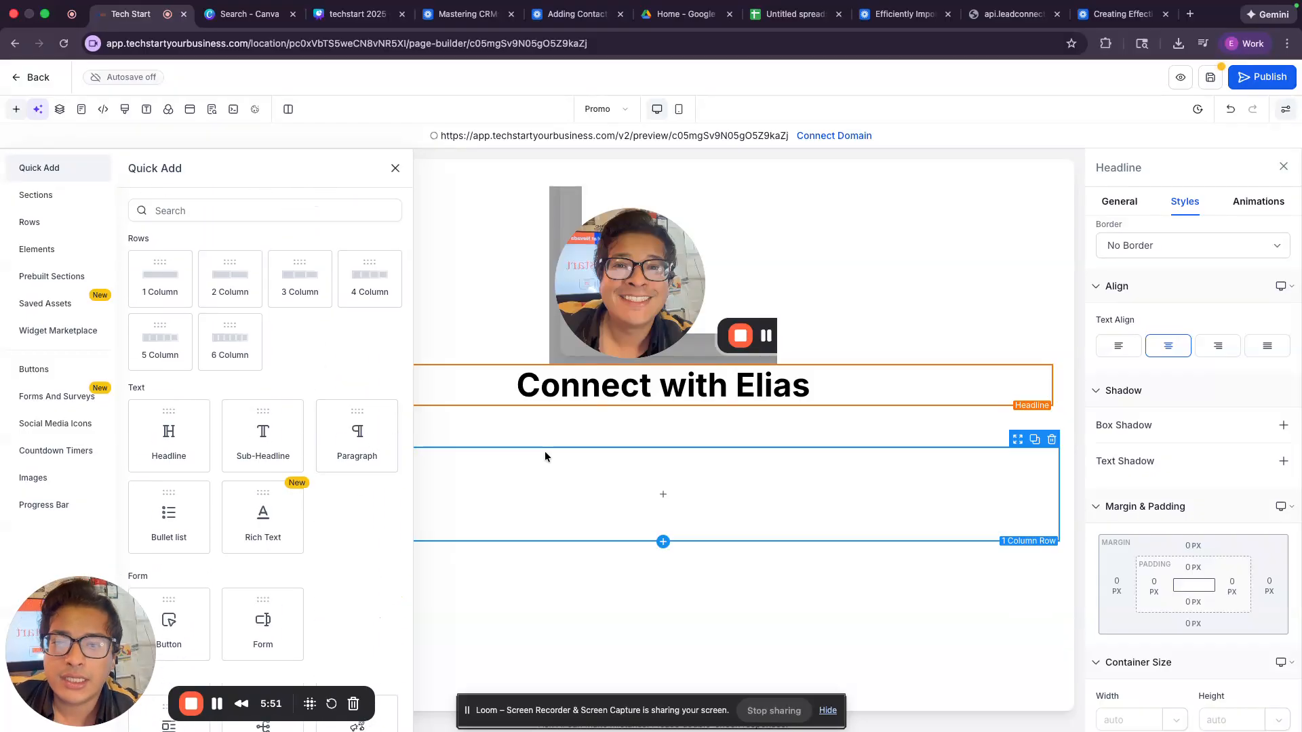
left_click(544, 454)
left_click(395, 168)
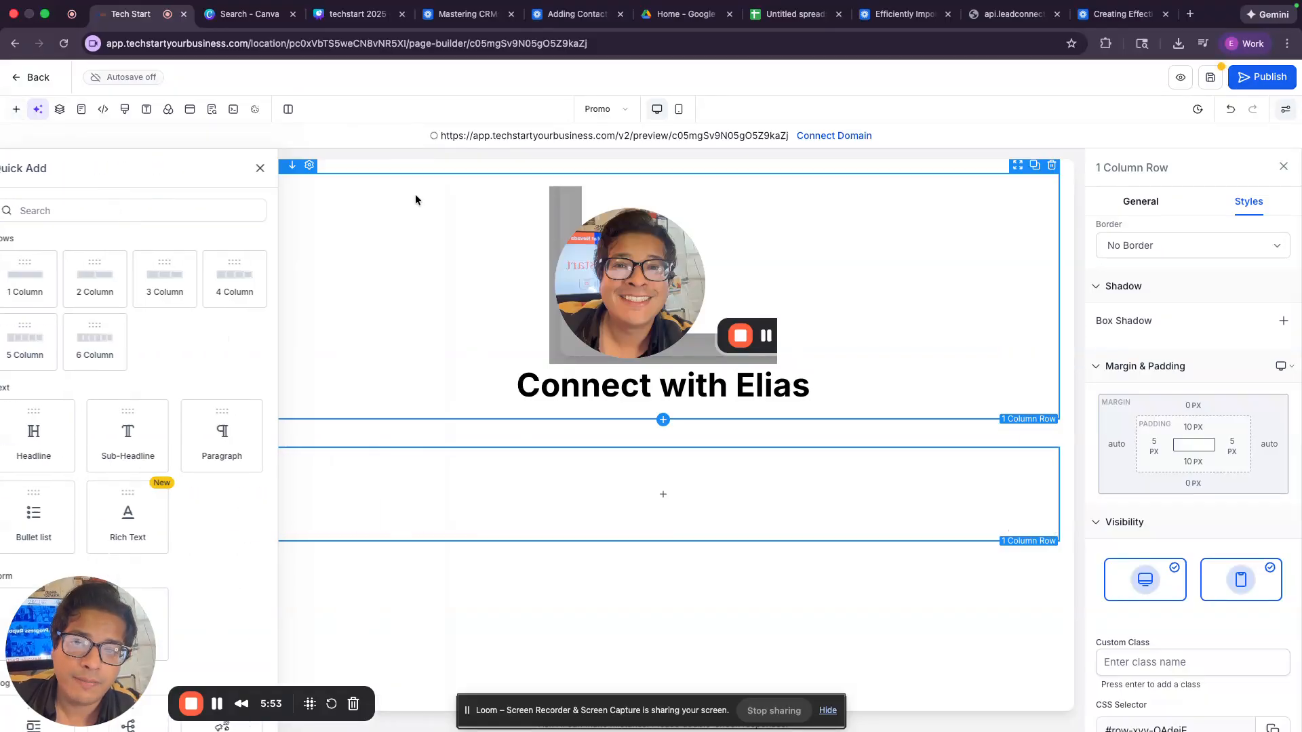
left_click(664, 420)
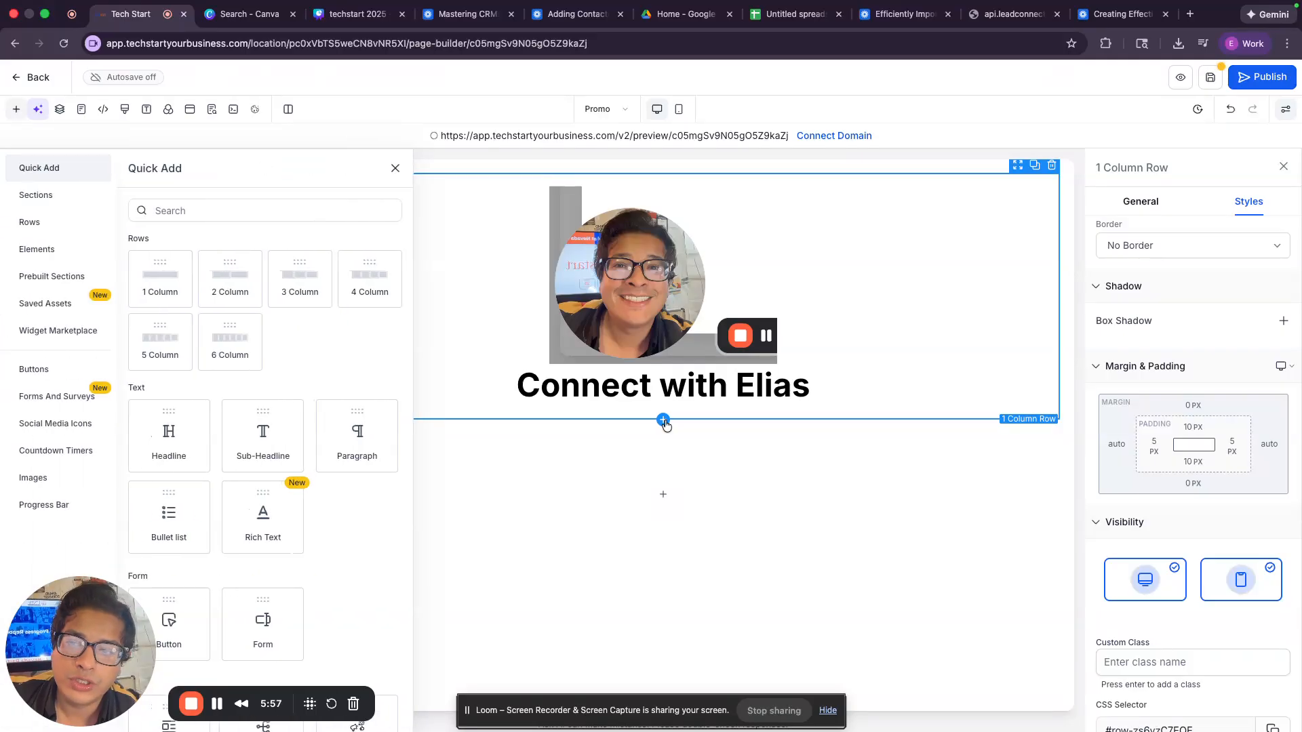
left_click_drag(250, 301, 475, 422)
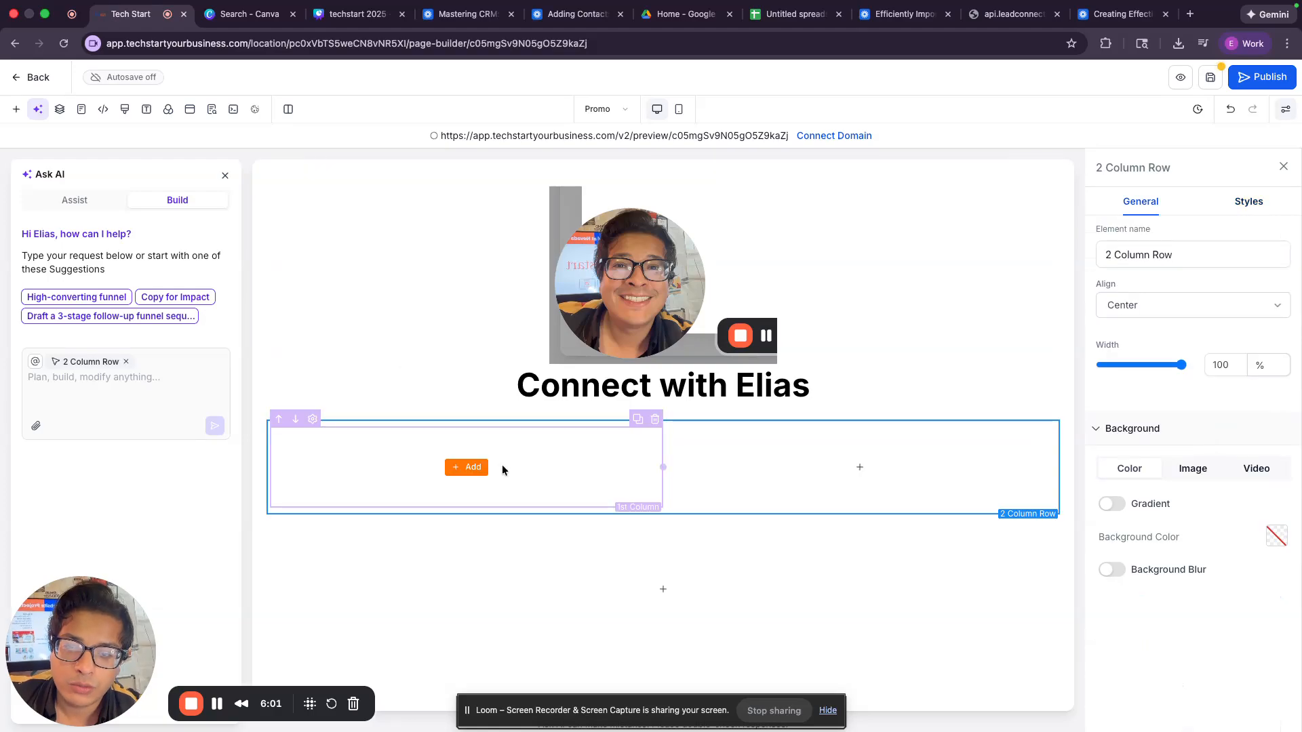
Step: Try an SVG element in the first column, browse media without choosing a file, then delete it
left_click(473, 468)
left_click(308, 219)
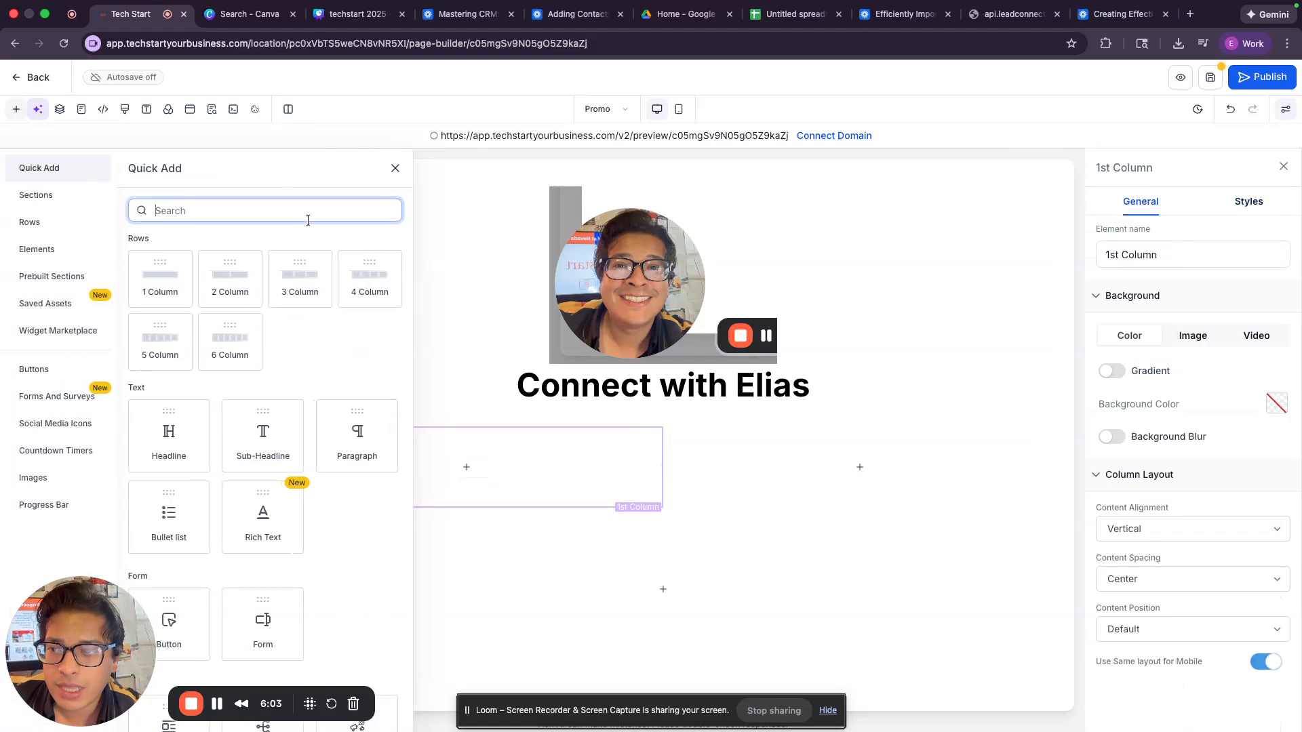
type("svg")
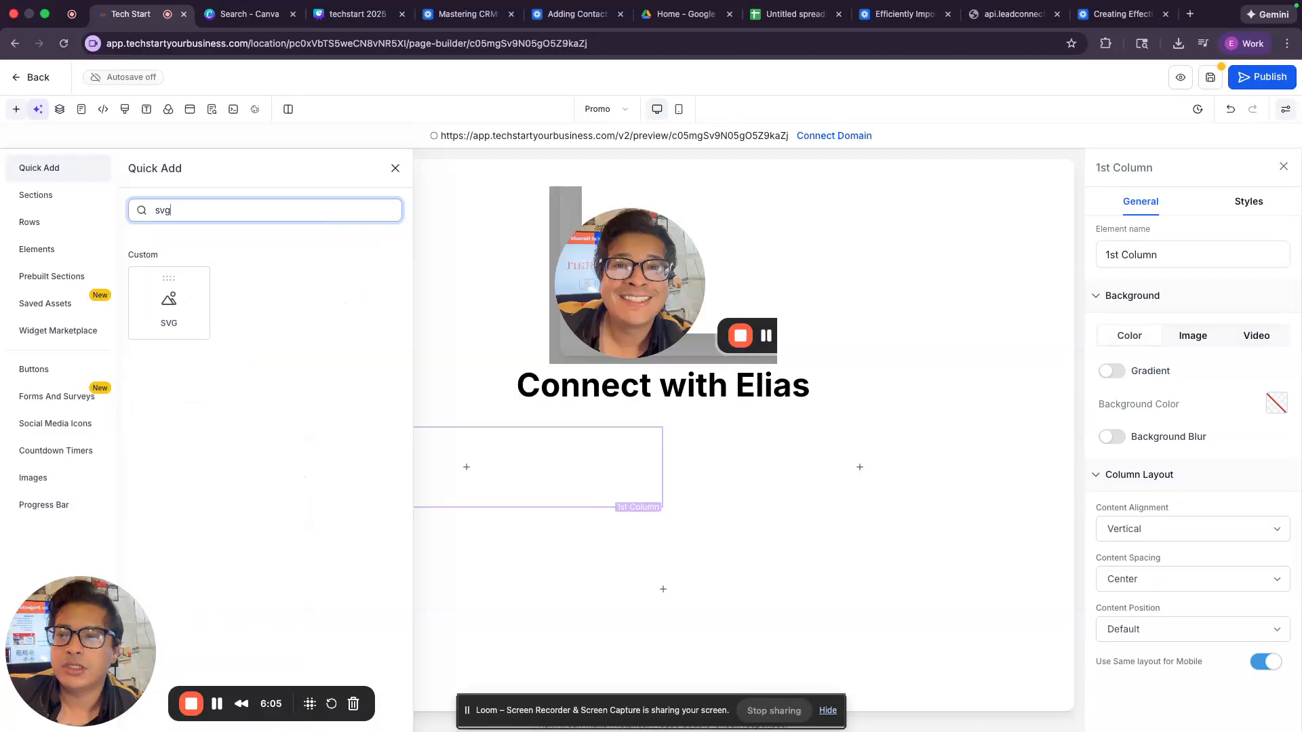
left_click_drag(171, 302, 450, 479)
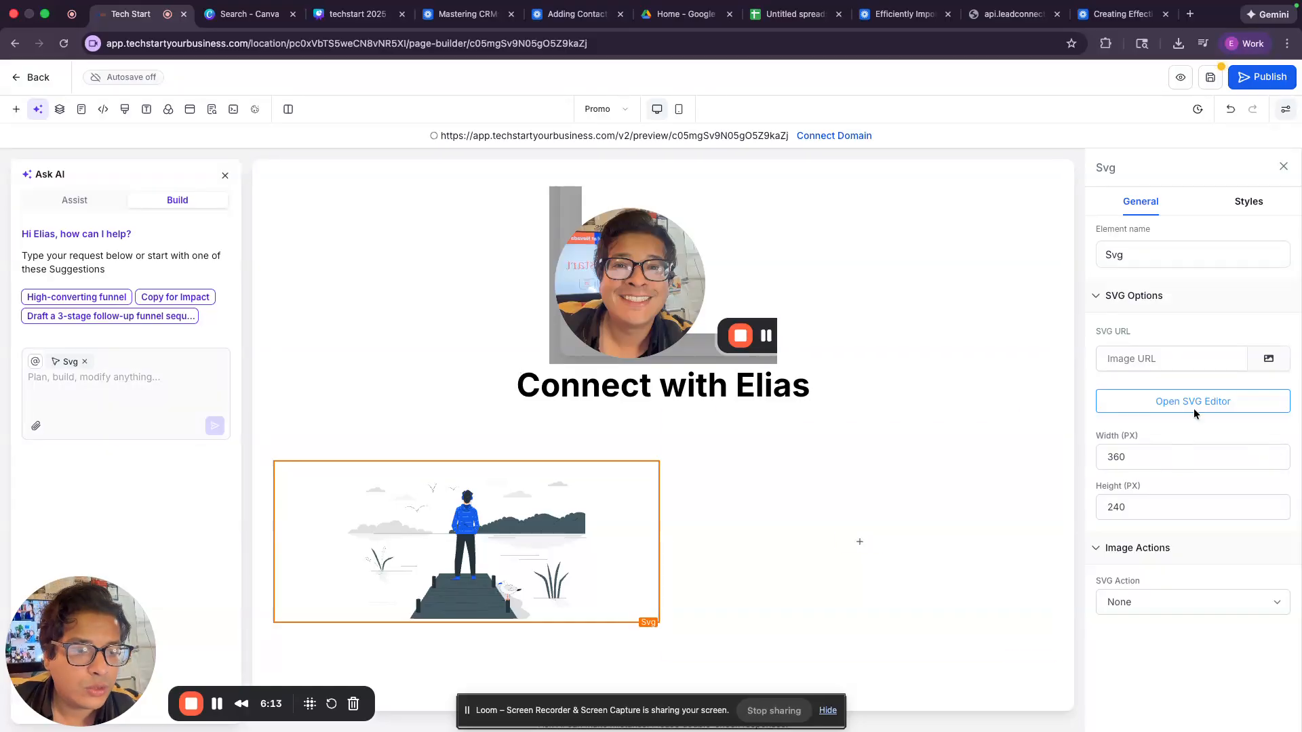
left_click(1256, 356)
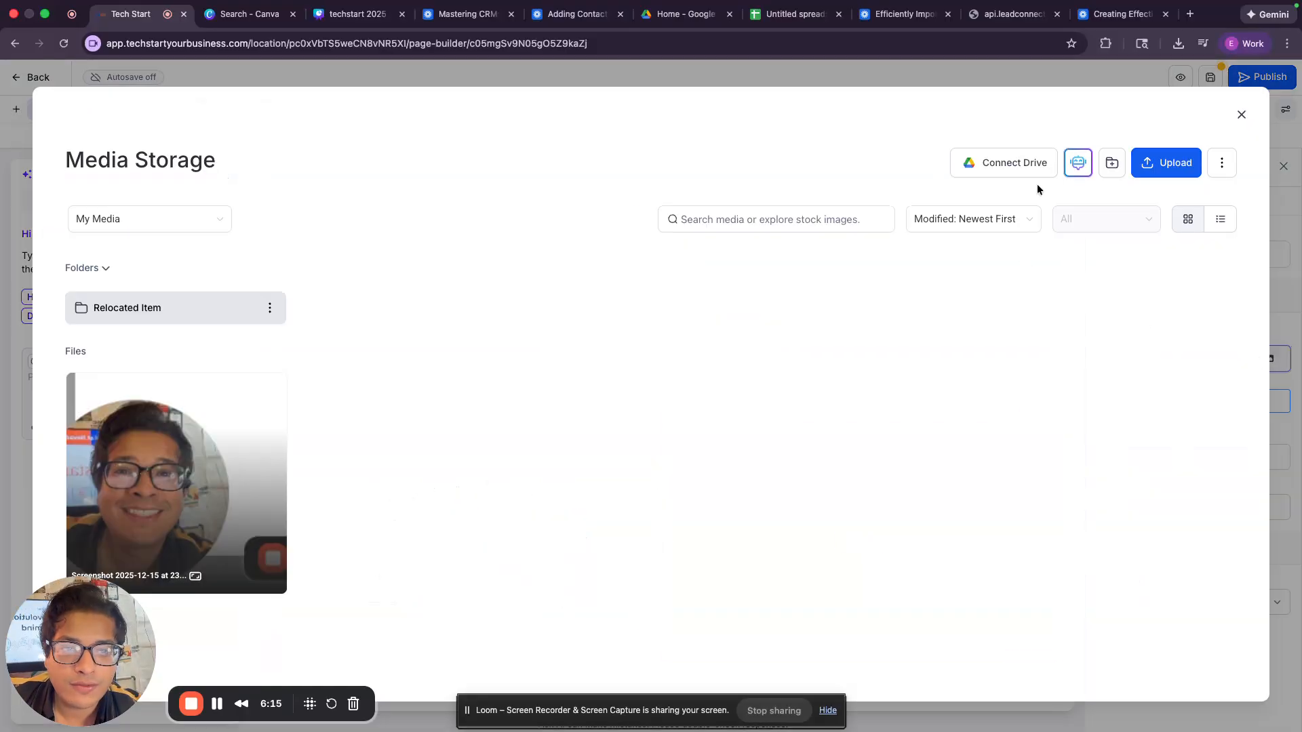
left_click(1113, 166)
left_click(807, 337)
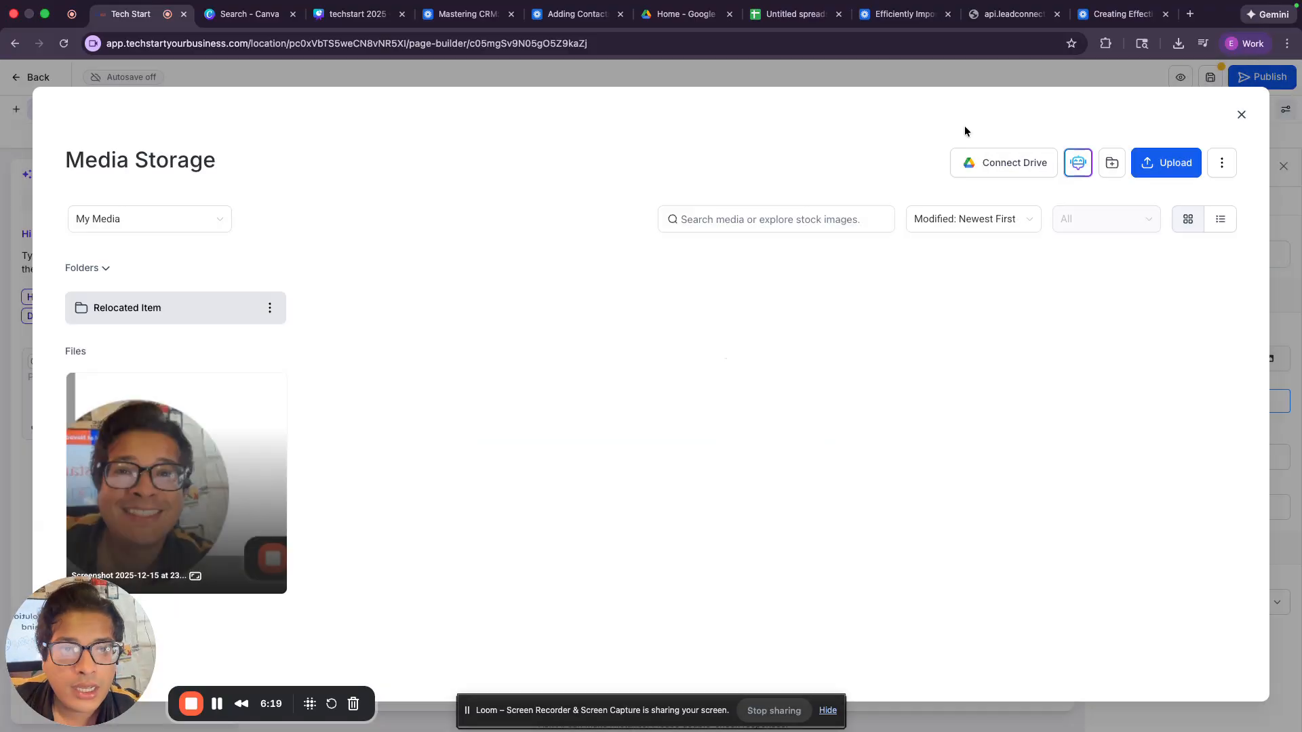
left_click(1241, 114)
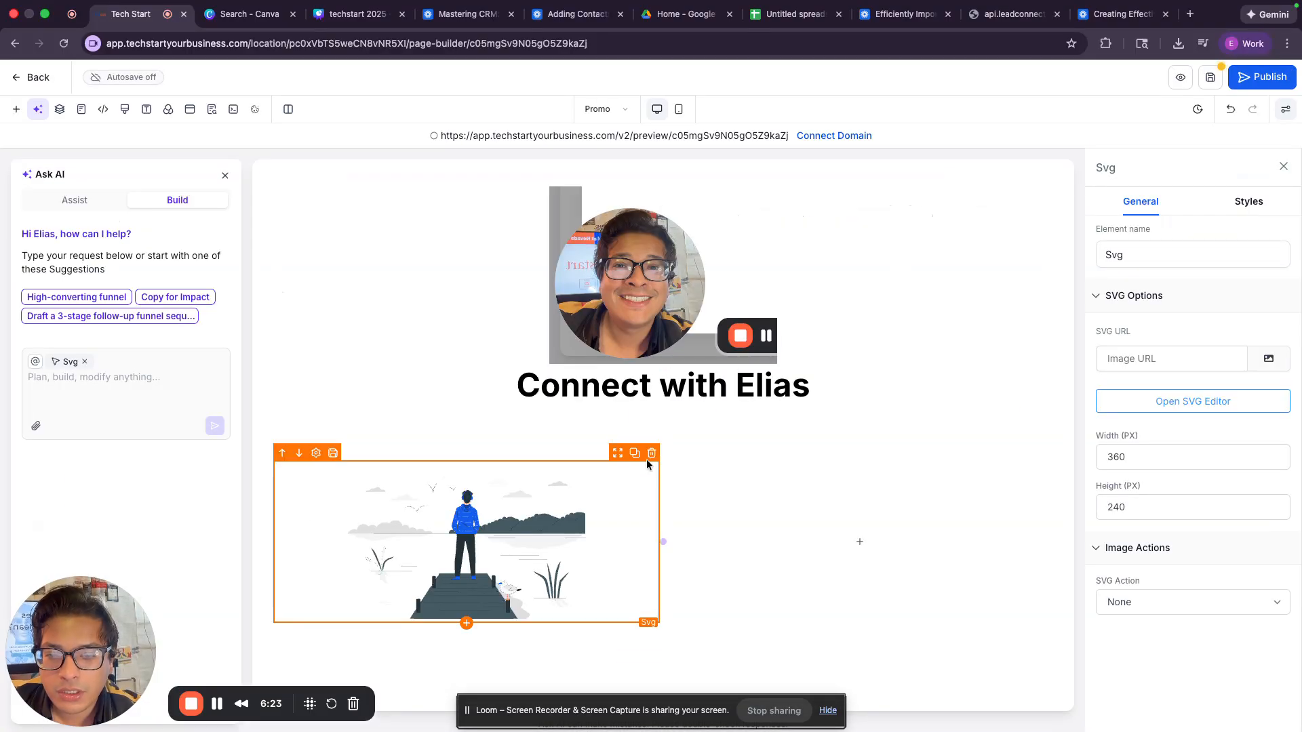
left_click(652, 453)
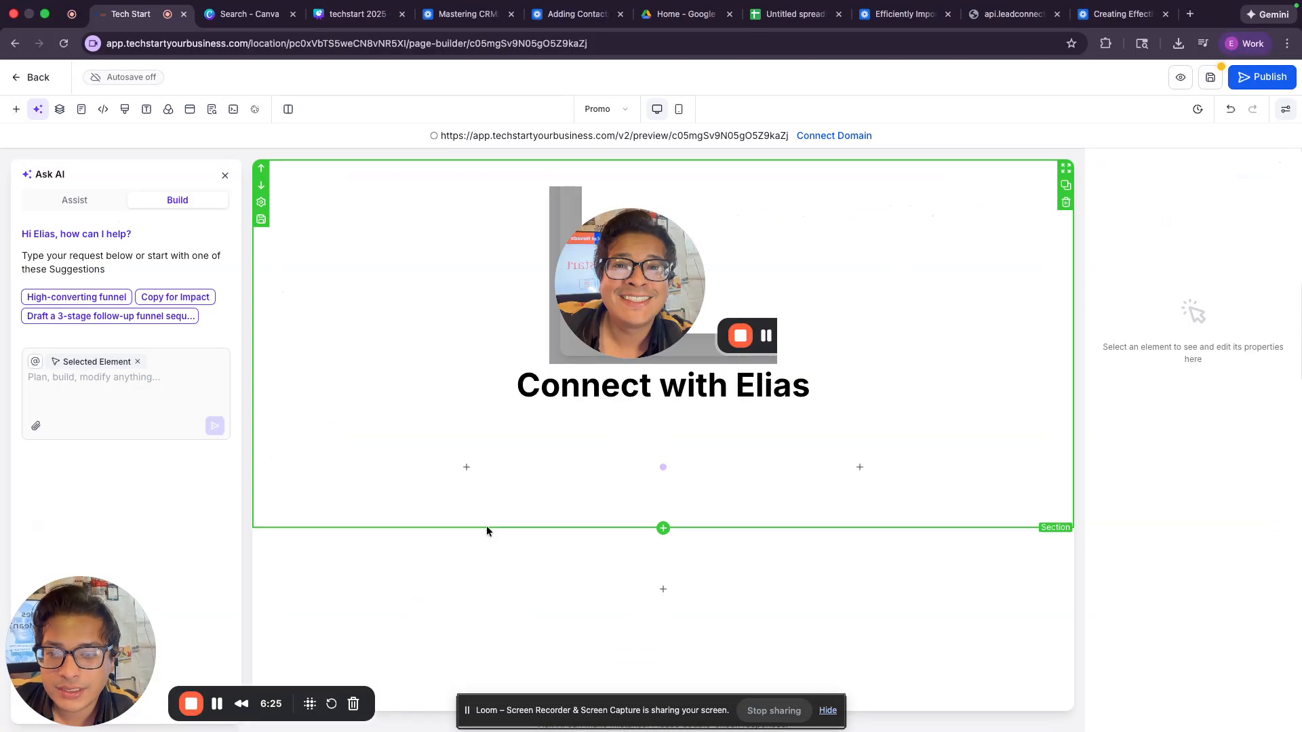
Step: Add an Image element to the new row's first column via Quick Add 'im'
left_click(467, 467)
left_click(254, 209)
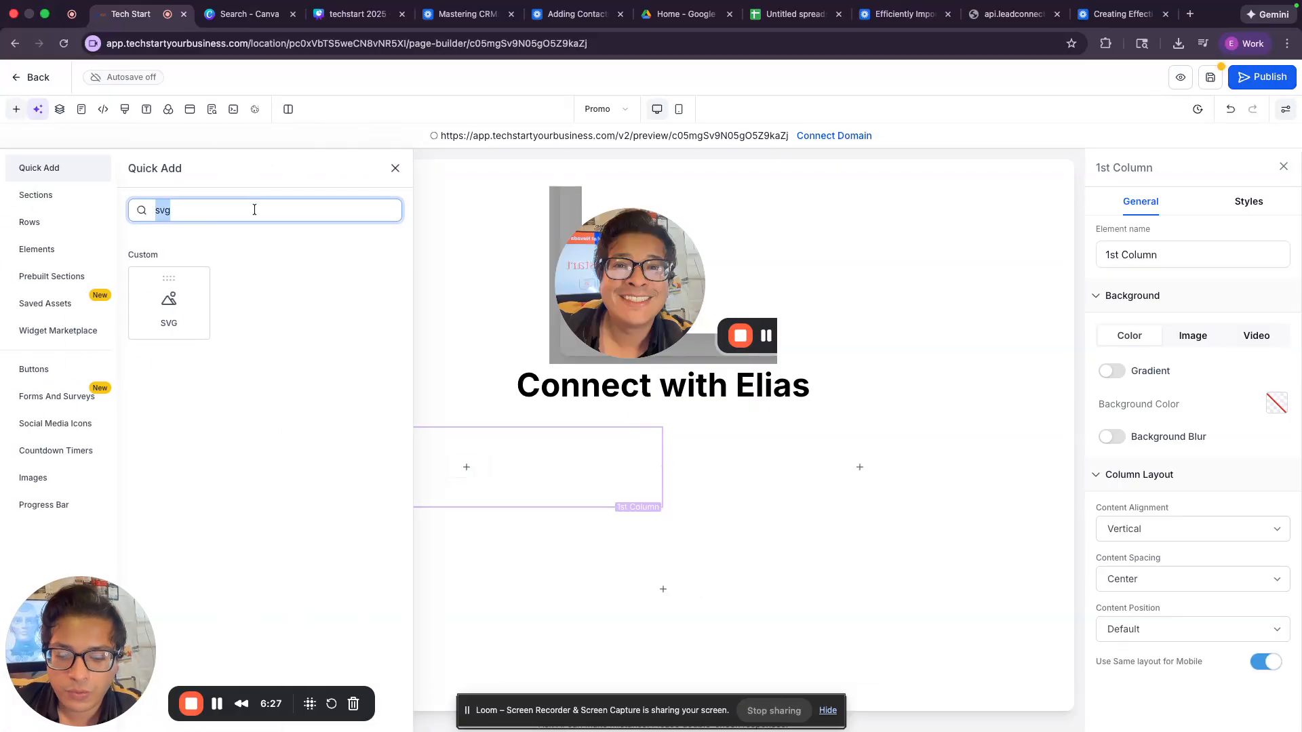
type("im")
left_click(356, 407)
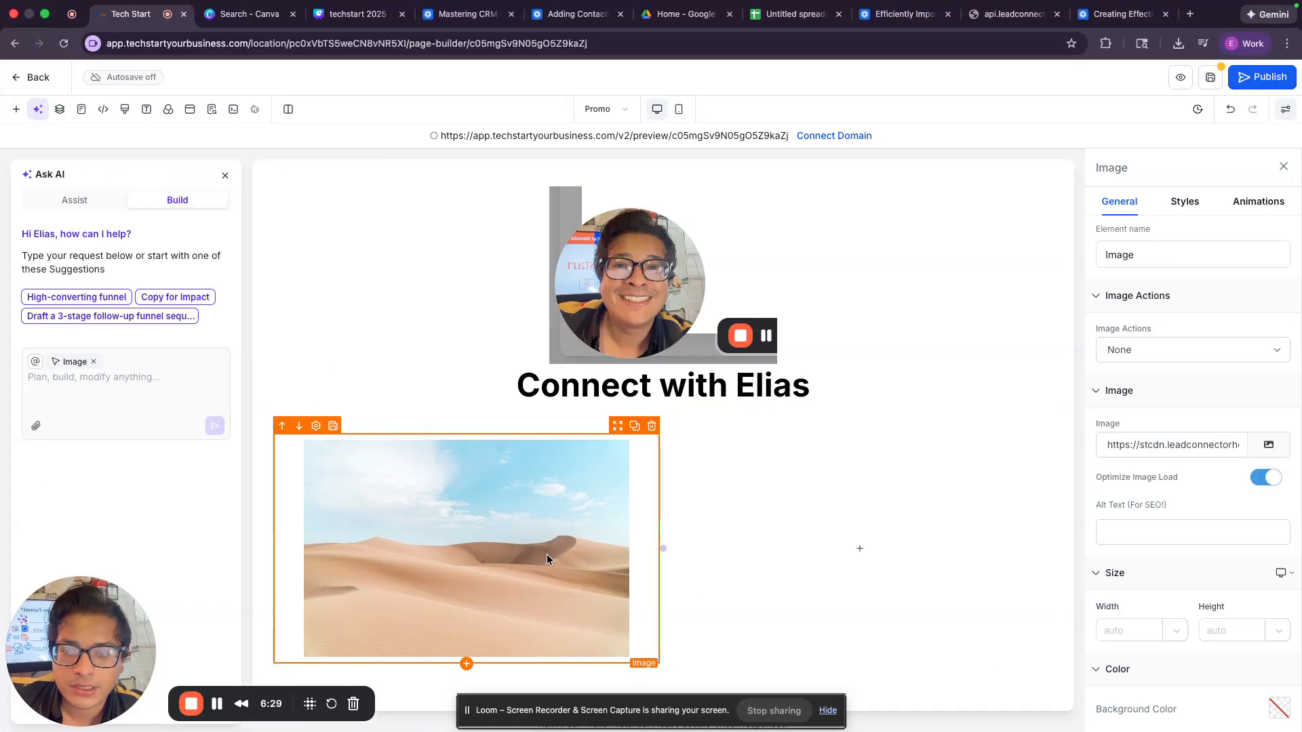
Step: Load canva.com in a new browser tab
left_click(1190, 15)
type("canva")
key("Return")
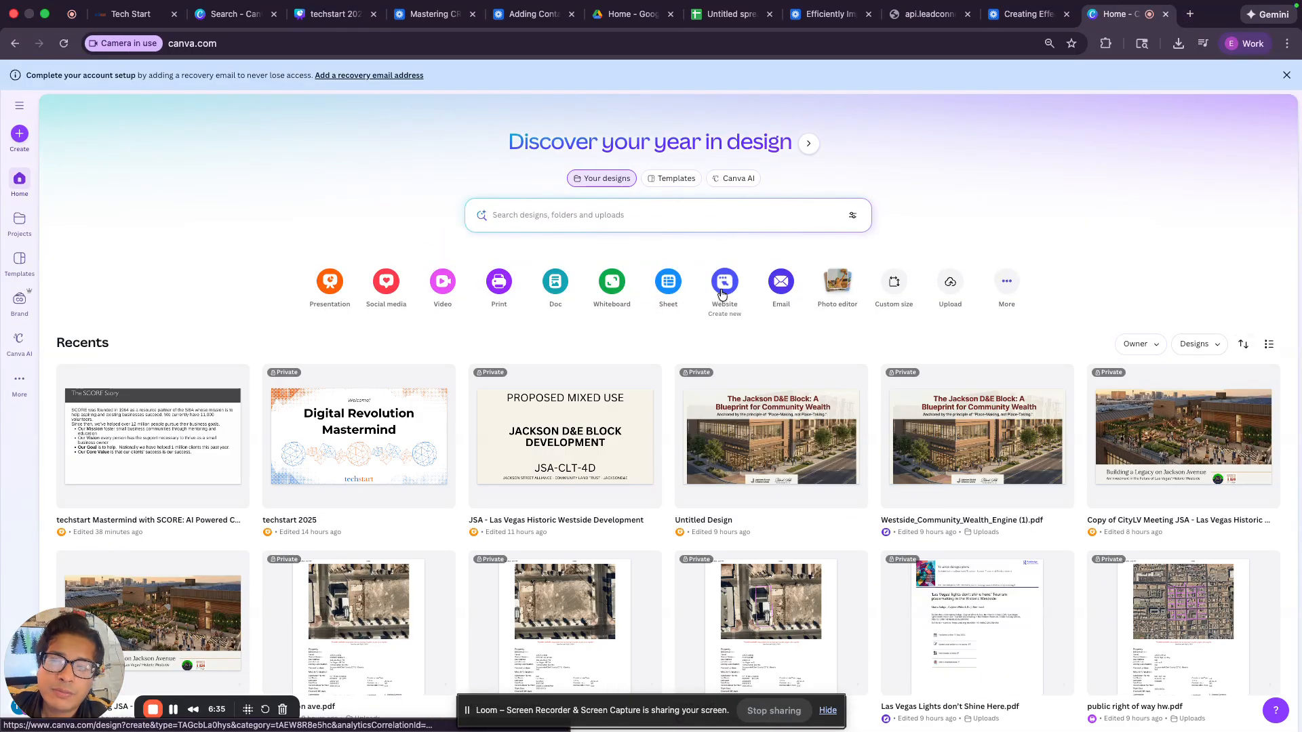
Step: Create a blank 1080 × 1080 px Canva design
left_click(19, 133)
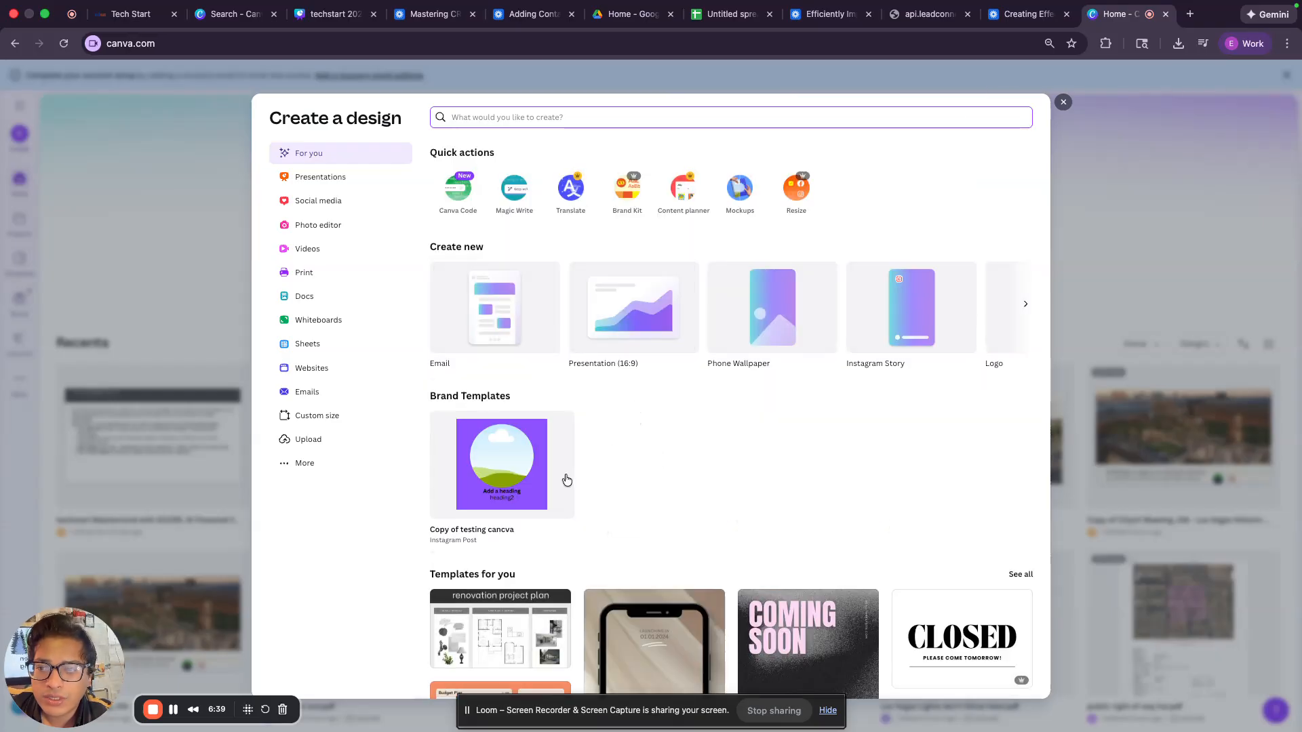
left_click(372, 202)
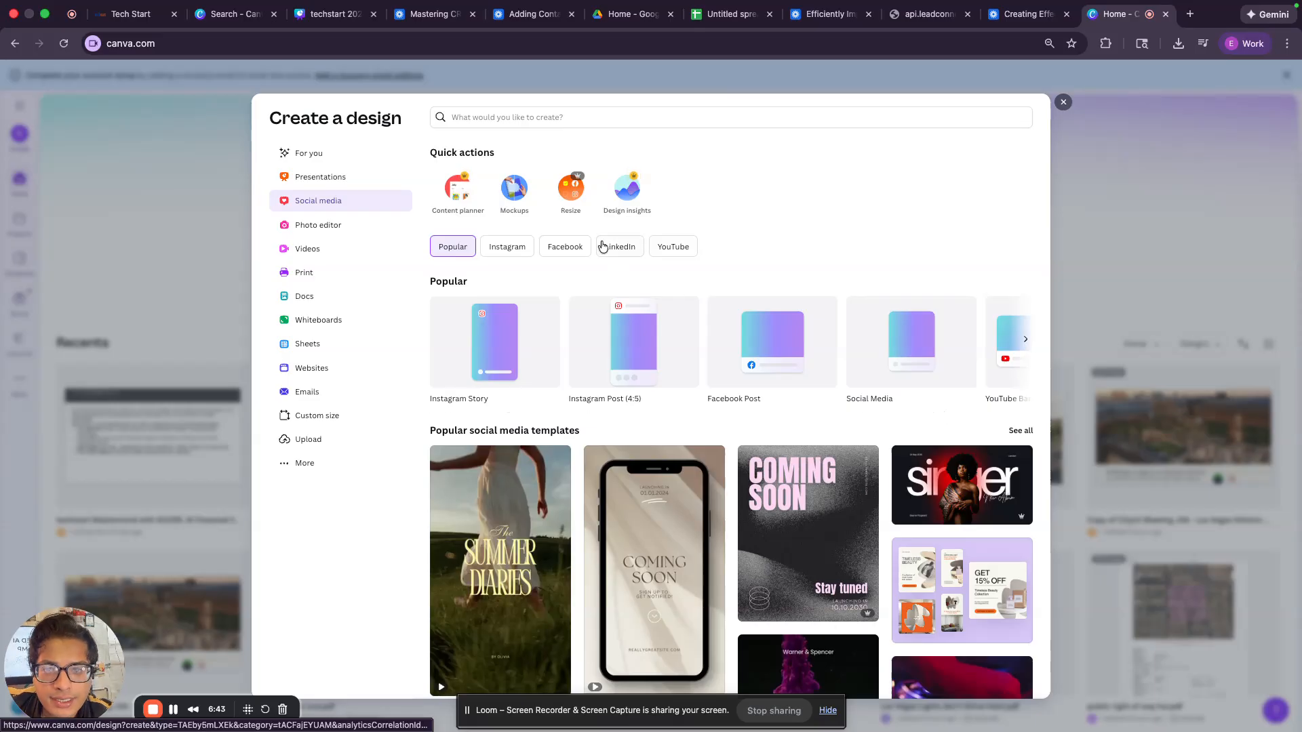
left_click(352, 418)
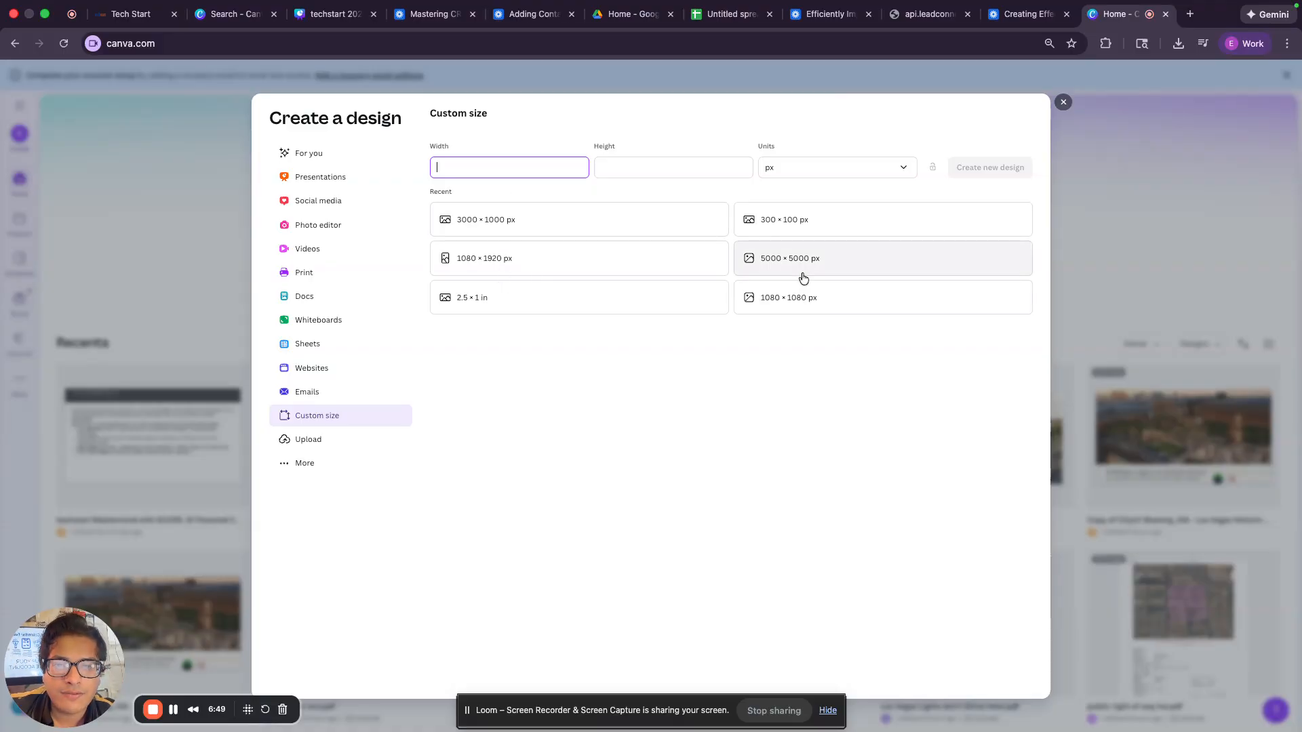
left_click(798, 300)
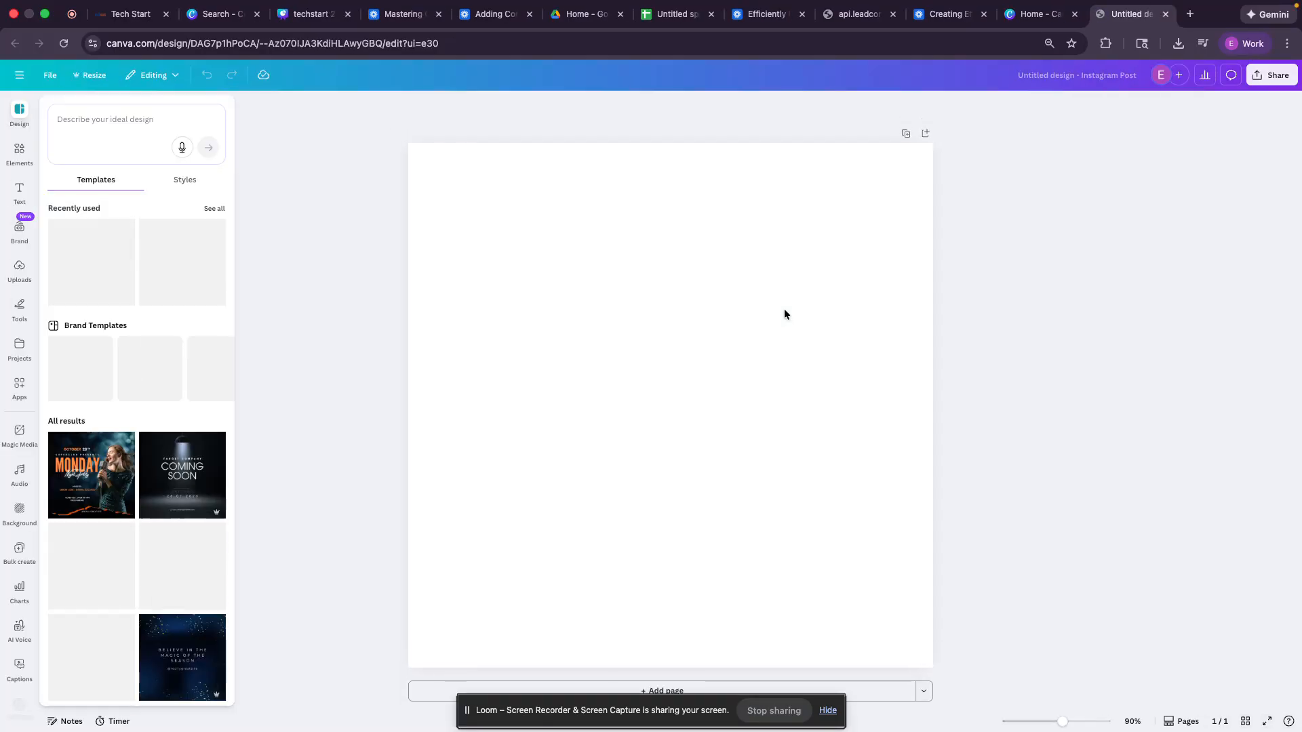
Step: Add the gradient Instagram logo and enlarge it to fill the page at 736×736
left_click(19, 152)
type("instagram")
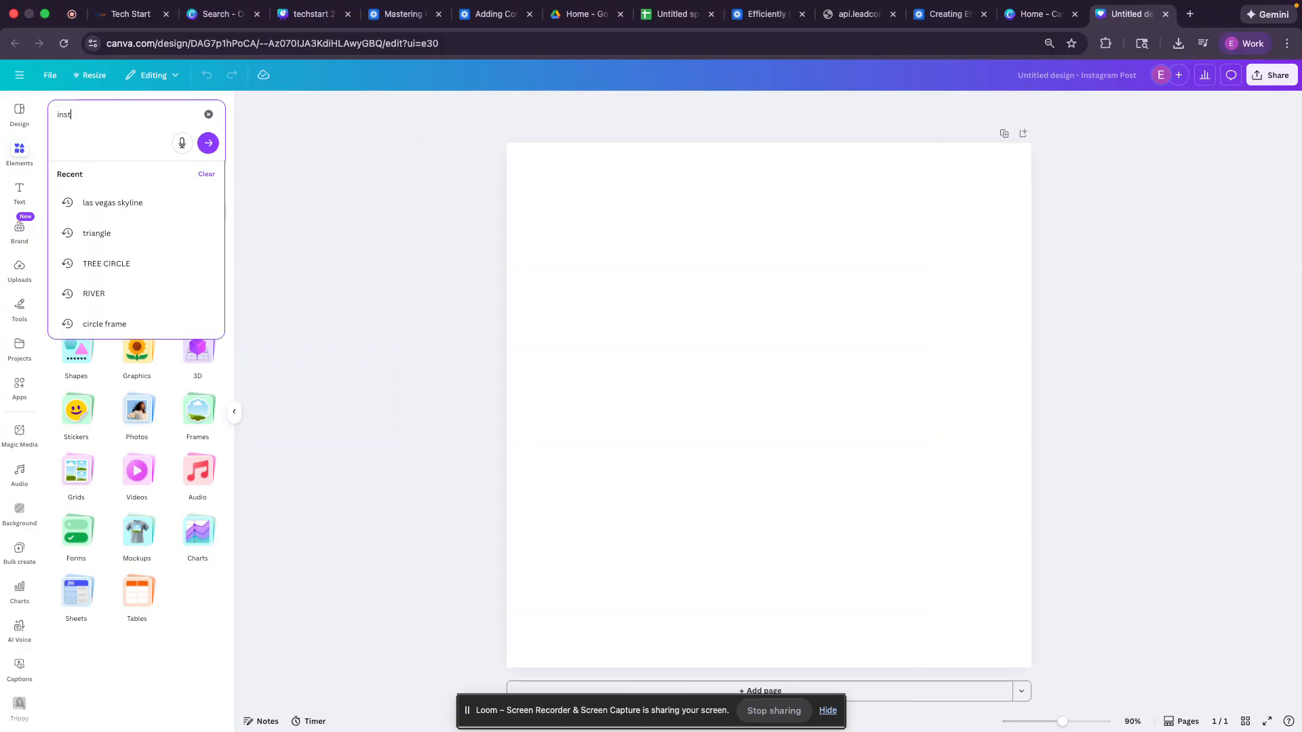
key("Return")
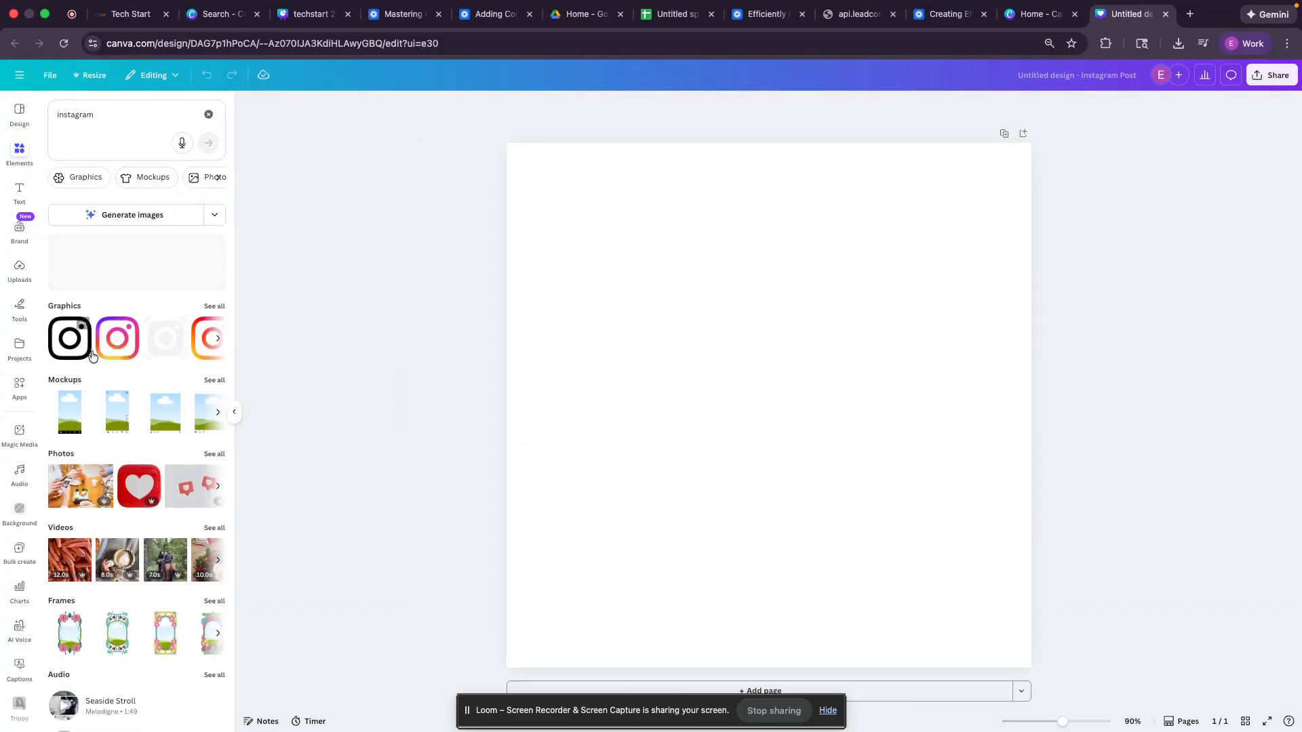
left_click(116, 338)
left_click_drag(755, 380, 595, 229)
left_click_drag(716, 352, 1032, 669)
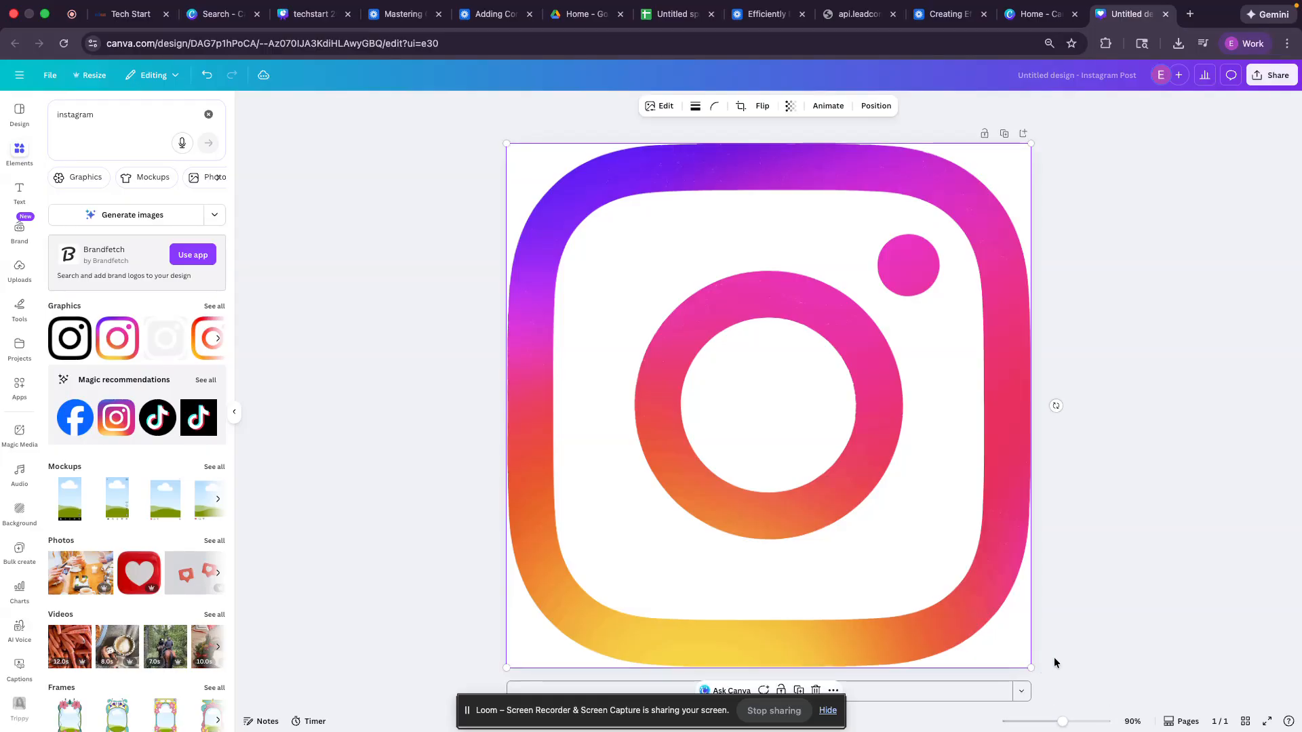
Step: Add a second page holding the TikTok logo, enlarged to fill the page
left_click(976, 698)
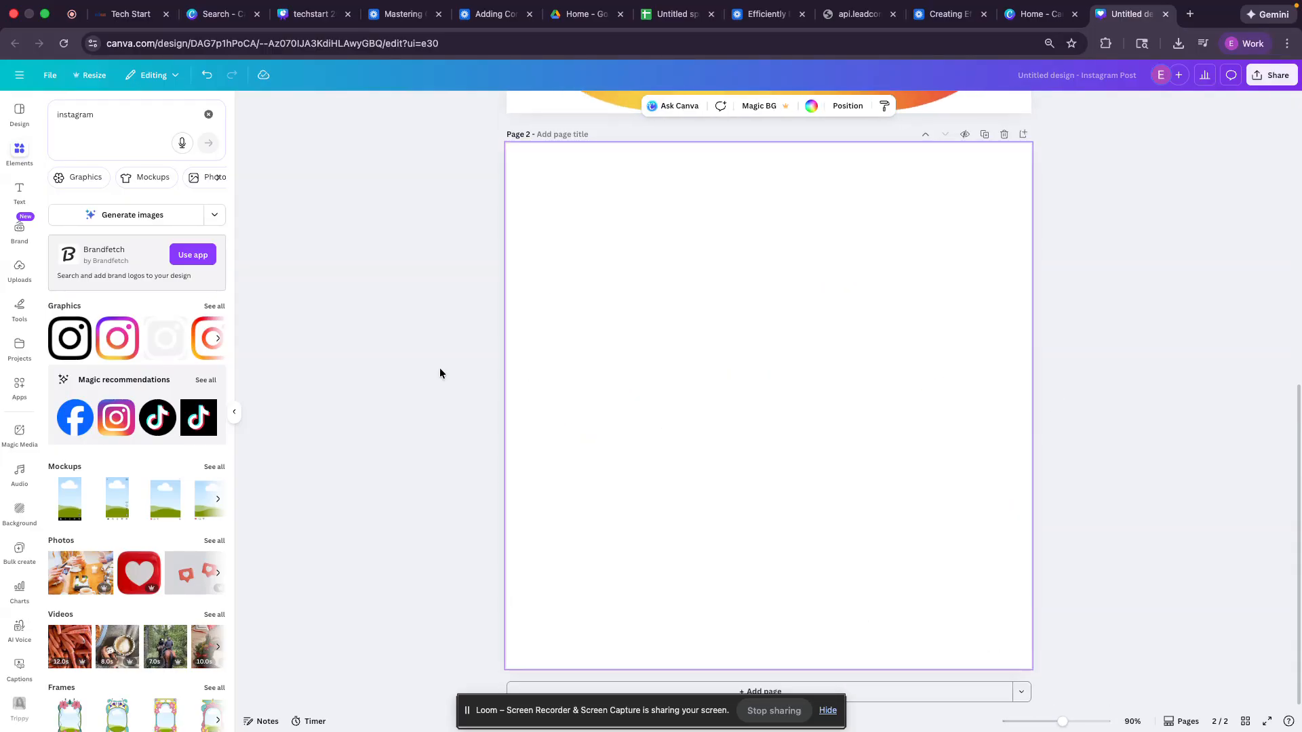
left_click(144, 120)
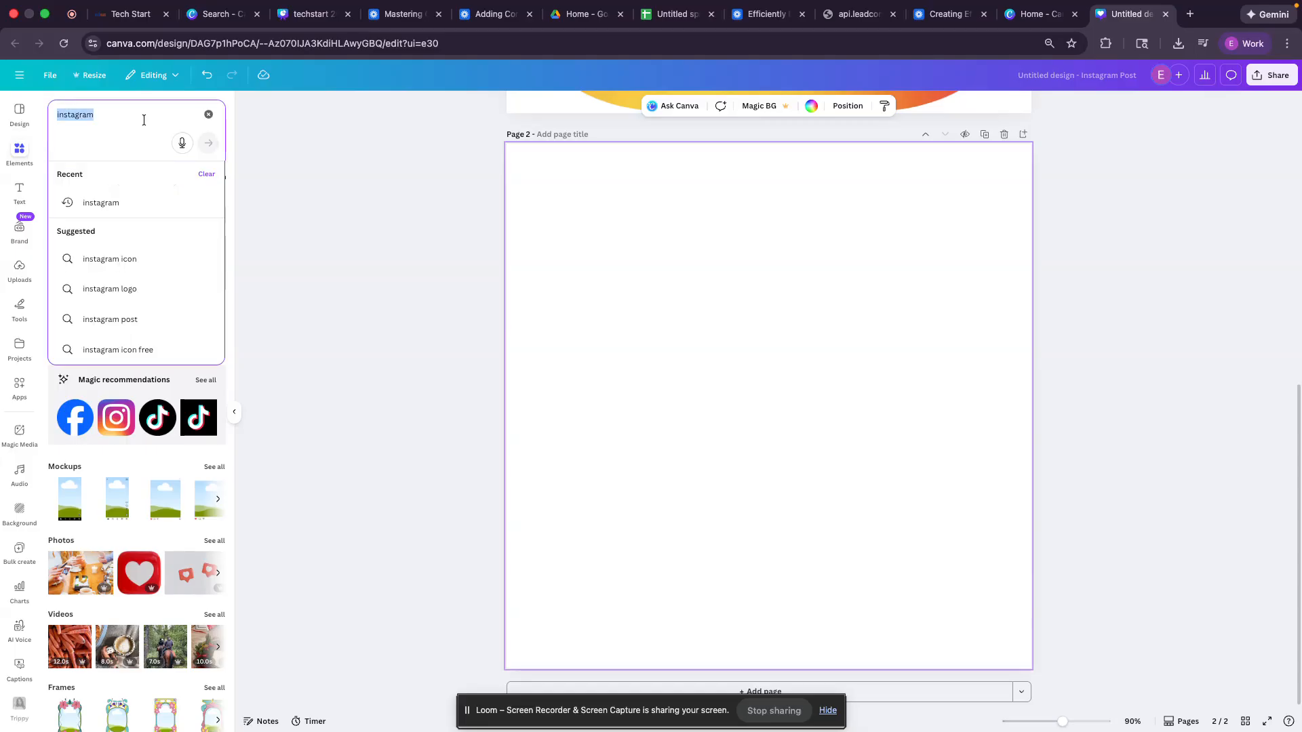
type("tiktok")
key("Return")
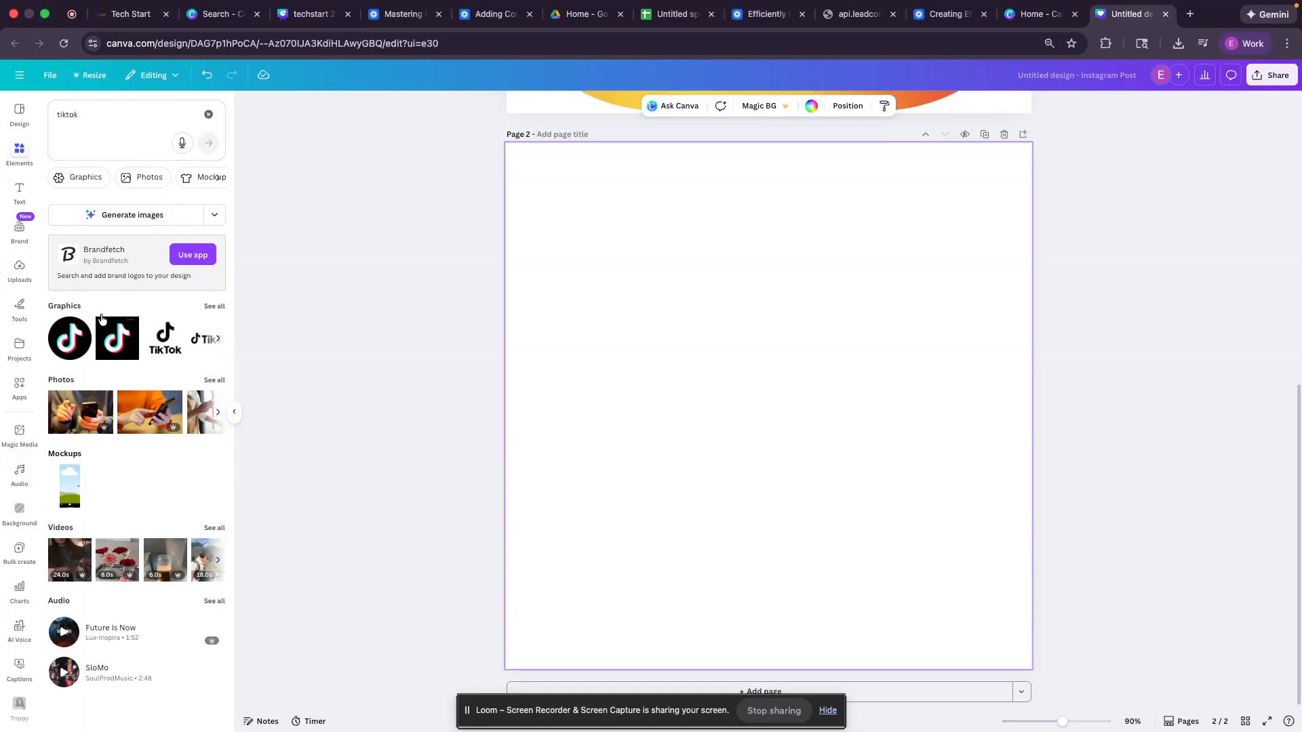
left_click(165, 338)
left_click_drag(707, 376, 551, 218)
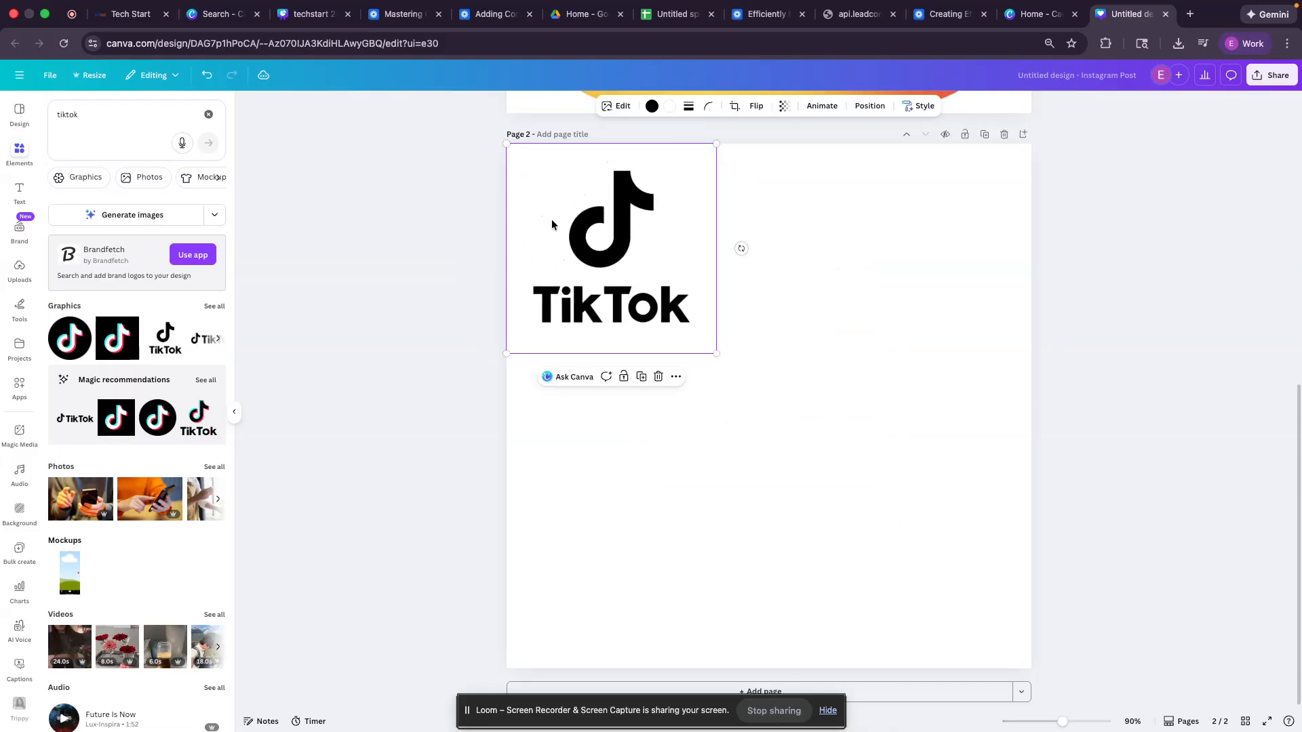
left_click_drag(717, 353, 1028, 666)
left_click(1142, 236)
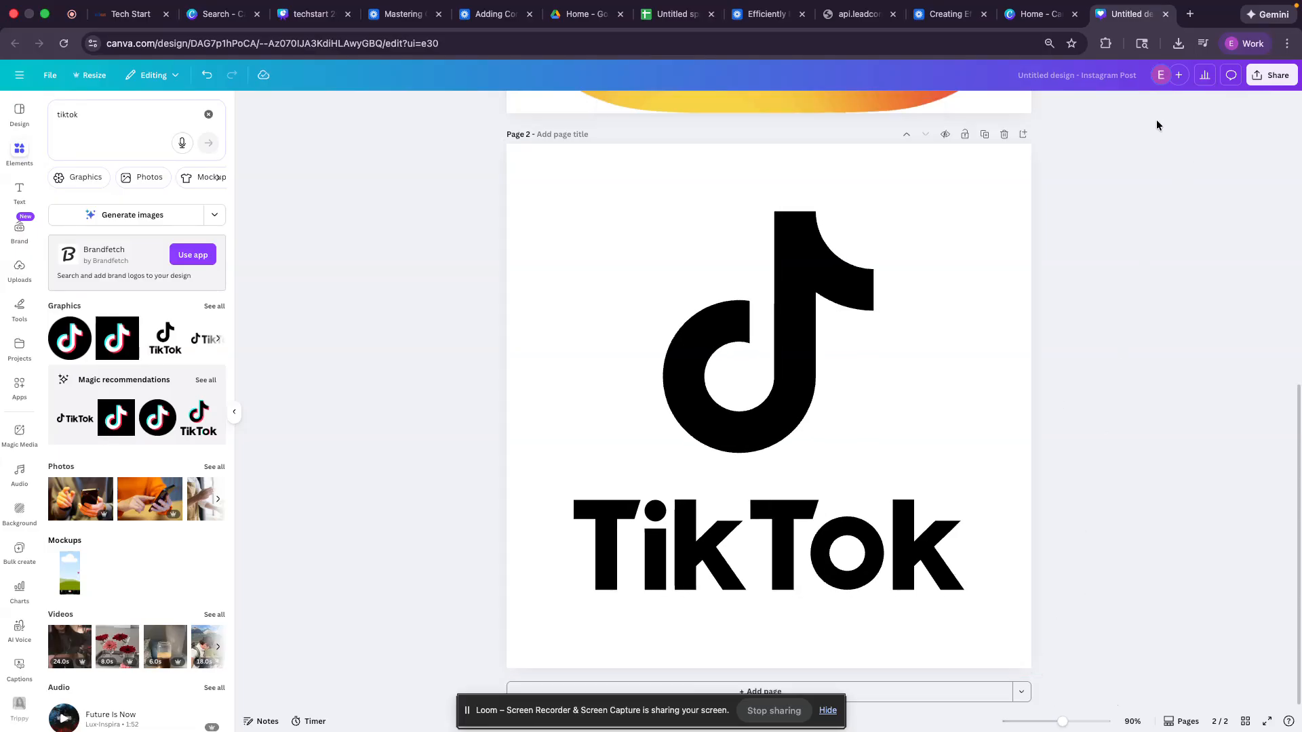
Step: Download both pages as PNG images from the Share menu
left_click(1255, 87)
left_click(1110, 296)
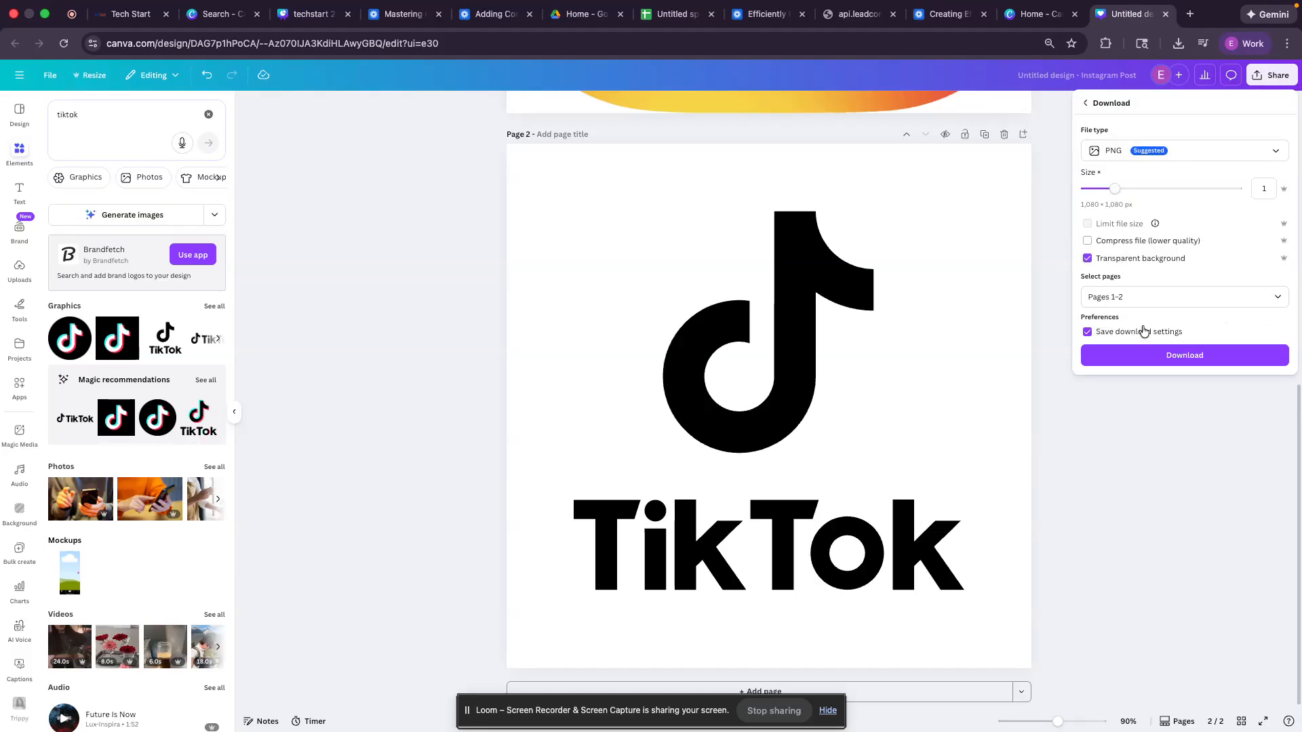
left_click(1149, 354)
scroll(1136, 347, "up", 2)
scroll(1137, 344, "up", 8)
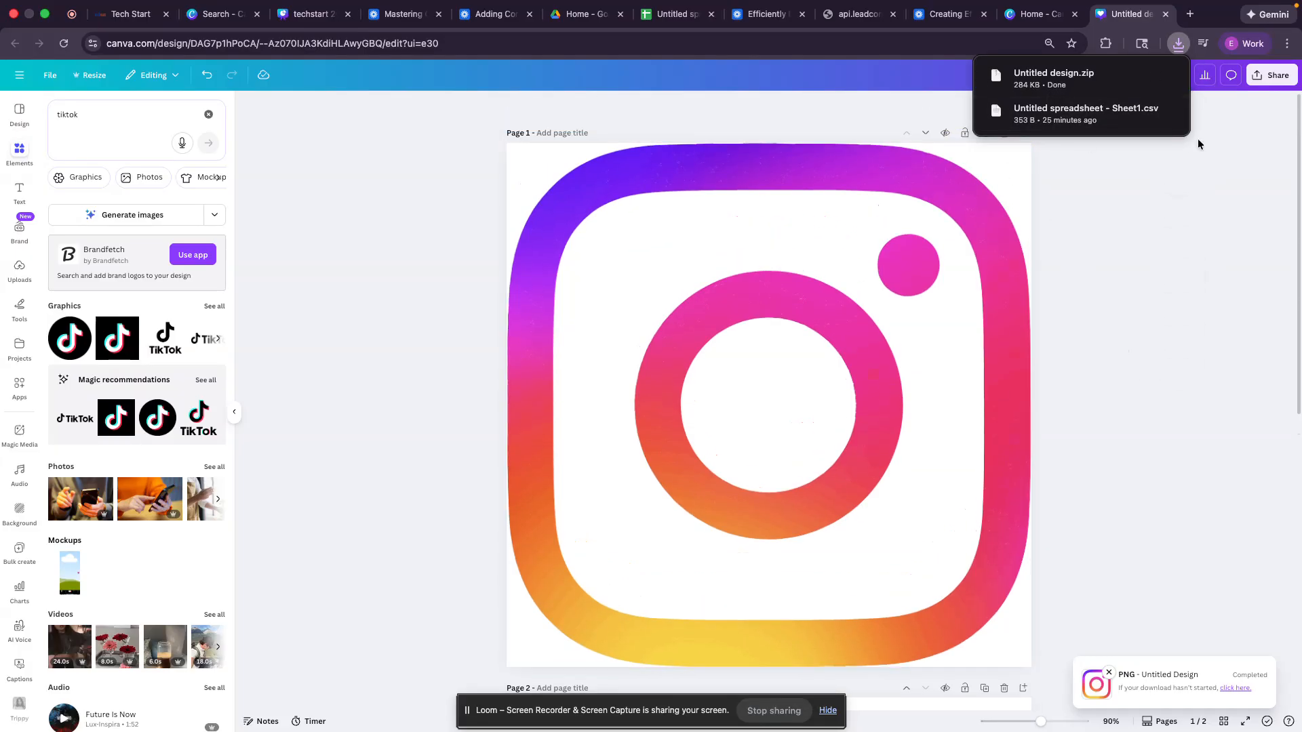
Step: Extract Untitled design.zip in Finder and return to the Tech Start builder tab
left_click(1142, 75)
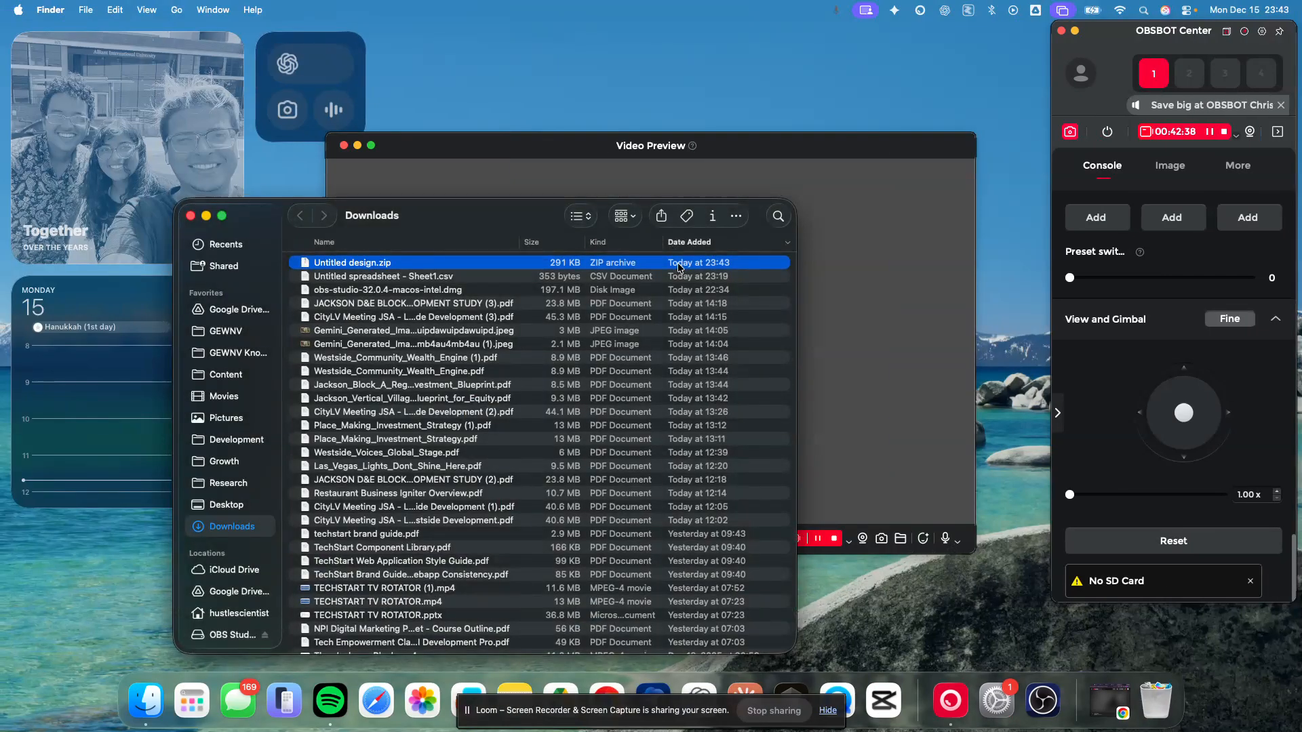
double_click(678, 266)
key("ctrl+Right")
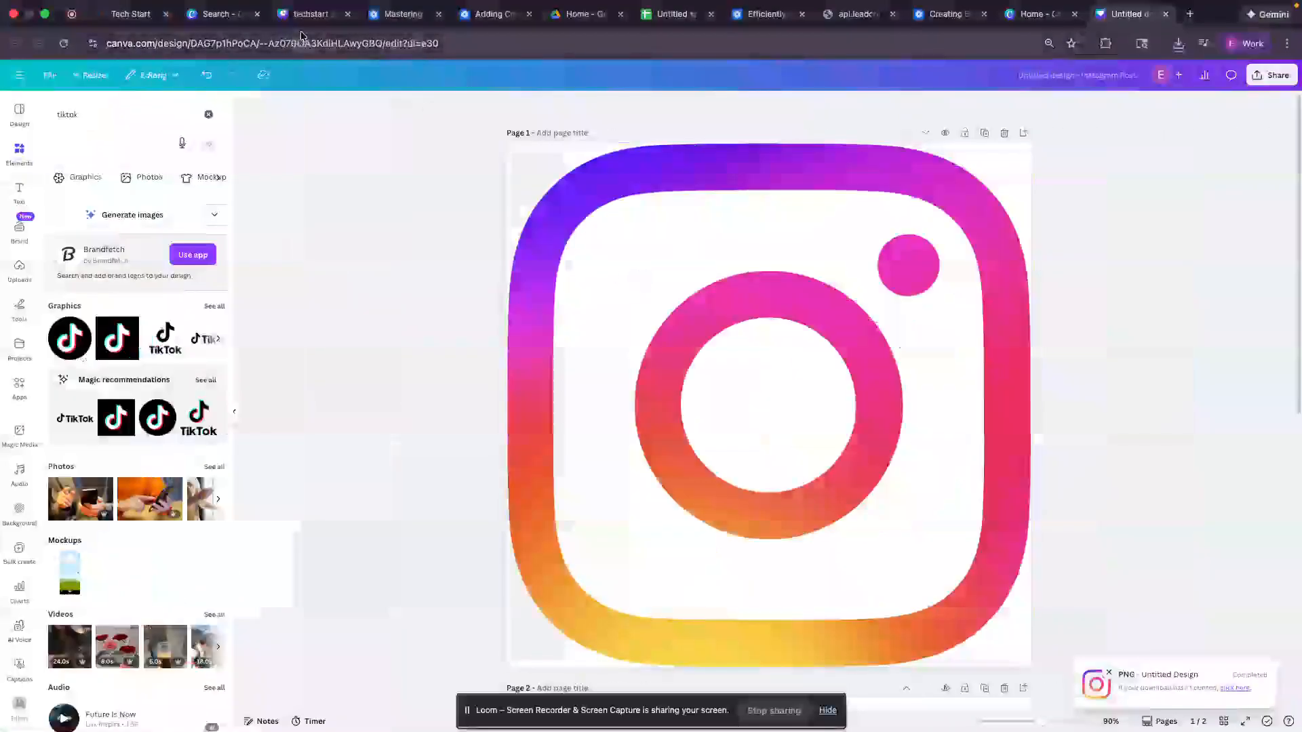
left_click(130, 13)
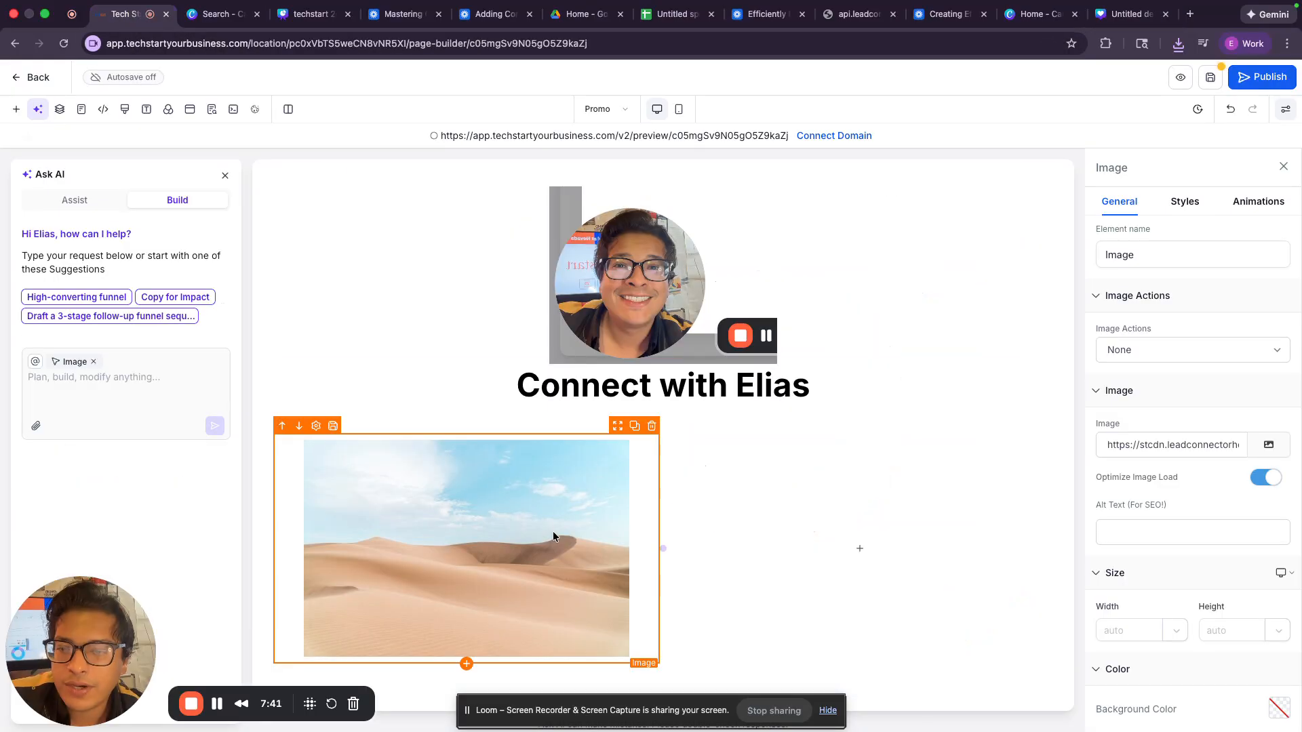
Step: Upload 1.png and 2.png to Media Storage and use the Instagram logo for the image
left_click(1269, 445)
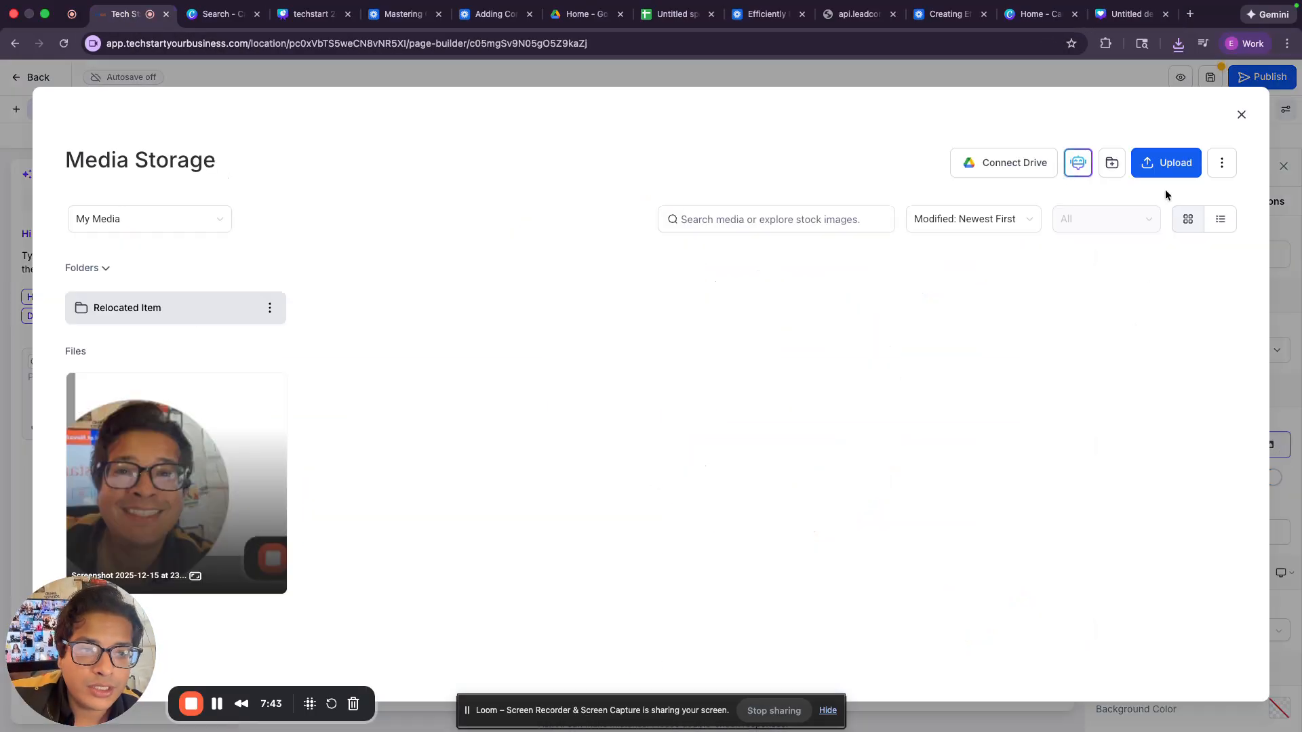
left_click(1166, 165)
left_click(557, 250)
double_click(556, 249)
key("super+a")
key("Return")
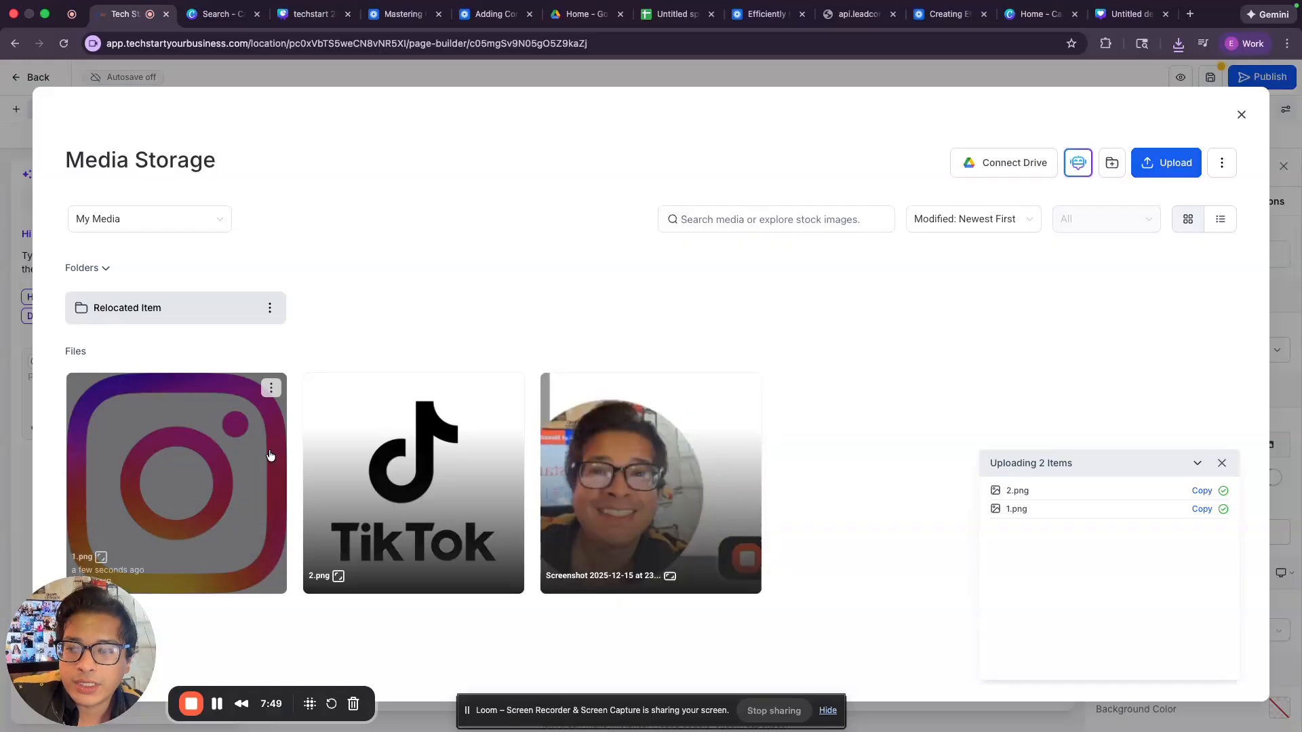
left_click(273, 458)
scroll(386, 494, "down", 4)
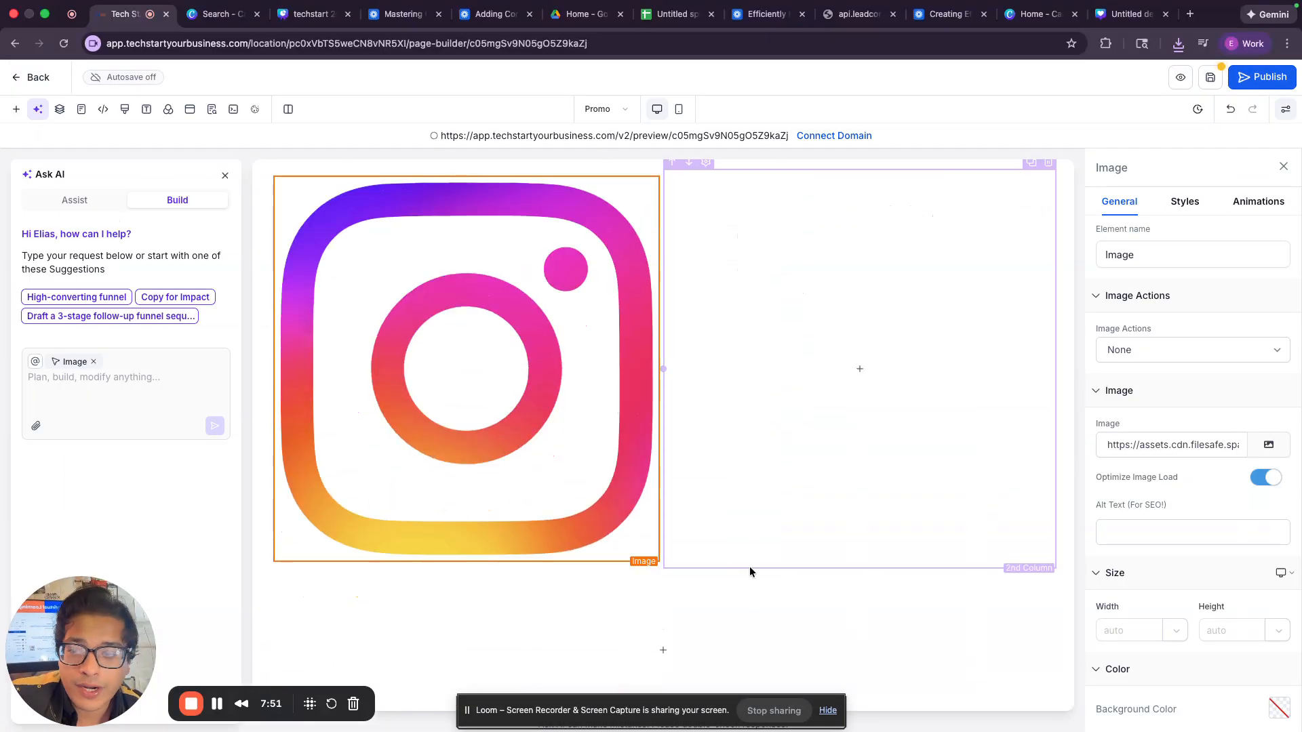
Step: Set the Instagram image width to 75 px and drag a duplicate into the 2nd column
left_click(1154, 625)
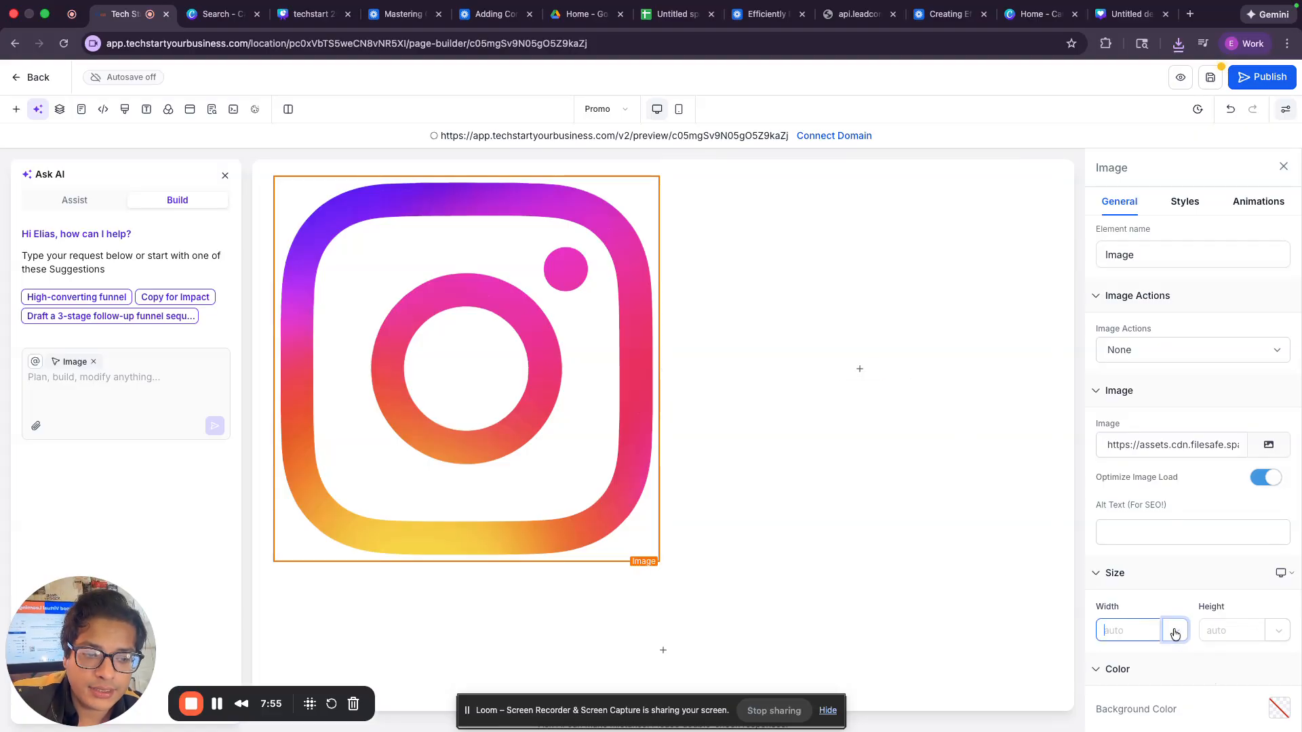
type("150")
left_click(1202, 627)
left_click(1102, 628)
double_click(1102, 628)
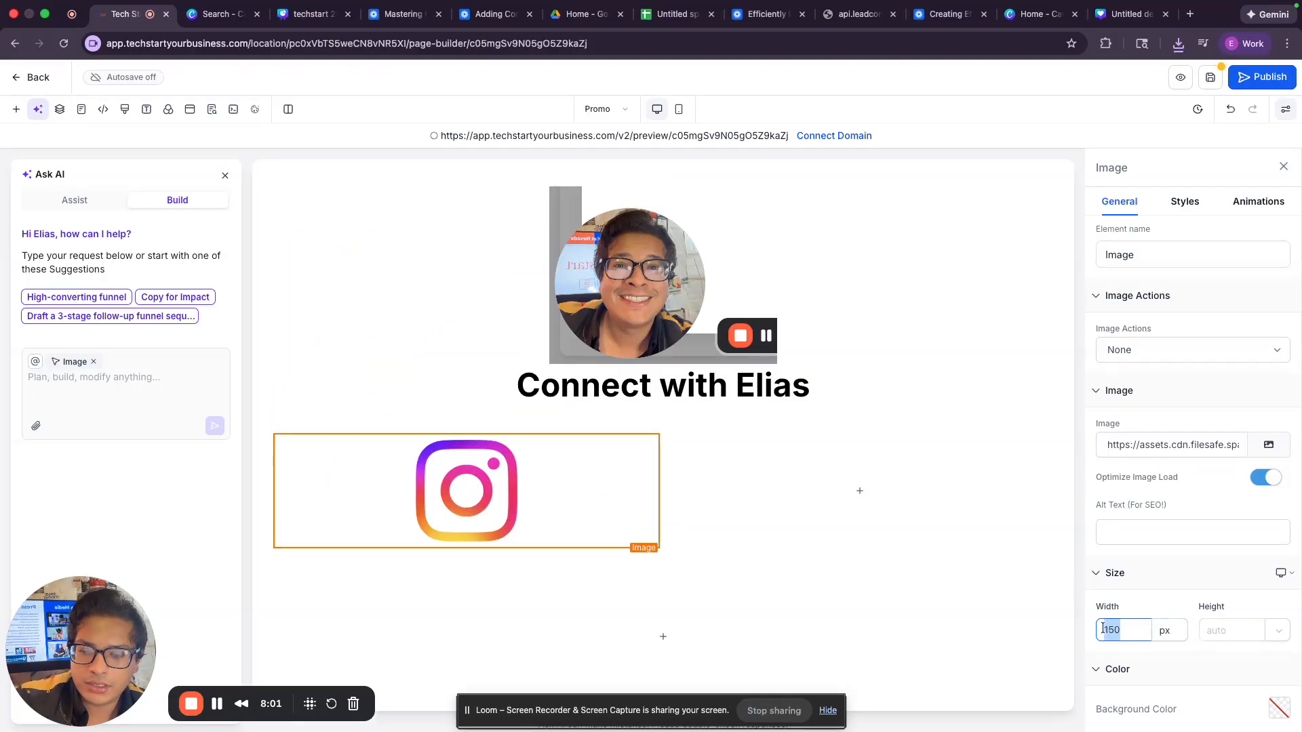
type("75")
key("Tab")
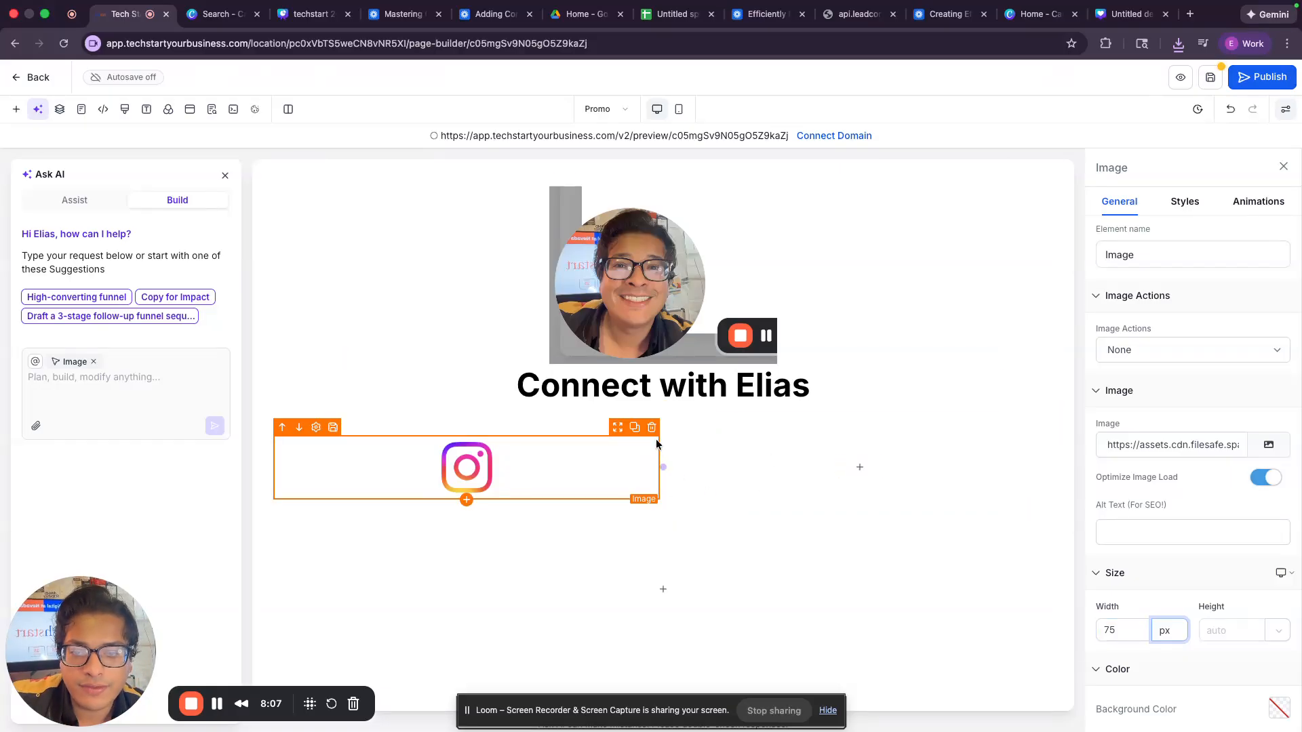
left_click(635, 428)
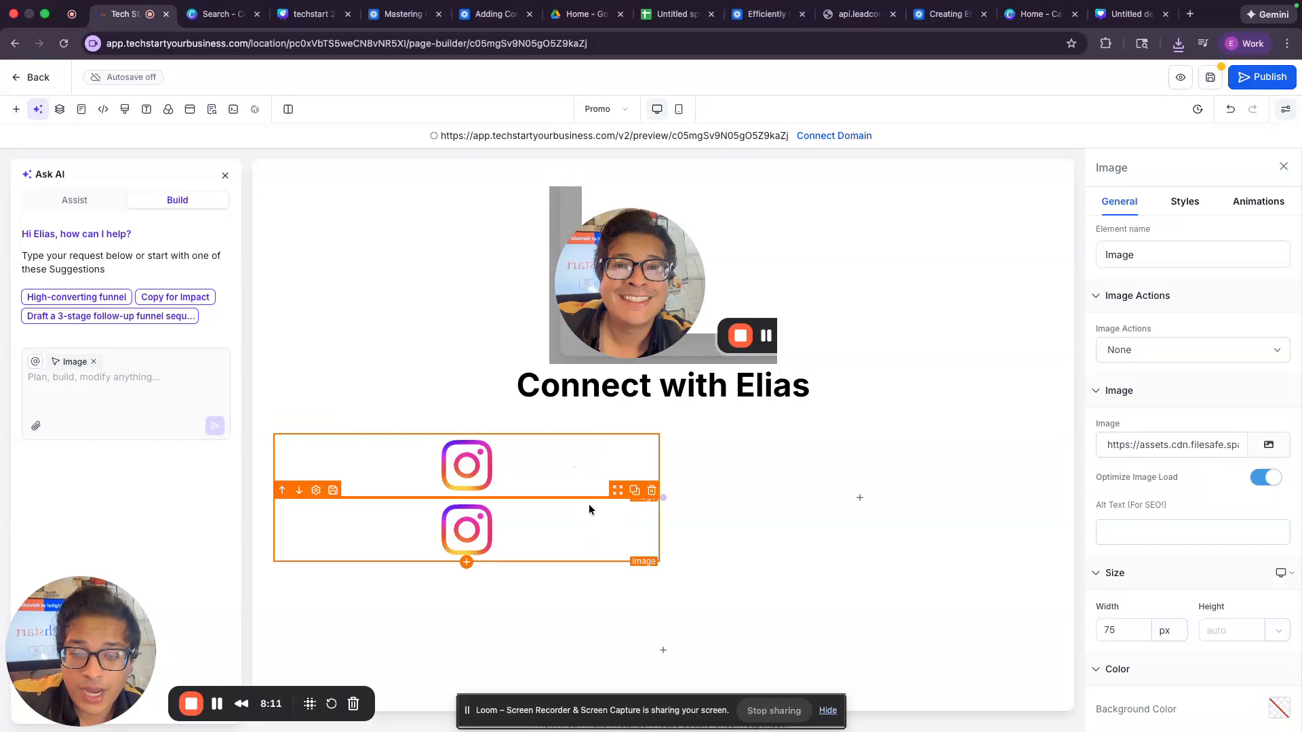
left_click_drag(619, 498, 805, 471)
Step: Swap the copied icon's image to 2.png, the TikTok logo
left_click(1268, 445)
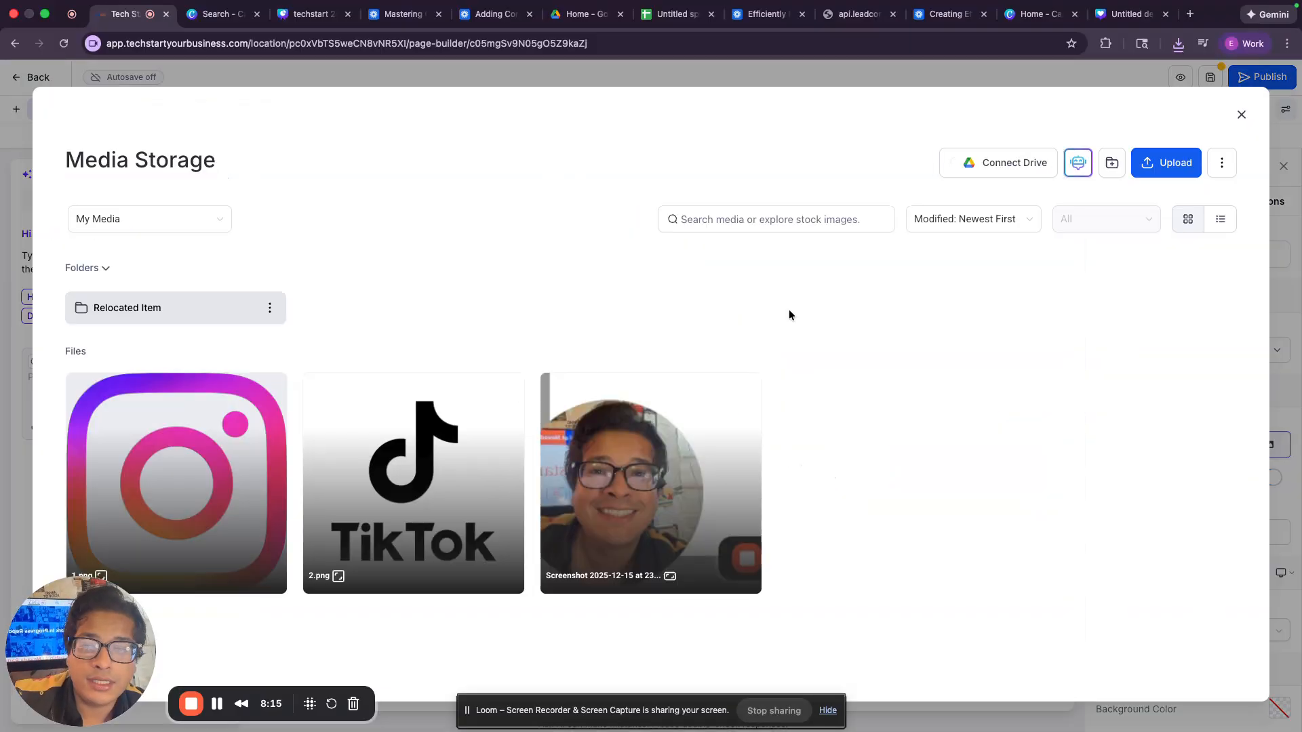
double_click(522, 436)
left_click(788, 533)
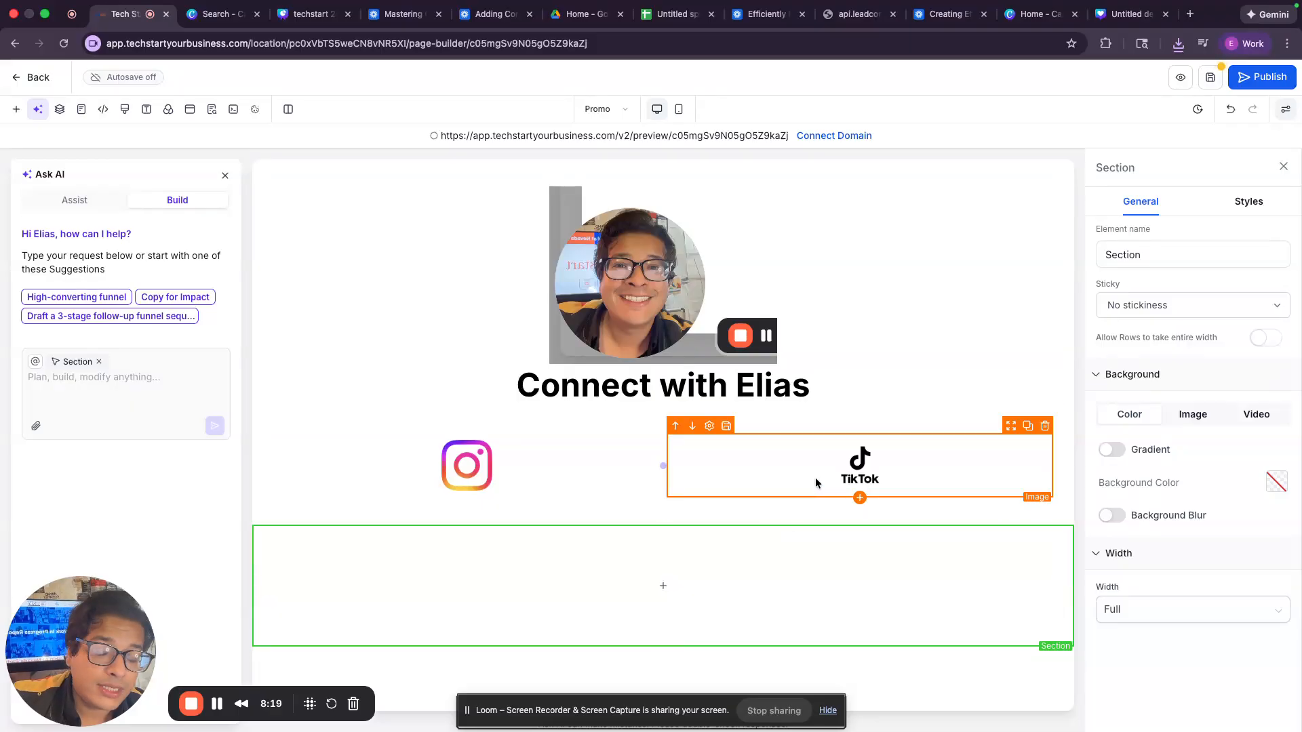
Step: Set the Instagram icon's Image Action to Go to website Url
left_click(499, 481)
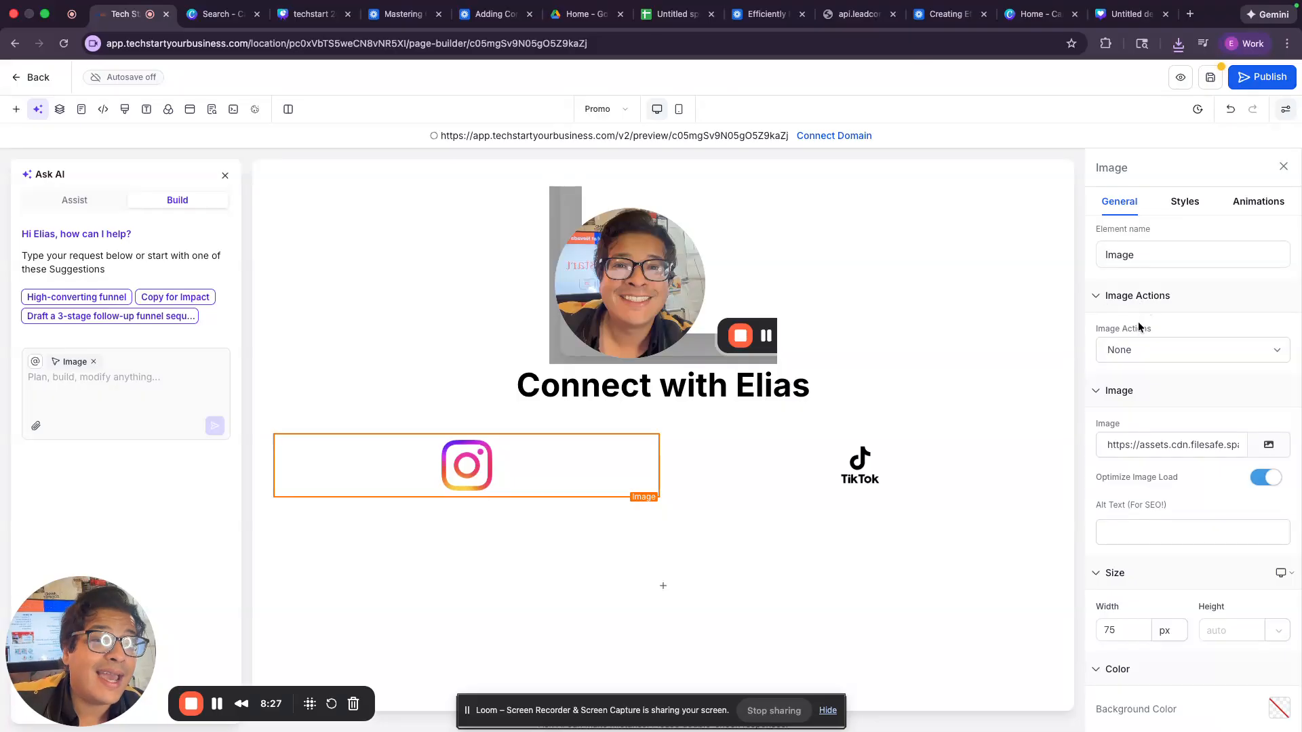
left_click(1146, 349)
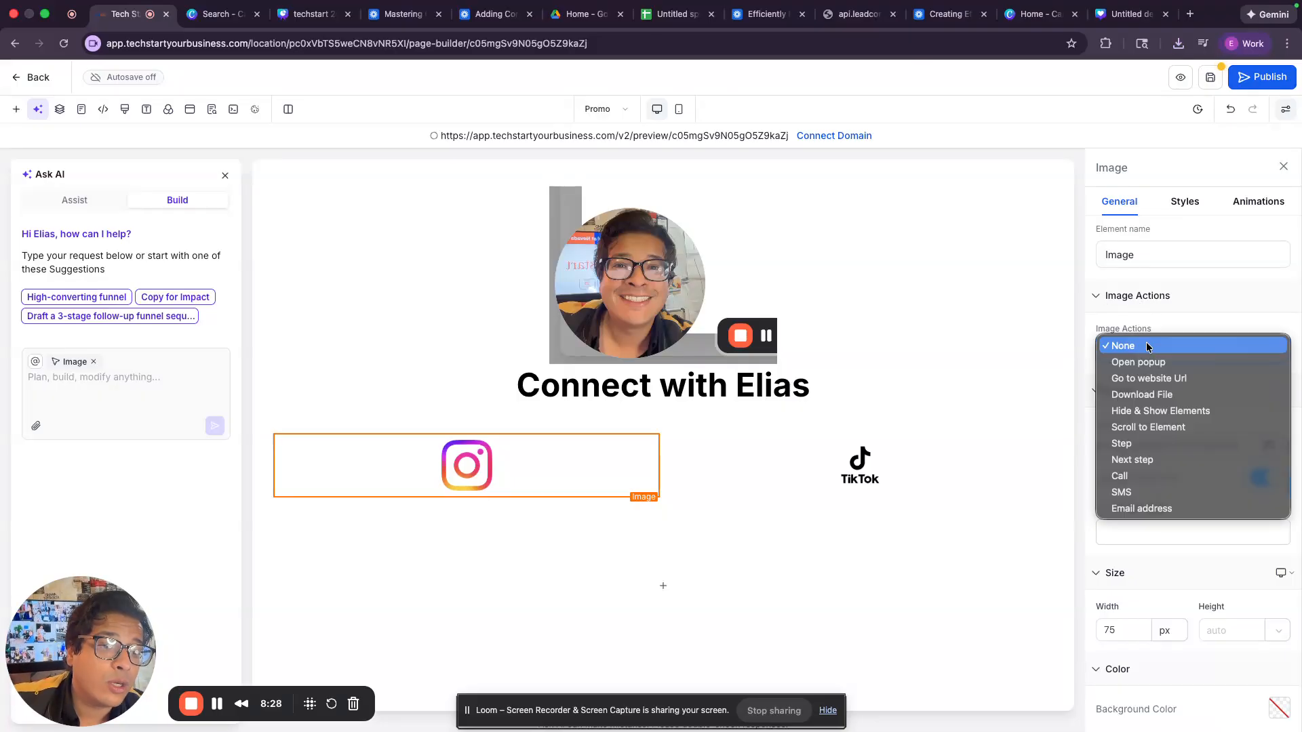
left_click(1154, 380)
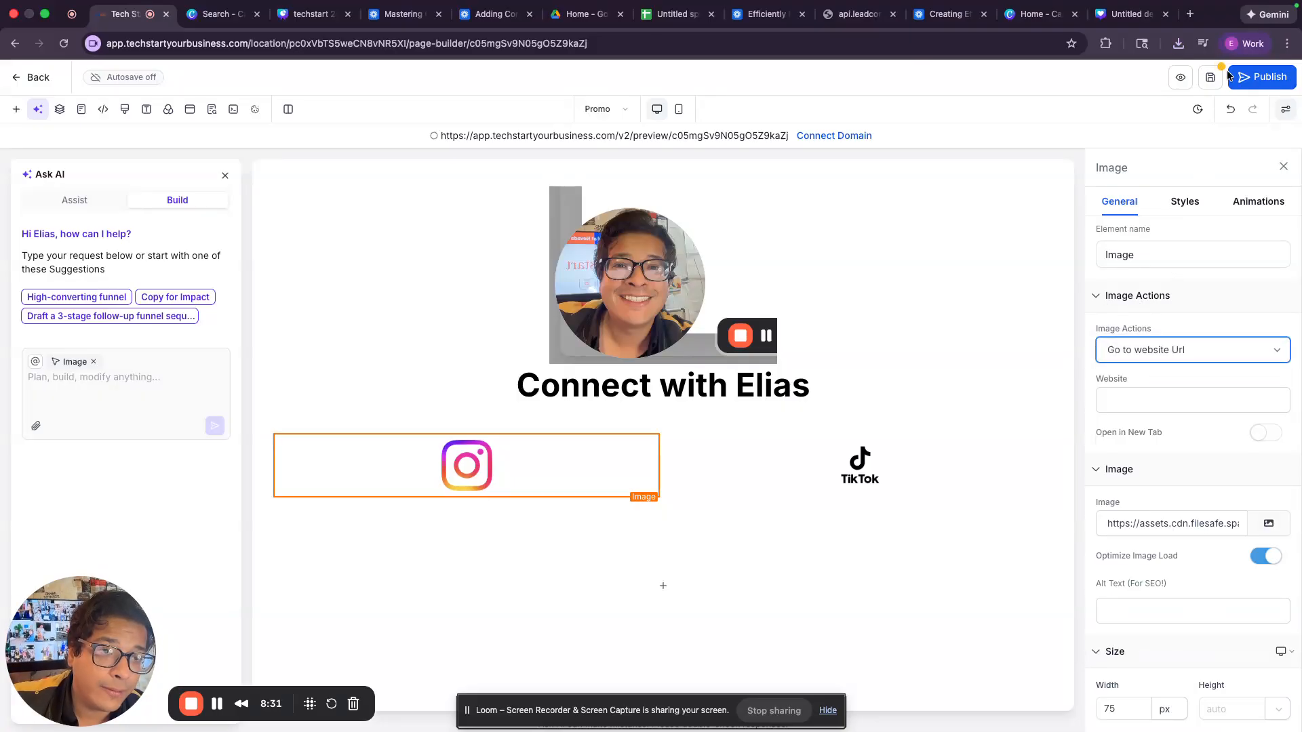
left_click(1190, 15)
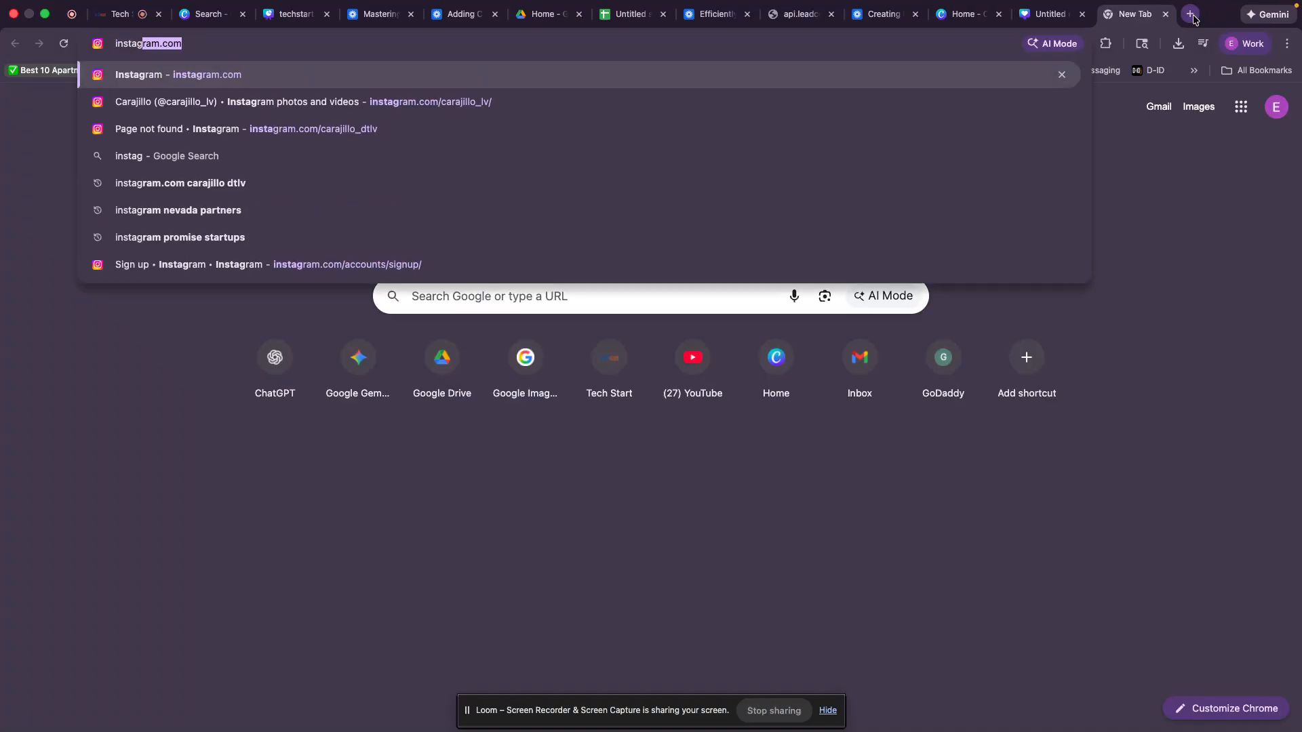
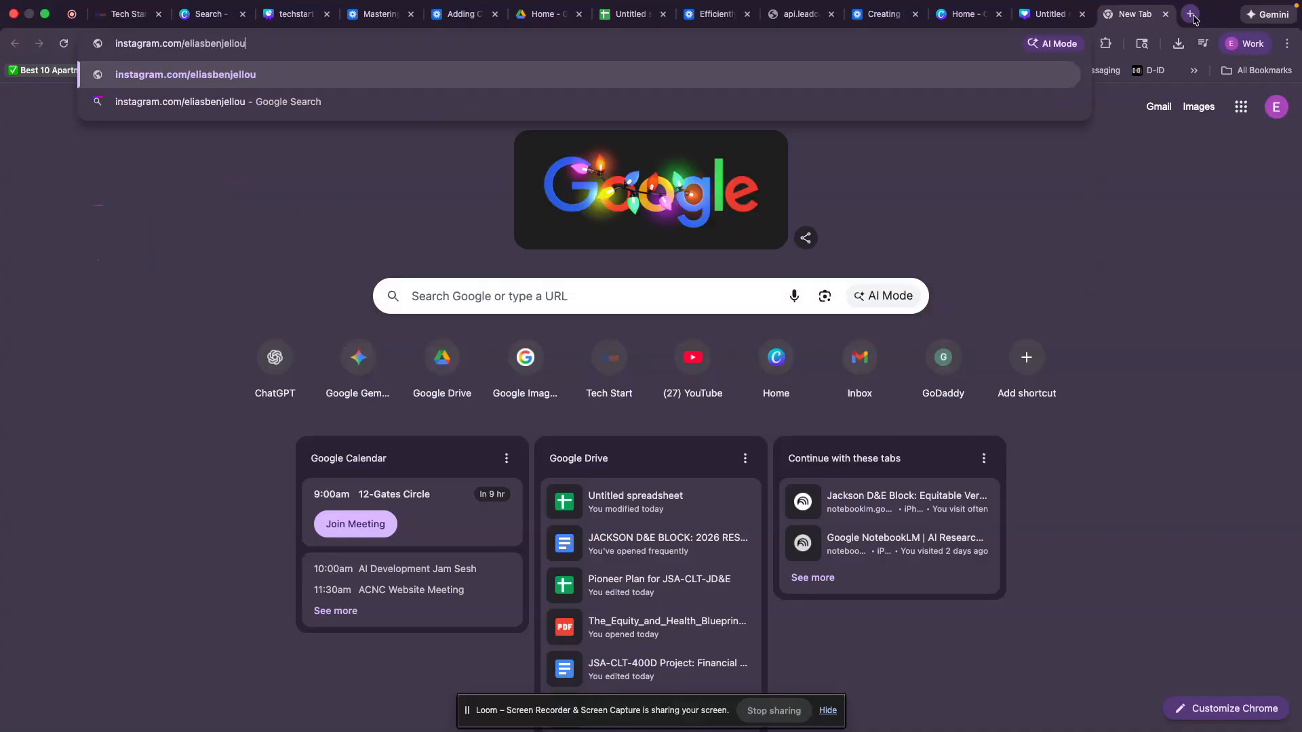
Step: Load the Instagram profile page in the new browser tab
key("Return")
Step: Open tiktok.com in the same tab
left_click(1028, 47)
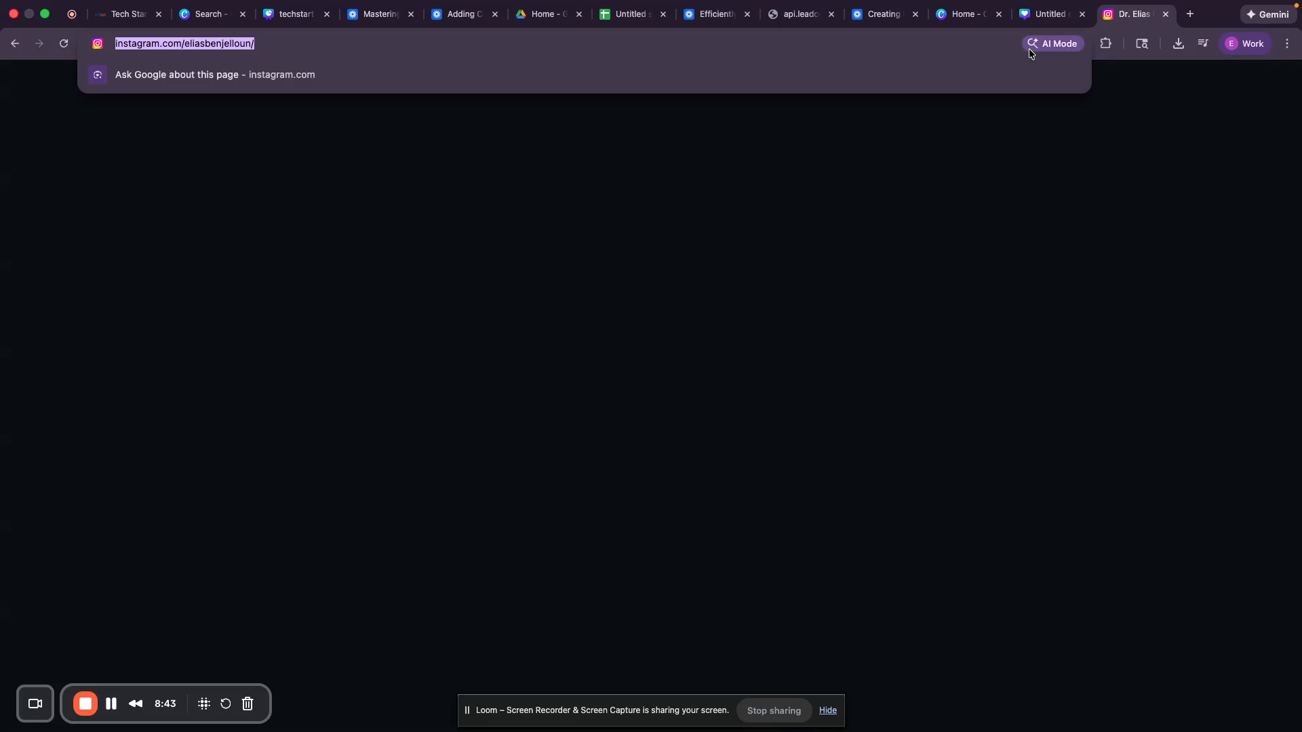
type("tiktok.com")
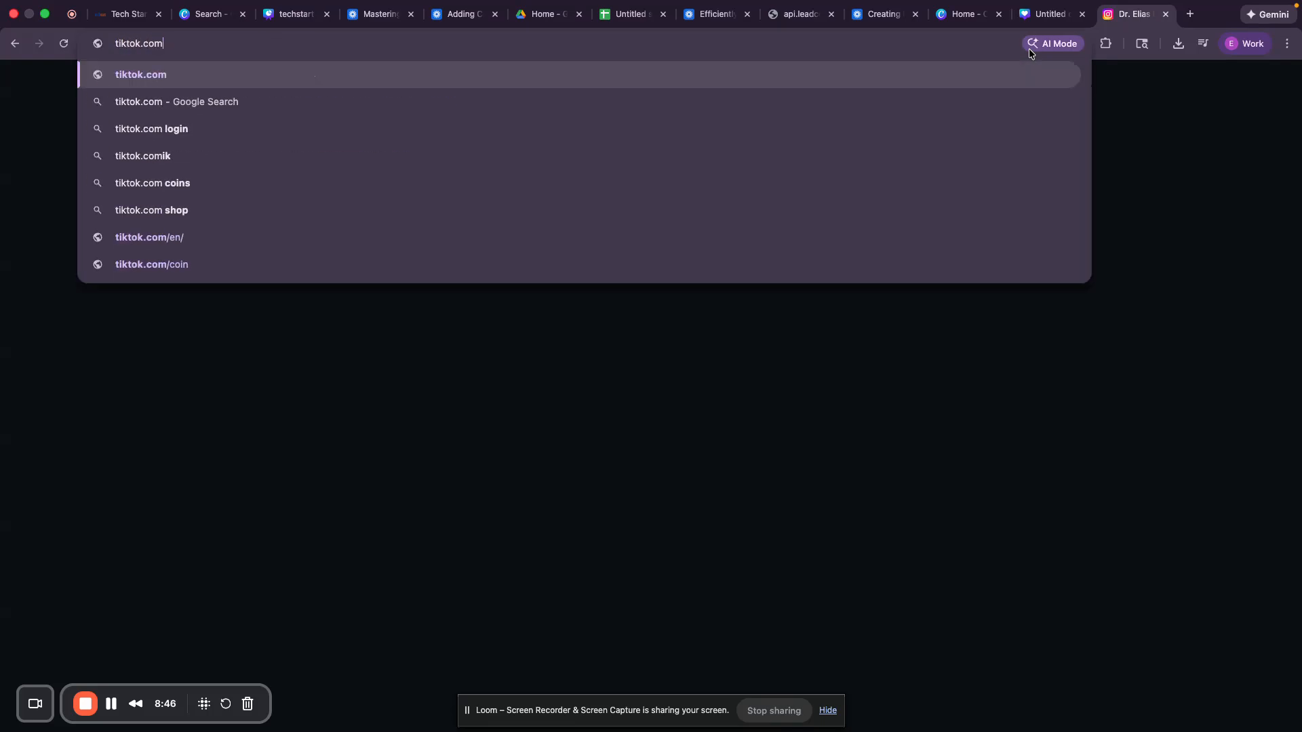
key("Return")
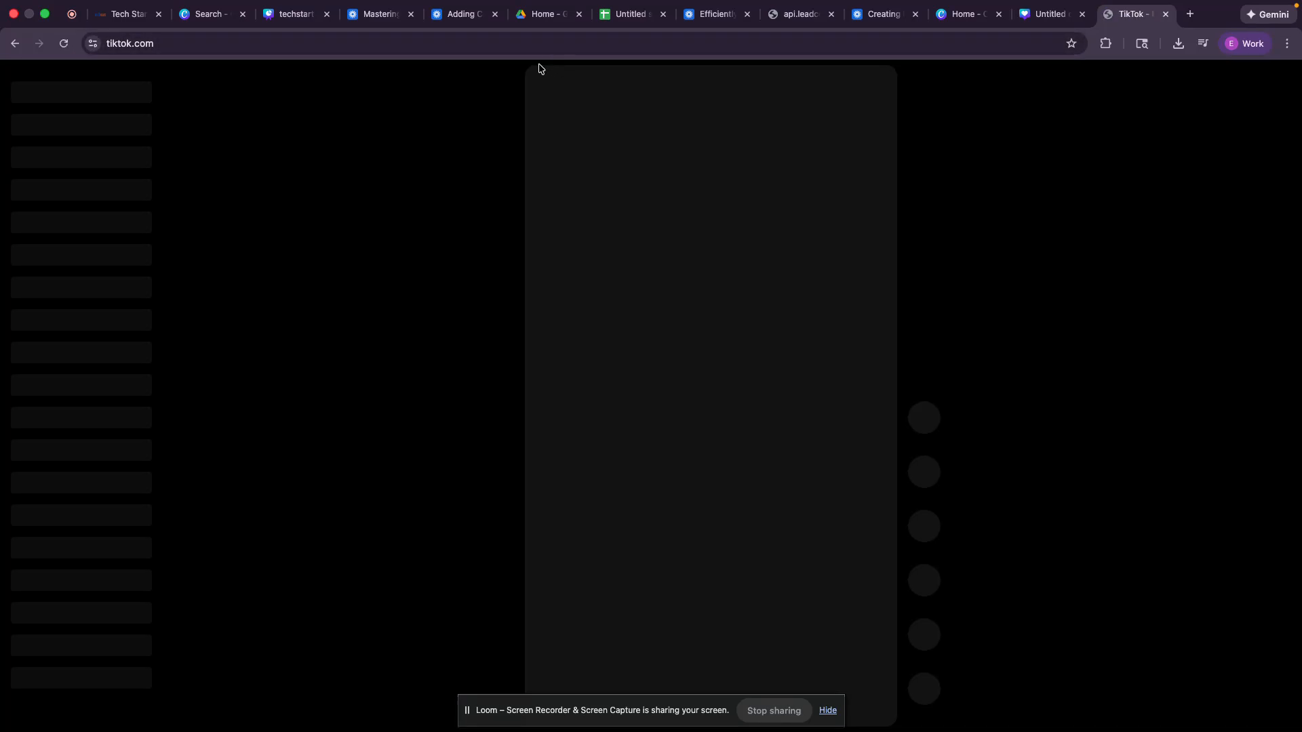
Step: Paste the Instagram profile address into the Instagram icon's Website field
left_click(126, 15)
left_click(1144, 400)
key("ctrl+v")
left_click(1178, 400)
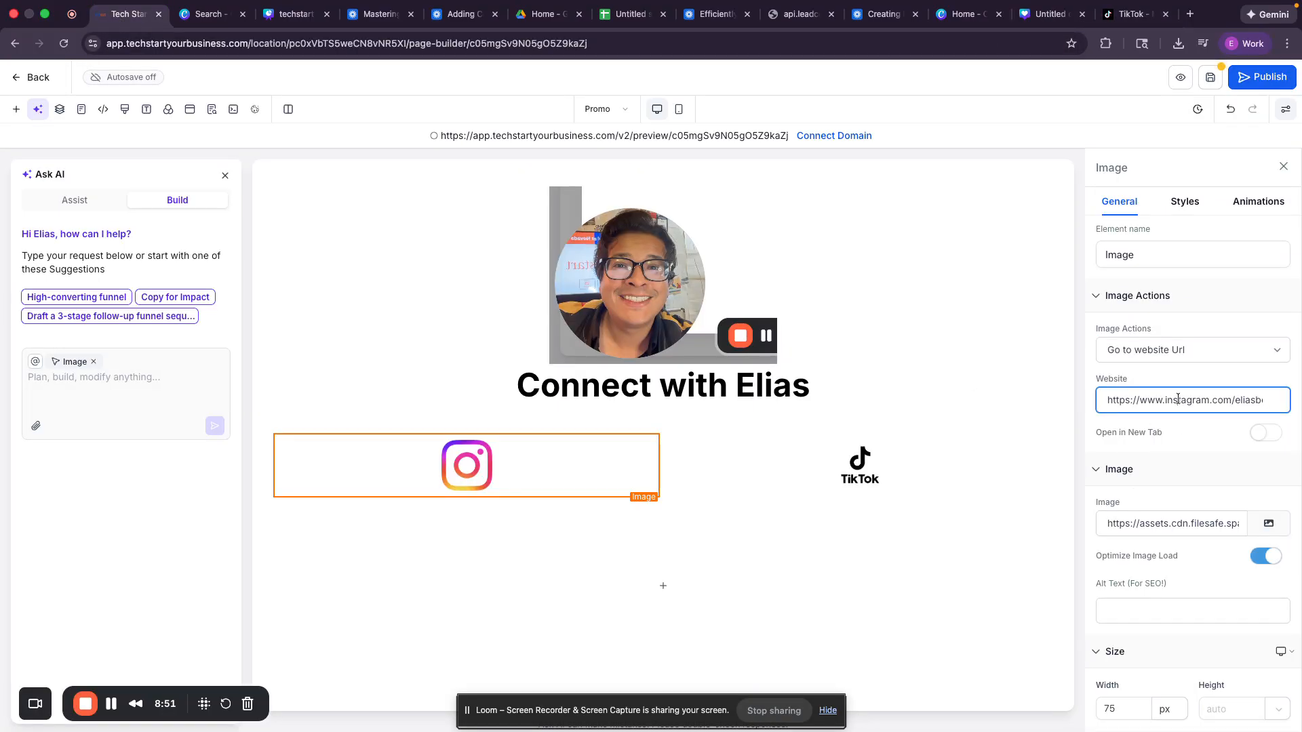
Step: Enable Open in New Tab for the Instagram link and copy the TikTok site address
left_click(1263, 435)
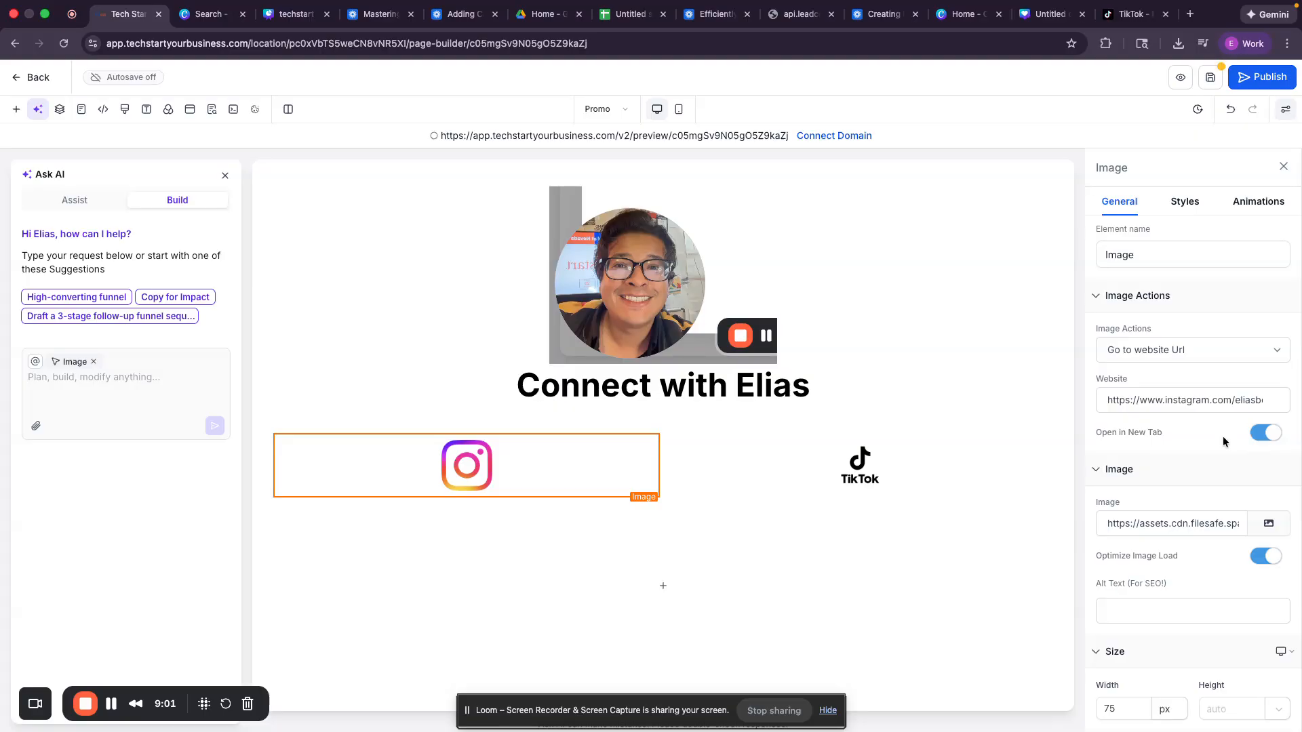
left_click(904, 474)
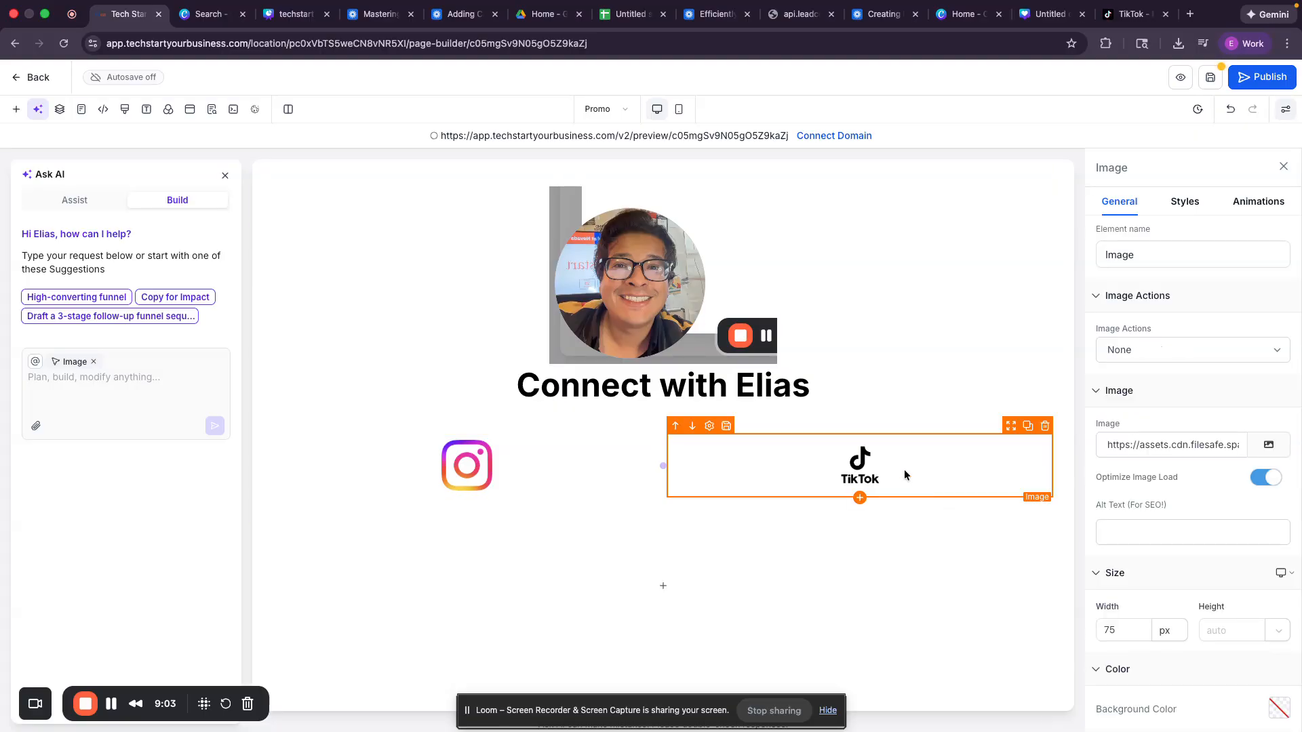
left_click(1121, 15)
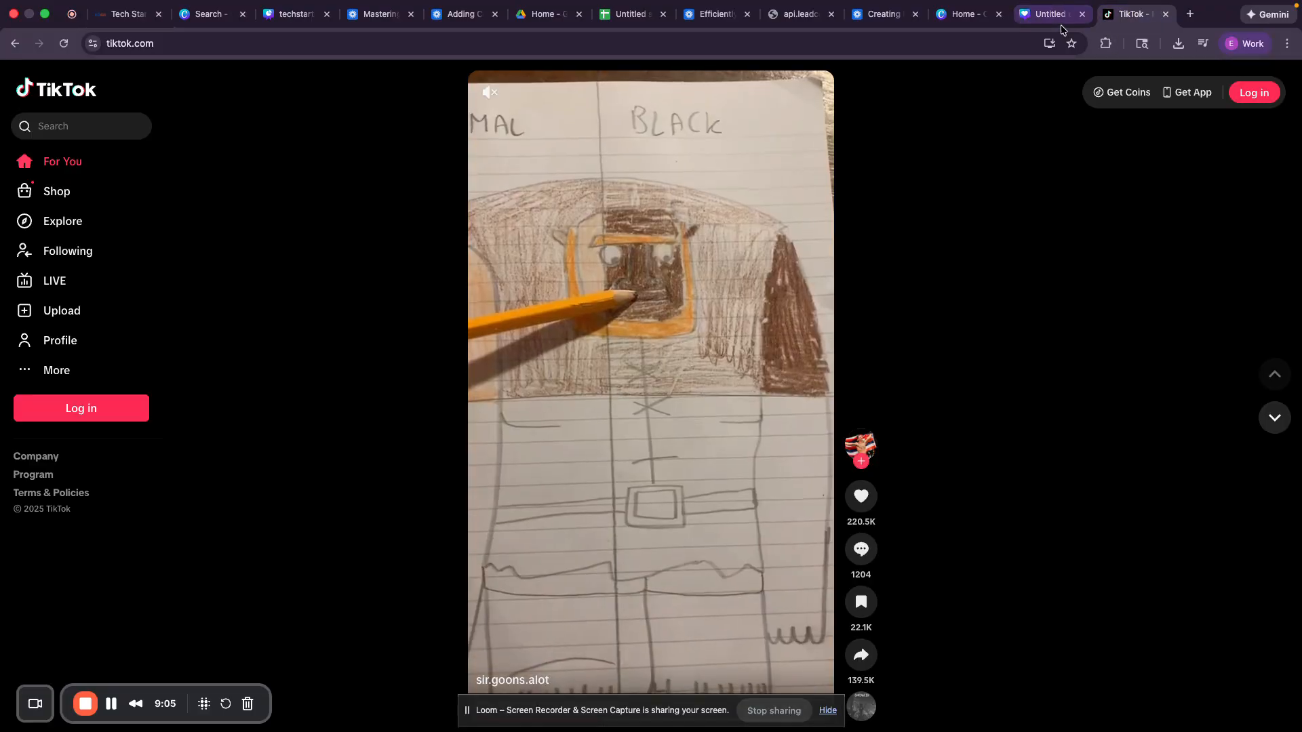
left_click(1028, 45)
key("super+c")
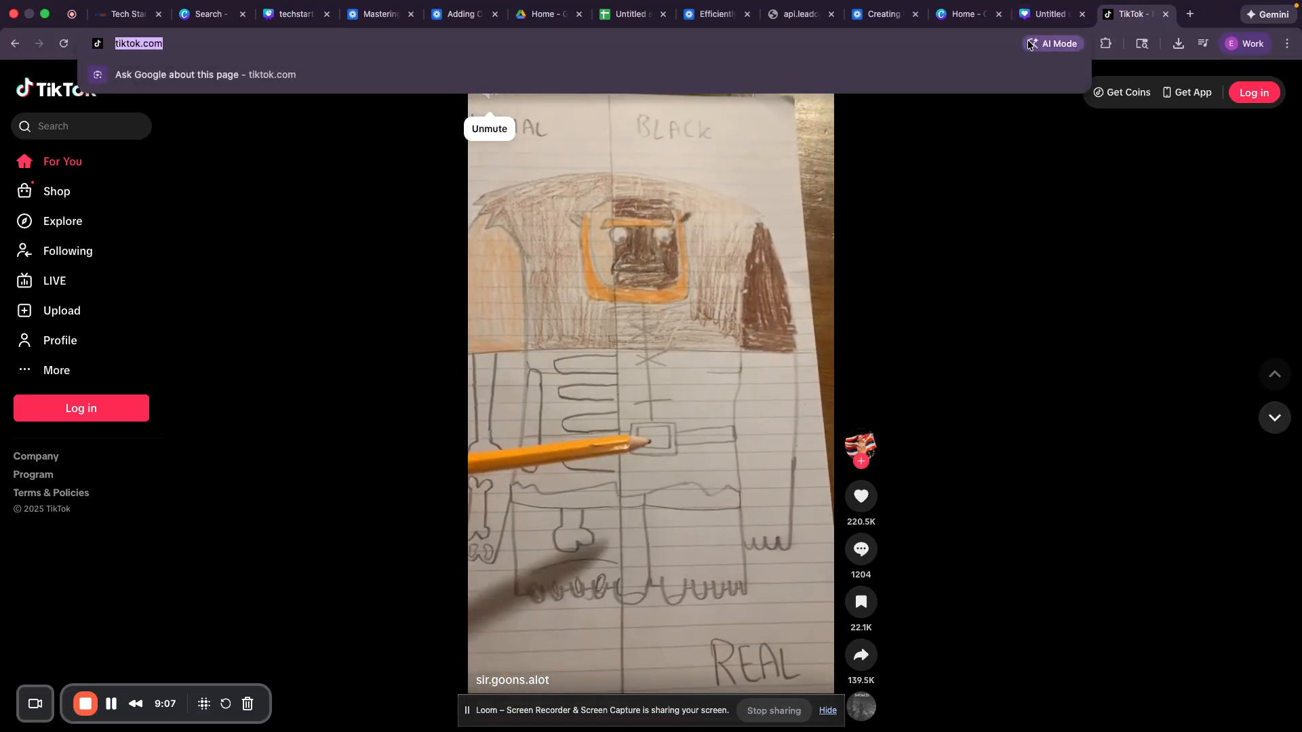
left_click(124, 22)
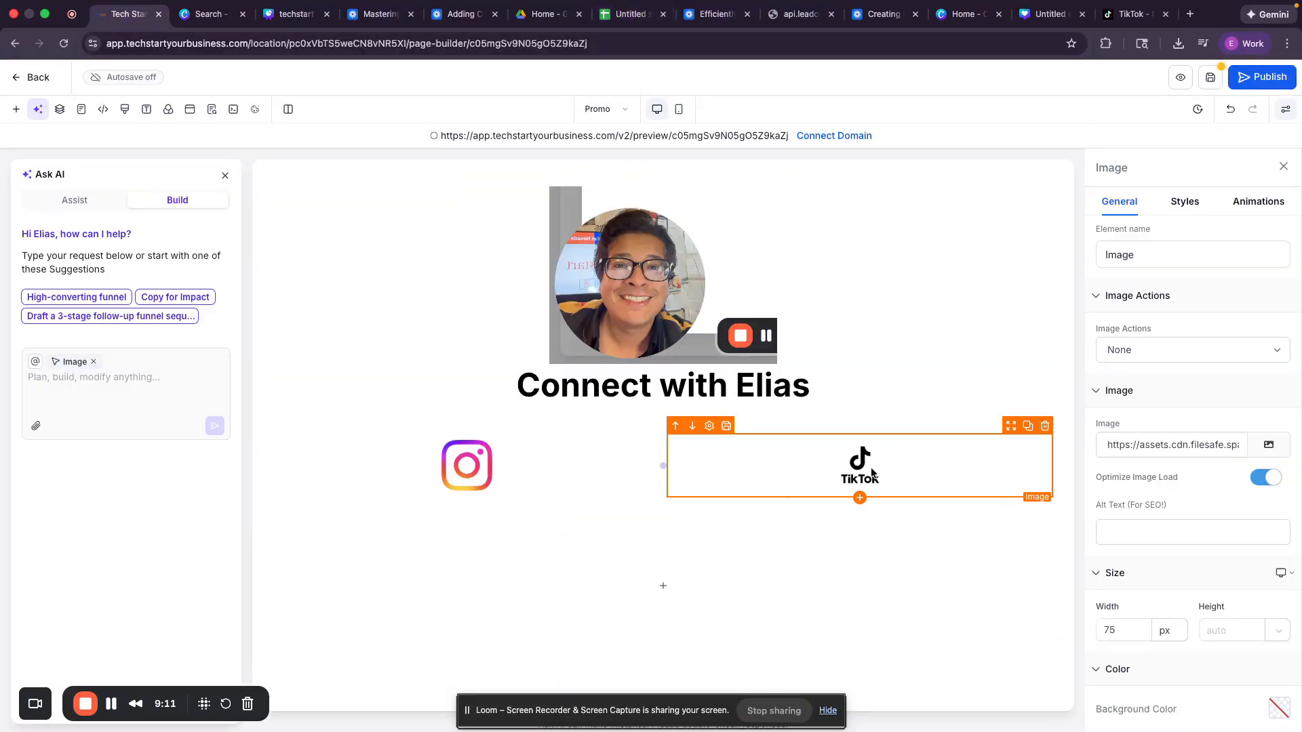
left_click(1120, 355)
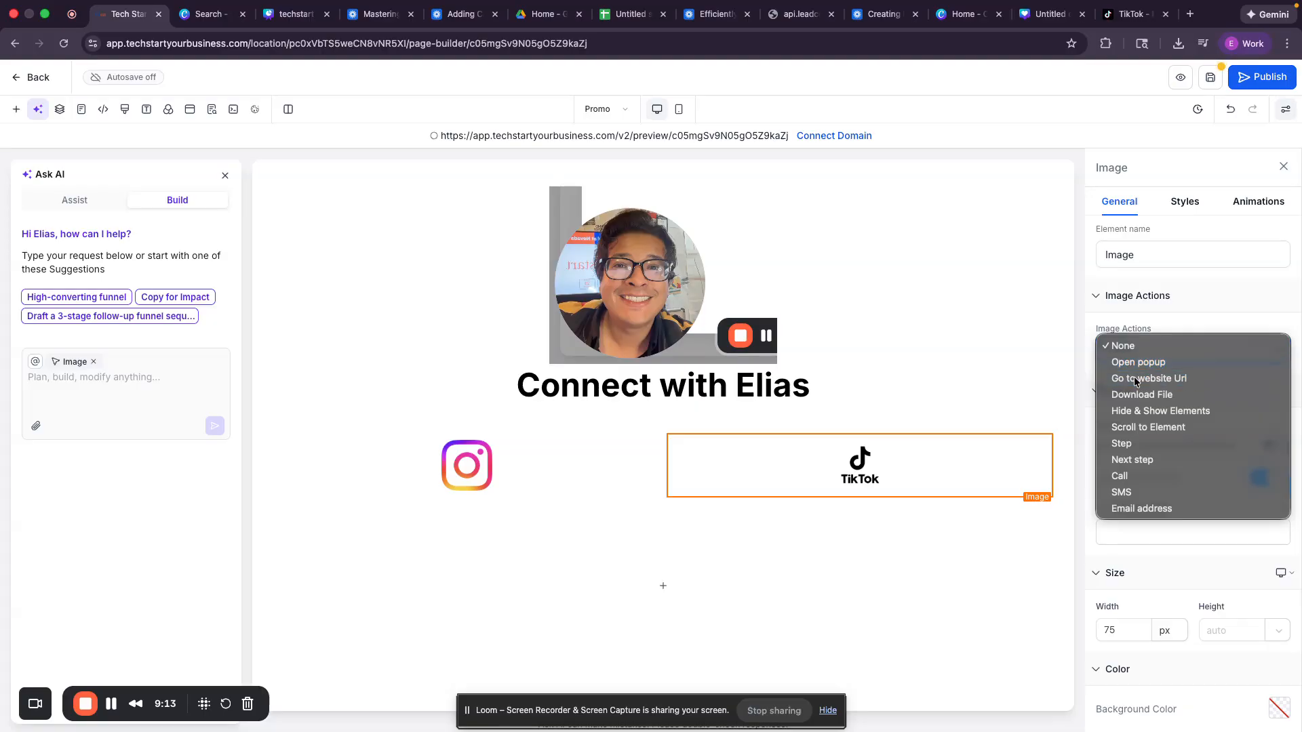
left_click(1134, 381)
left_click(1143, 400)
key("super+v")
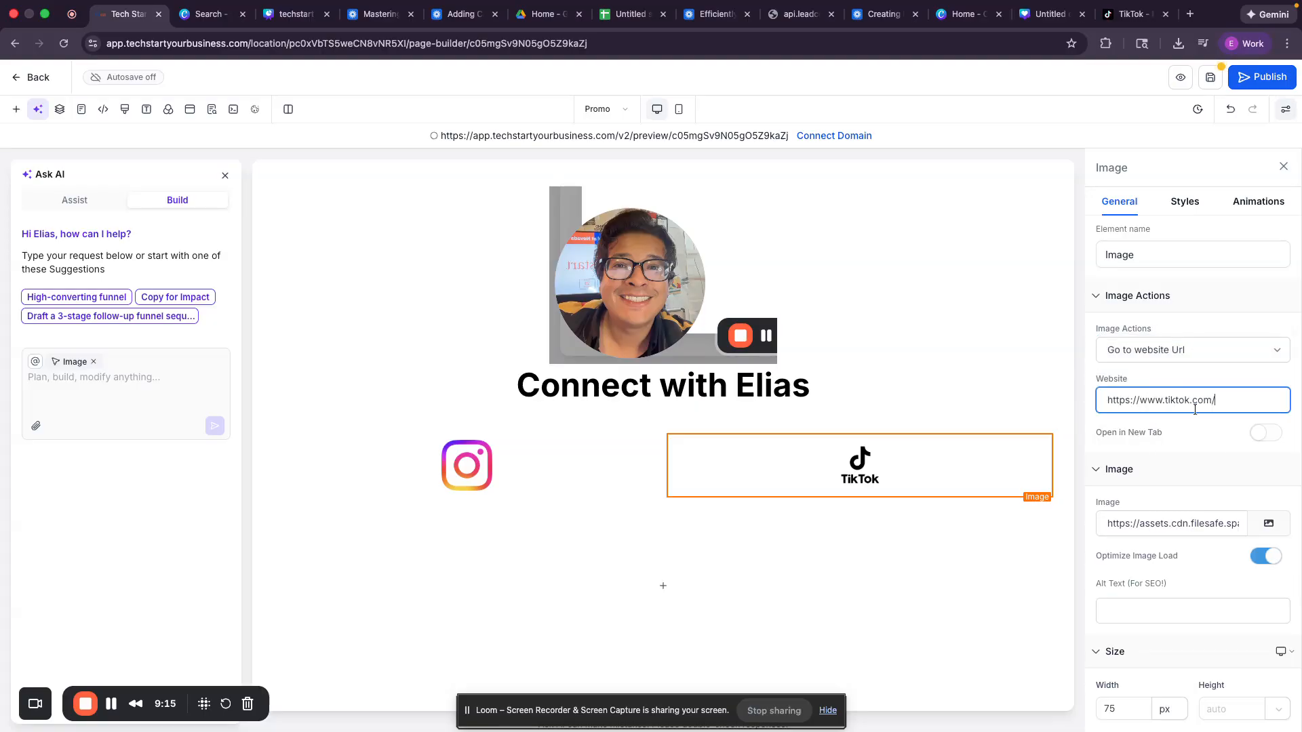
left_click(1257, 437)
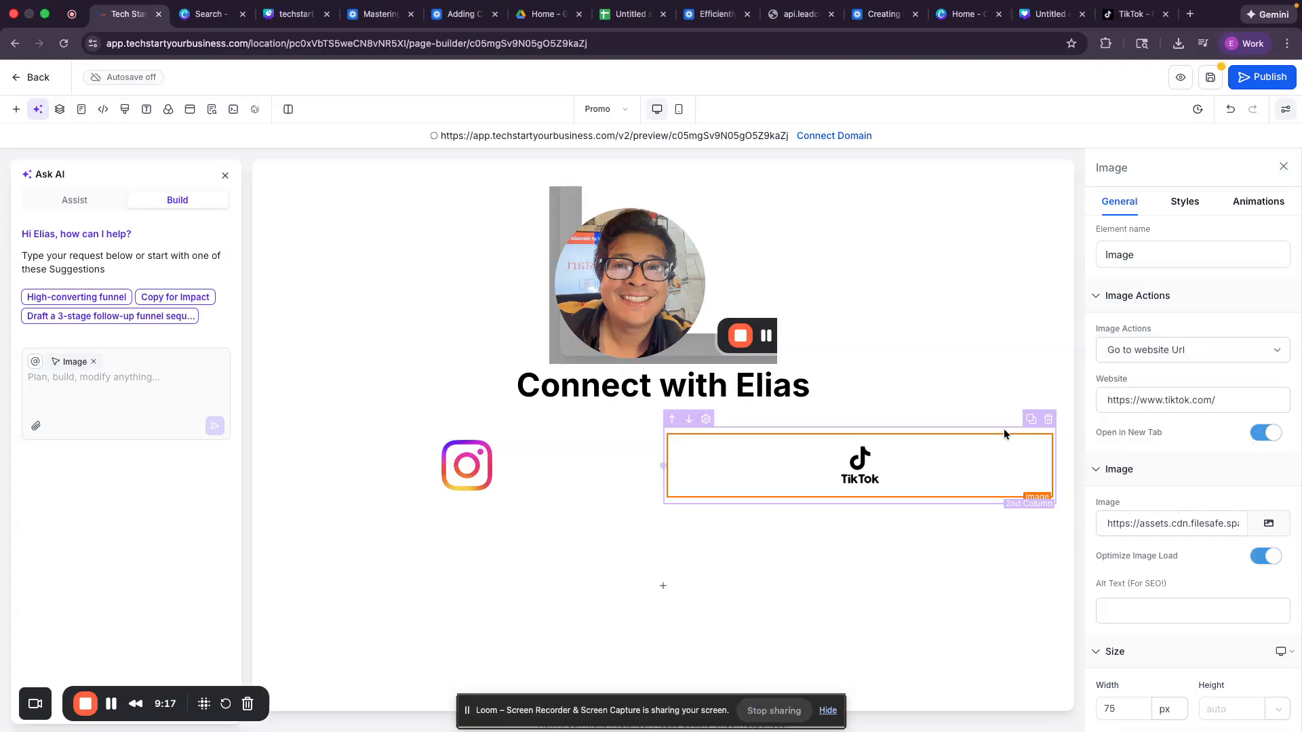
Step: Set the social-icon 2 Column Row's width to 30% and preview the page in Mobile mode
left_click(982, 426)
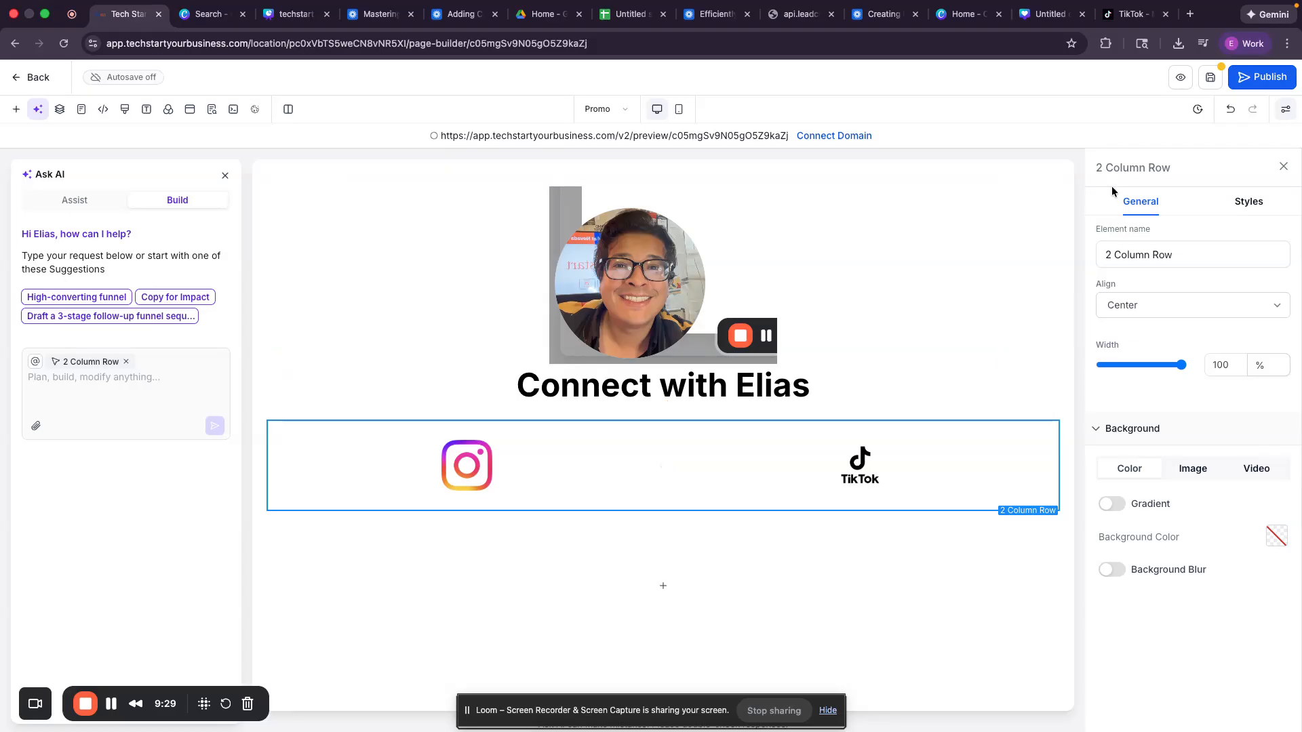
left_click_drag(1181, 365, 1099, 371)
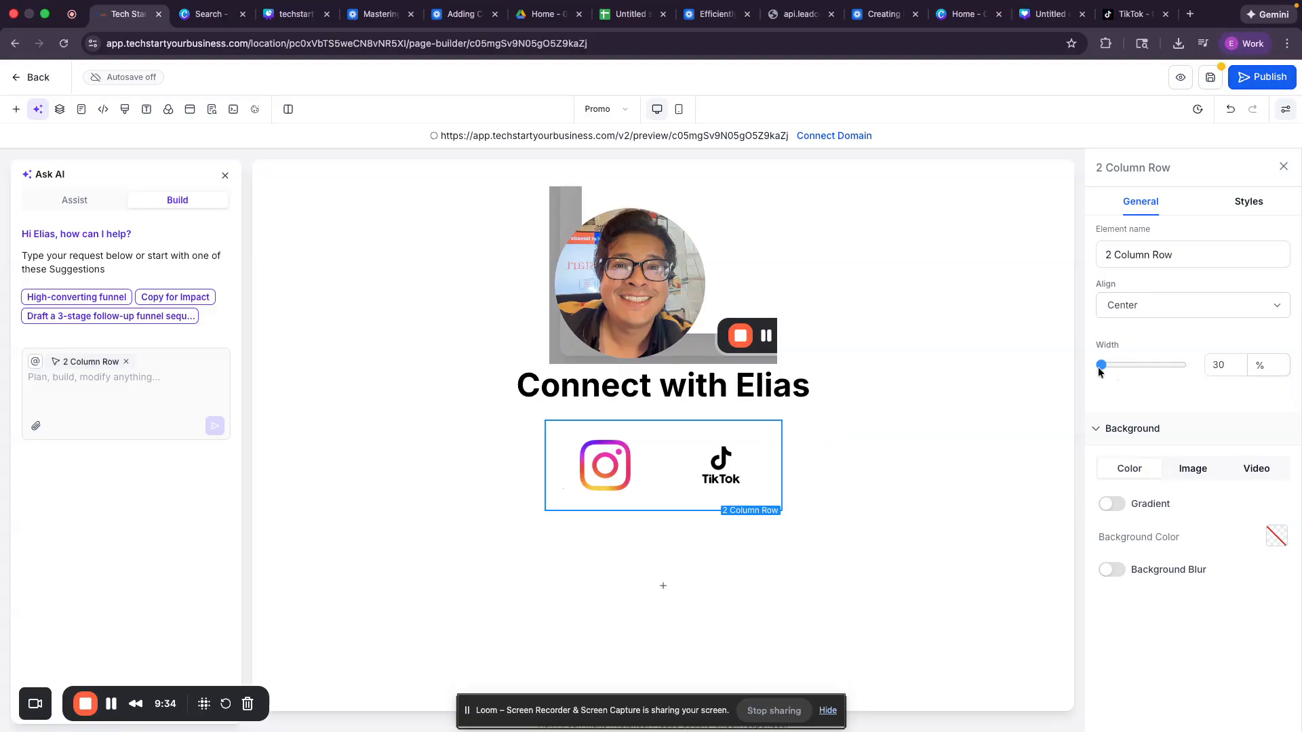
left_click(996, 373)
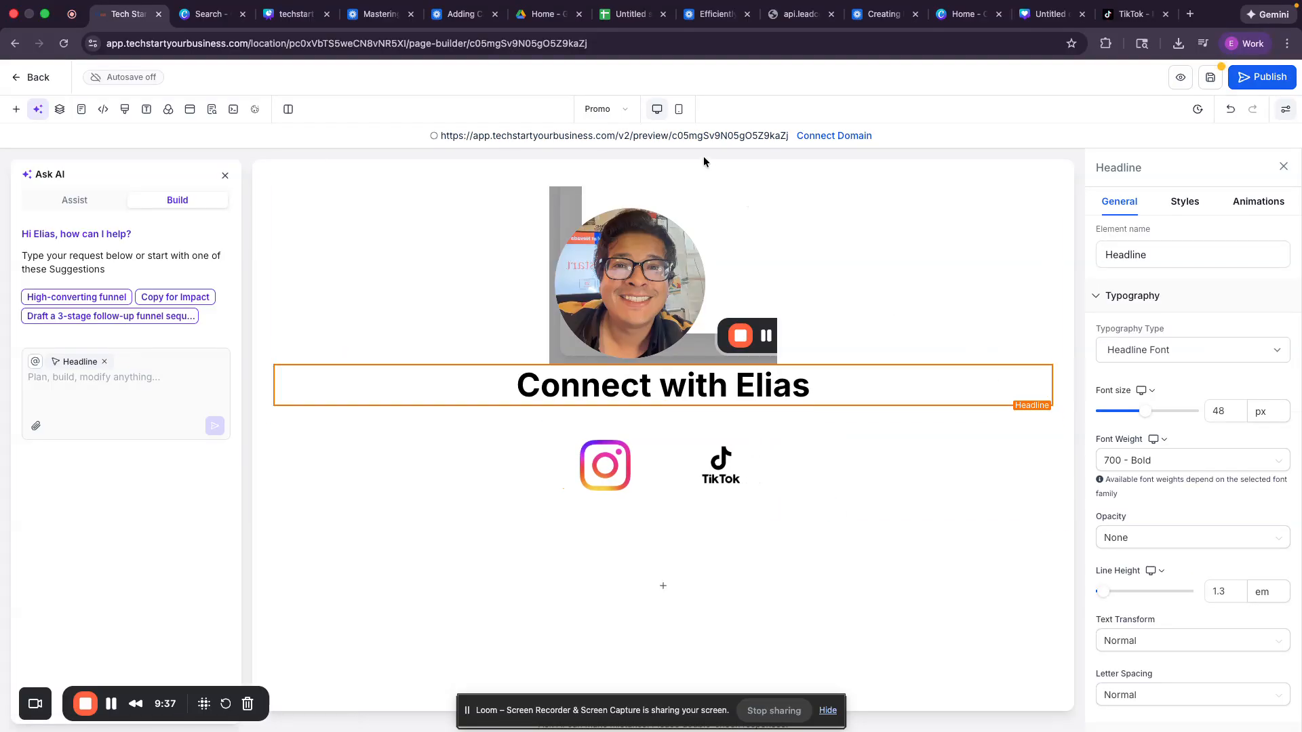
left_click(677, 109)
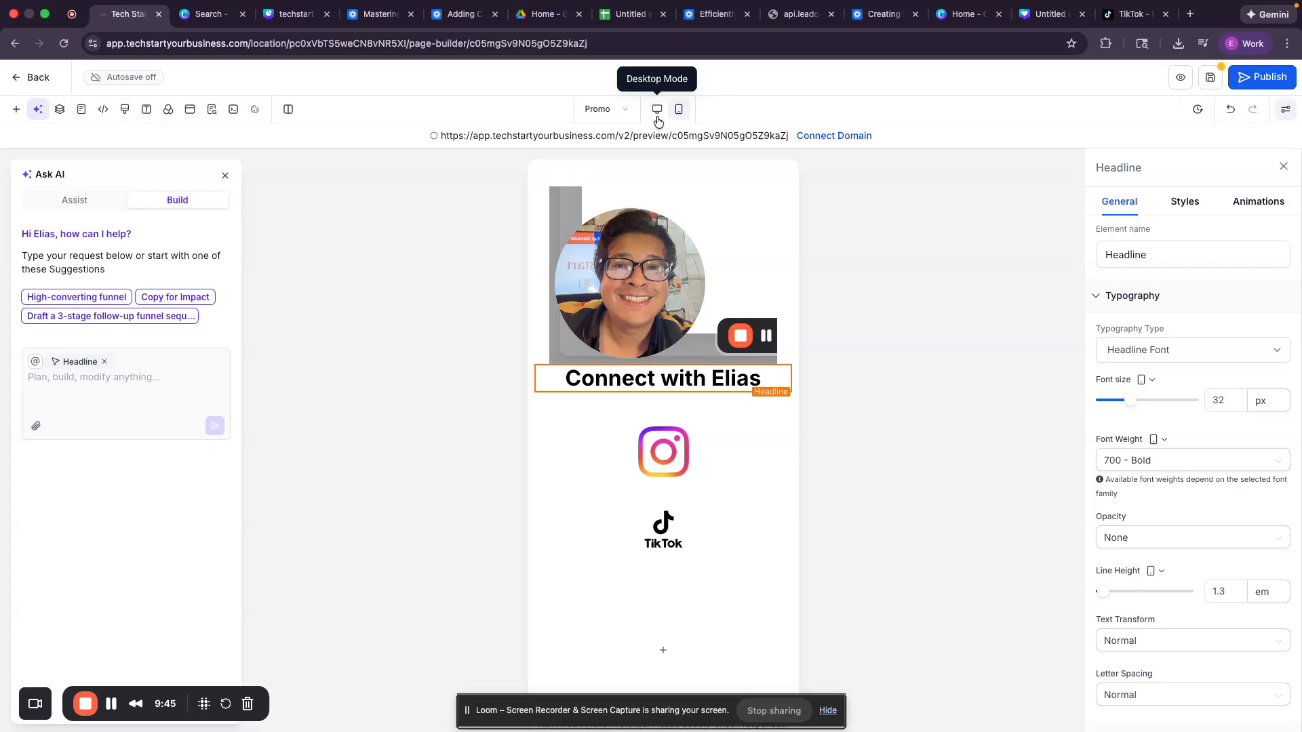
Step: Duplicate the icon row, stack both icons in its first column, and delete the empty second column
left_click(657, 111)
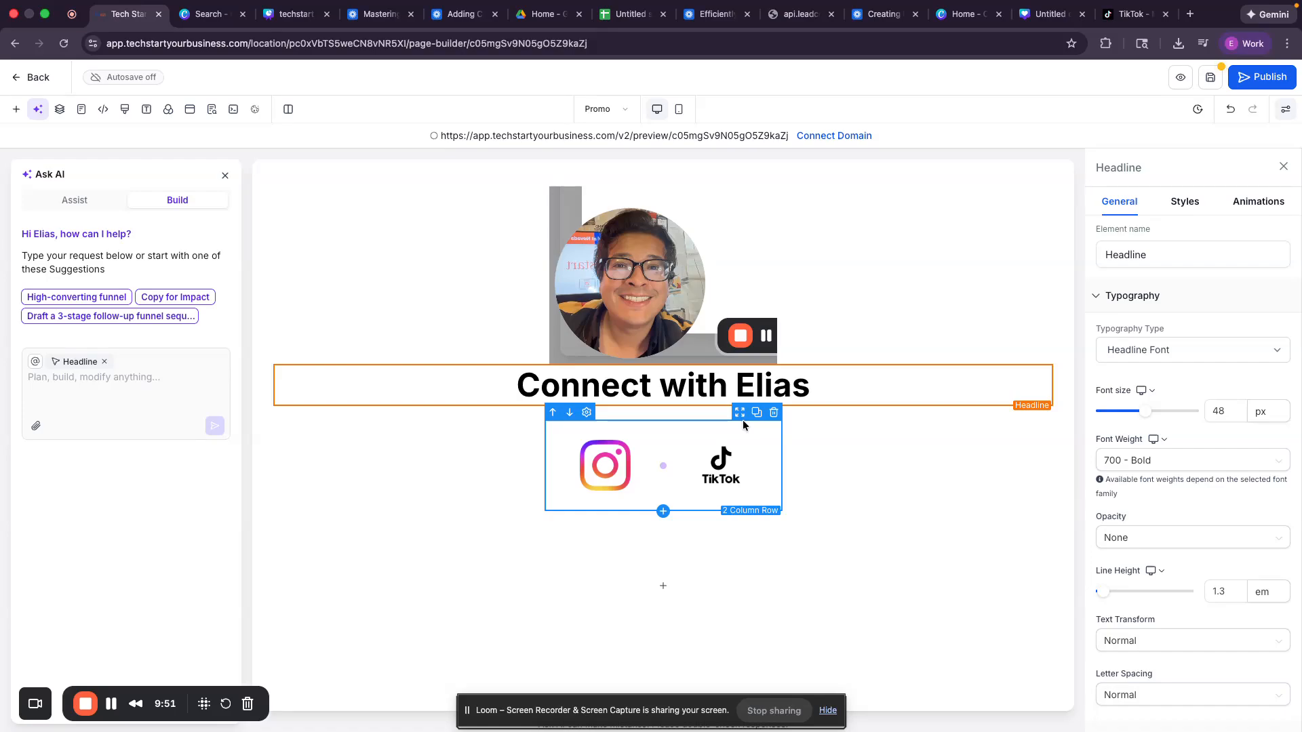
left_click(758, 419)
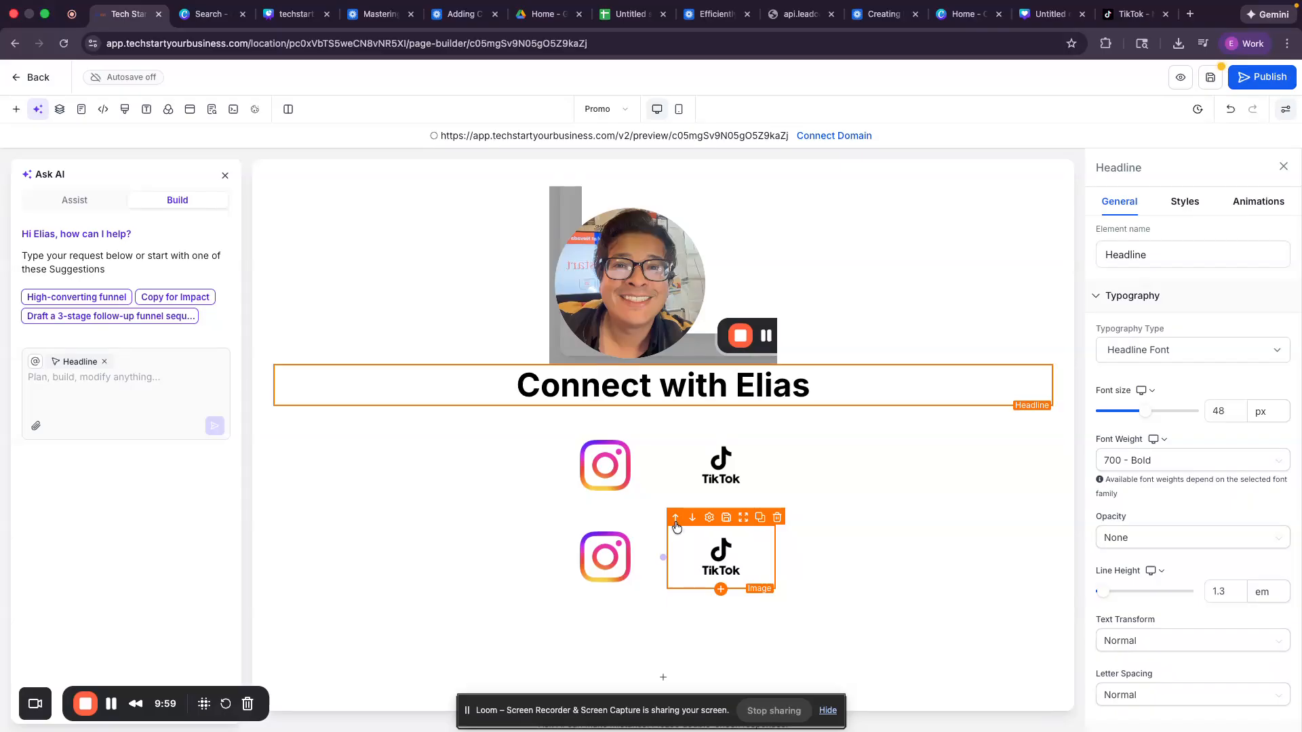
left_click(676, 524)
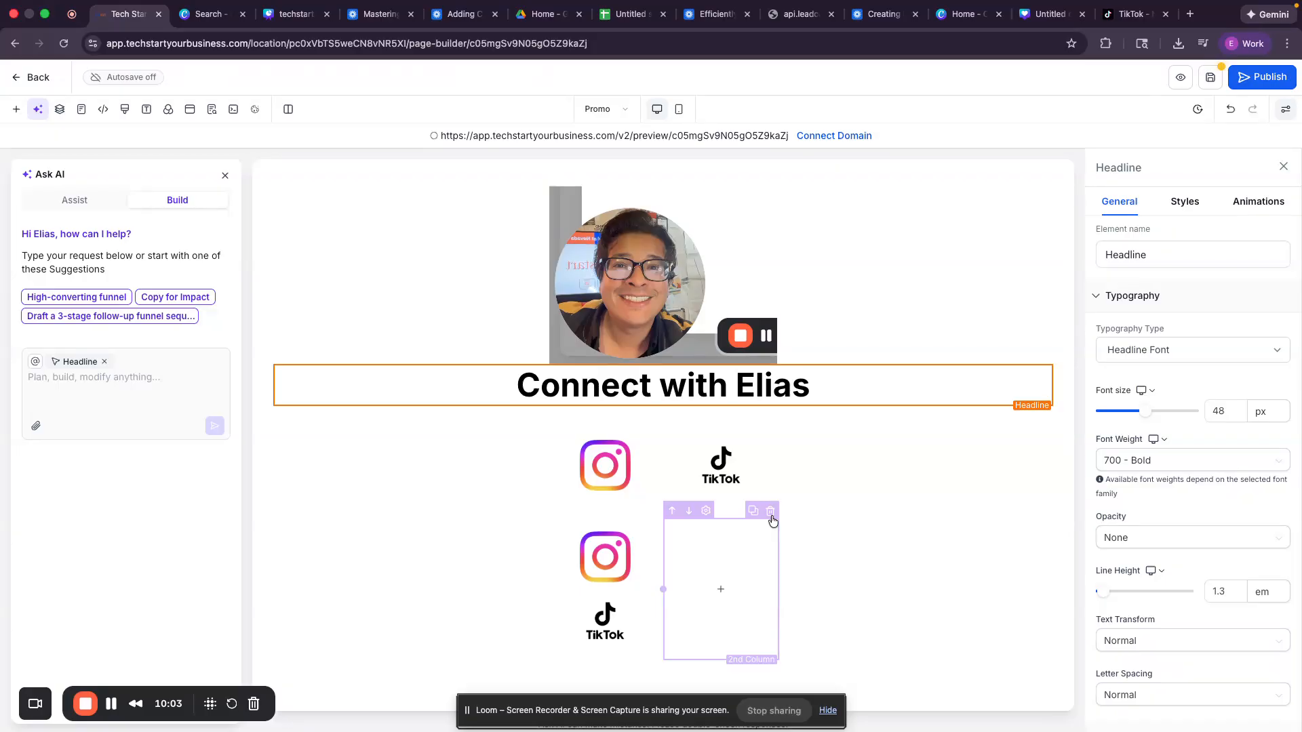
left_click(771, 515)
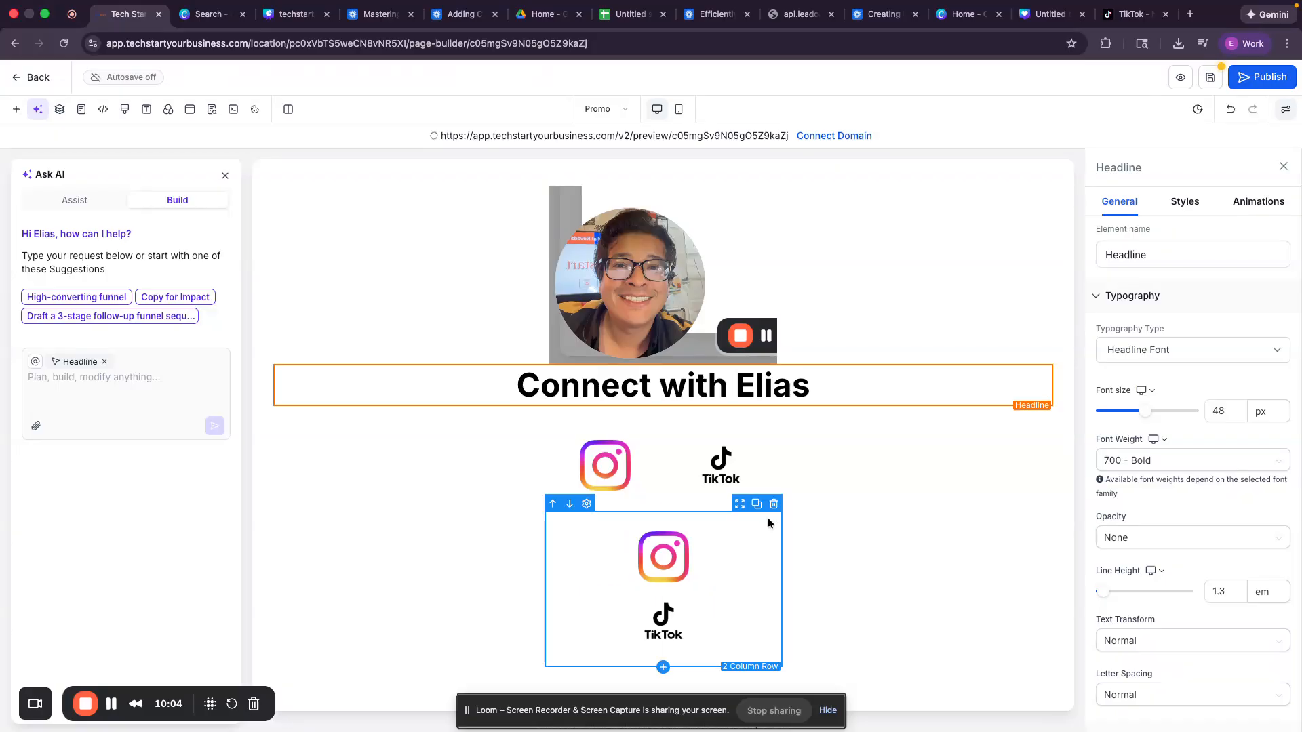
left_click(681, 512)
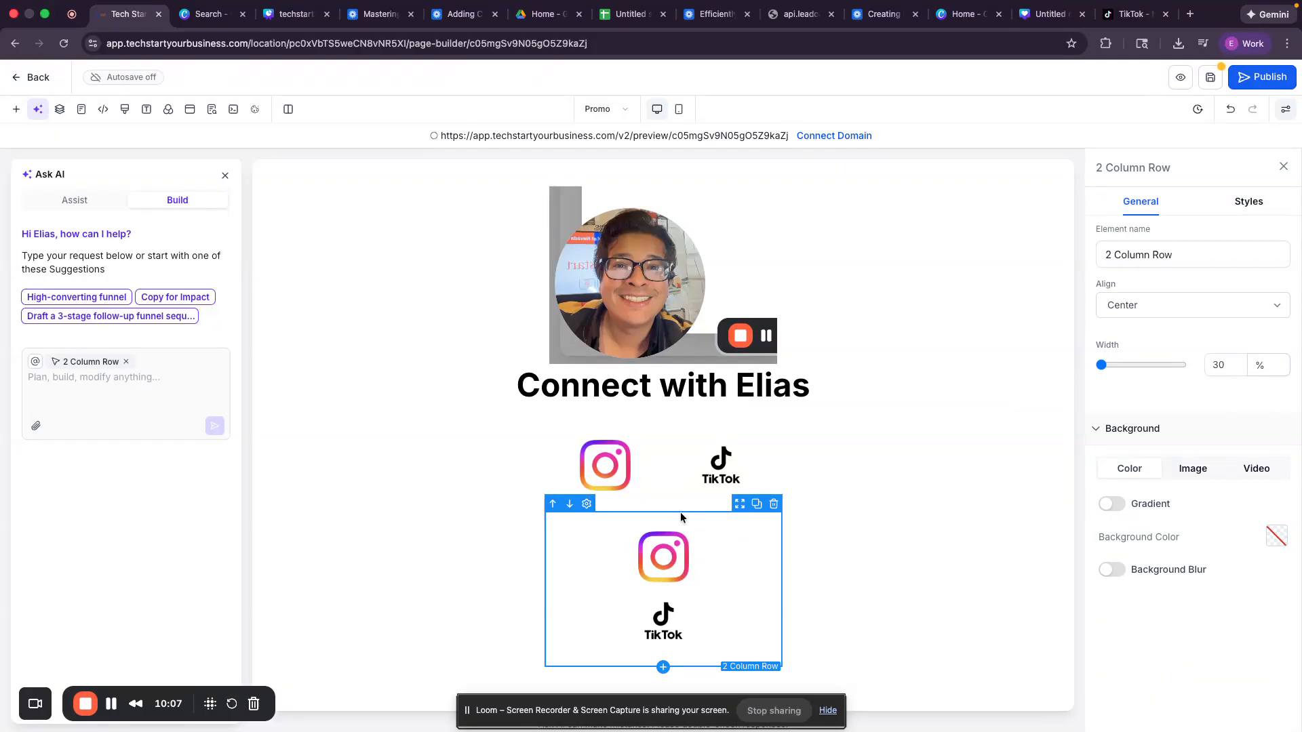
left_click(1248, 201)
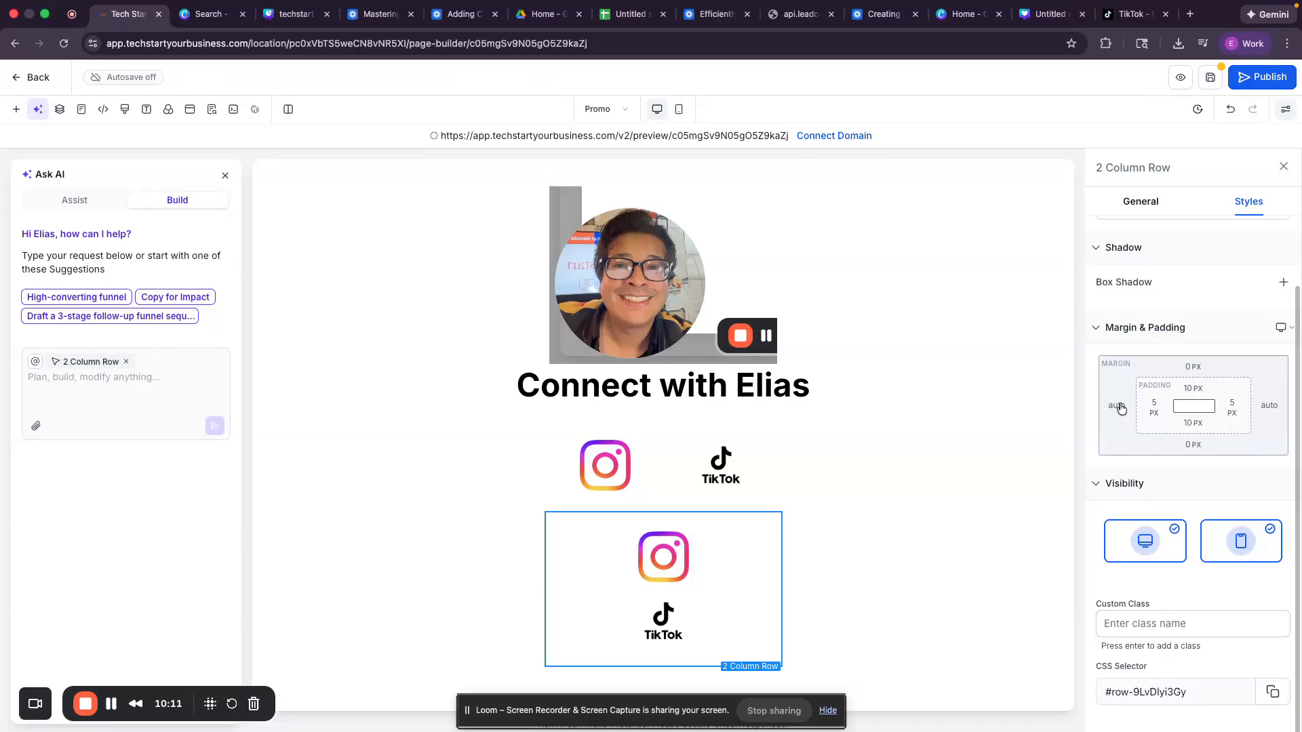
scroll(1129, 366, "up", 3)
left_click(1142, 202)
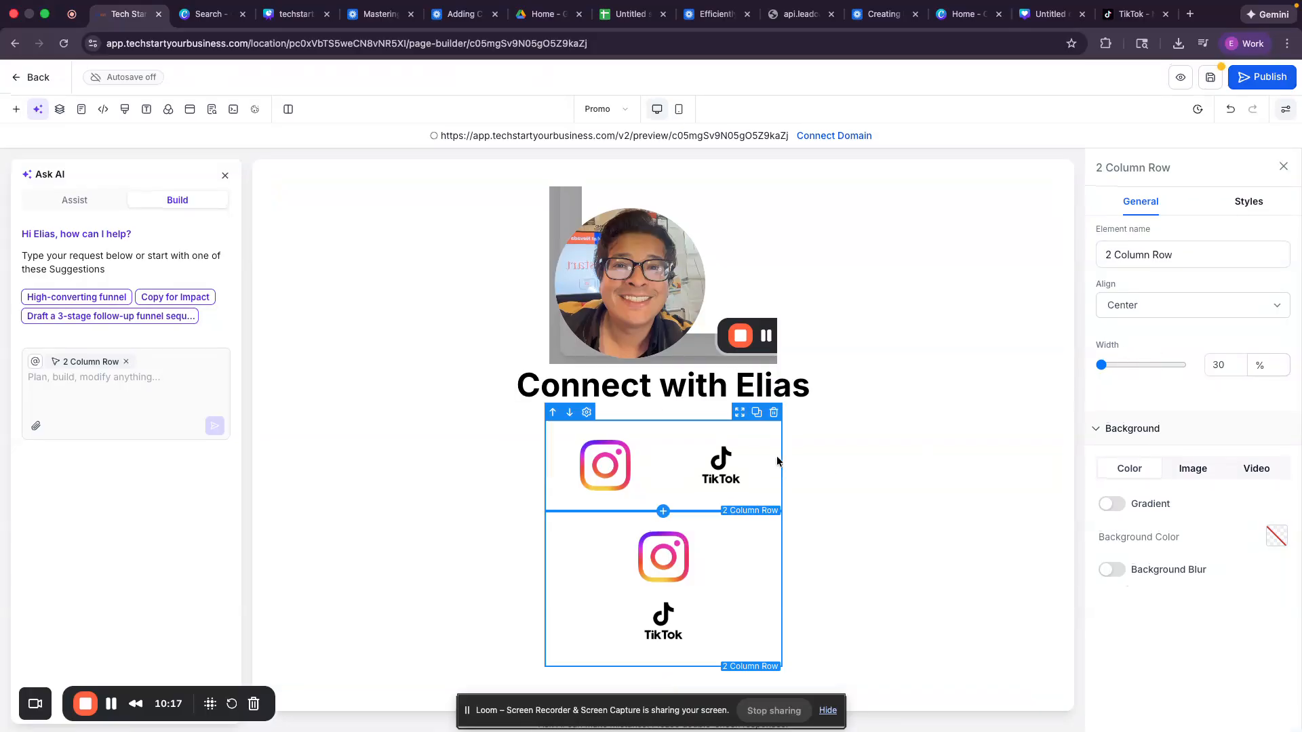
Step: Set the 1st Column's content alignment to Horizontal so the icons sit side by side
left_click(725, 541)
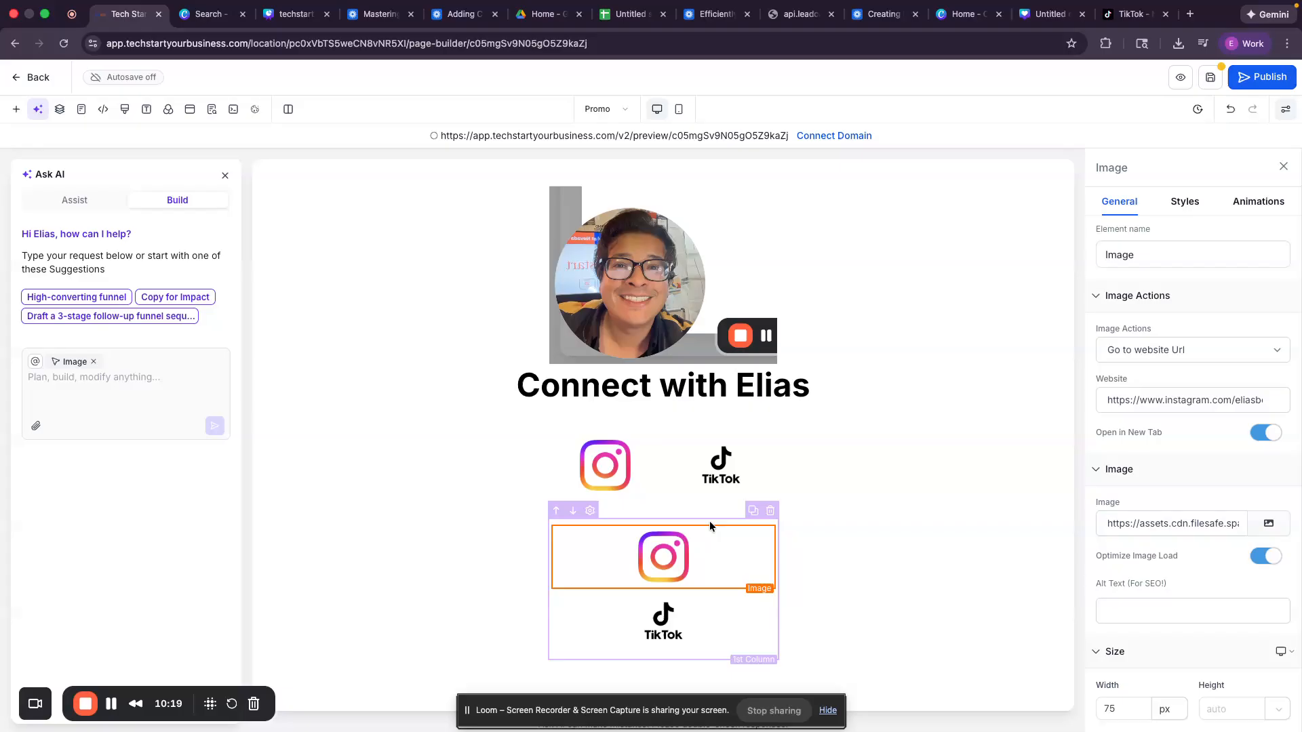
left_click(710, 523)
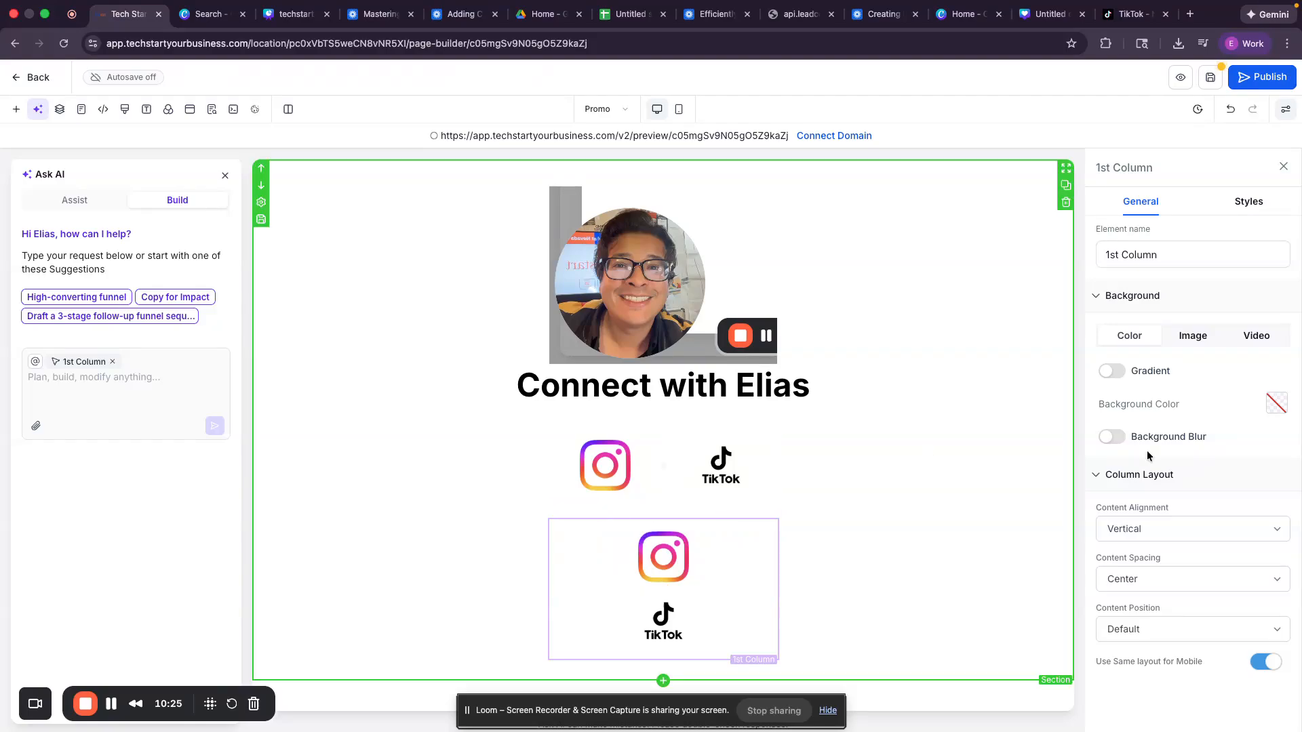
left_click(1128, 519)
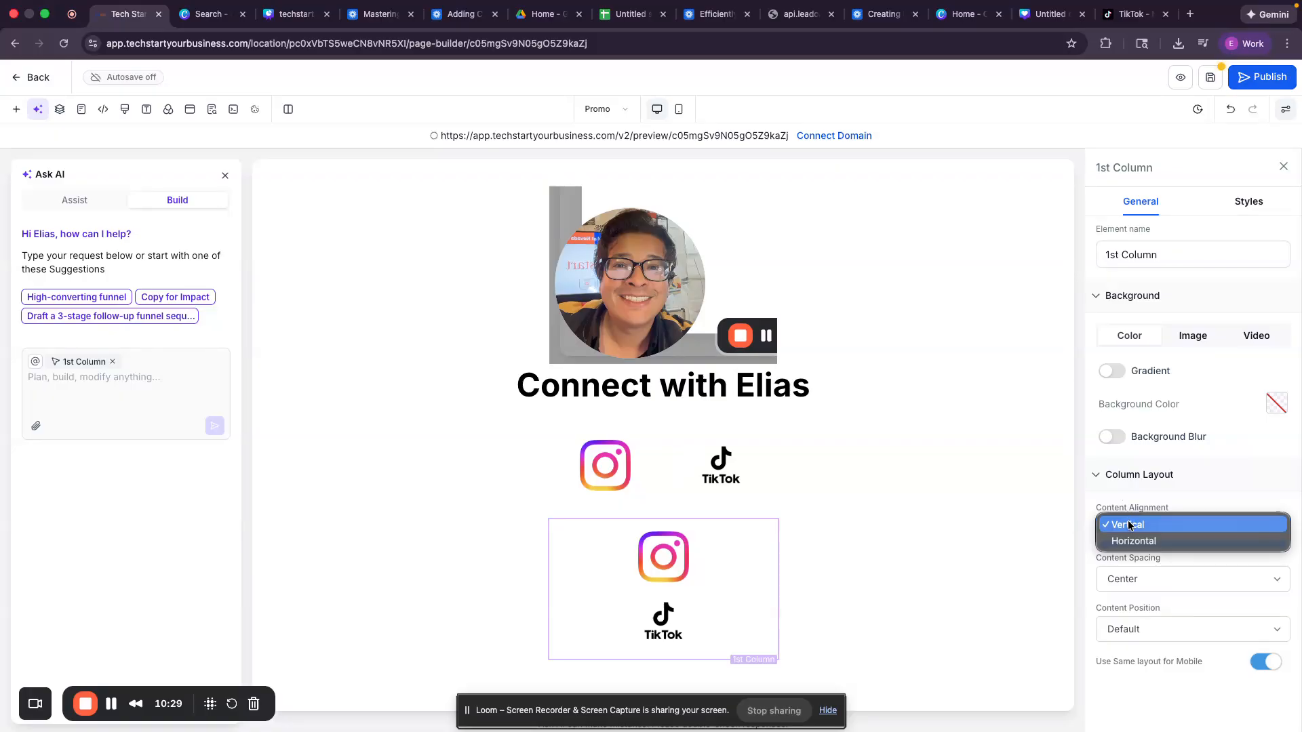
left_click(1129, 540)
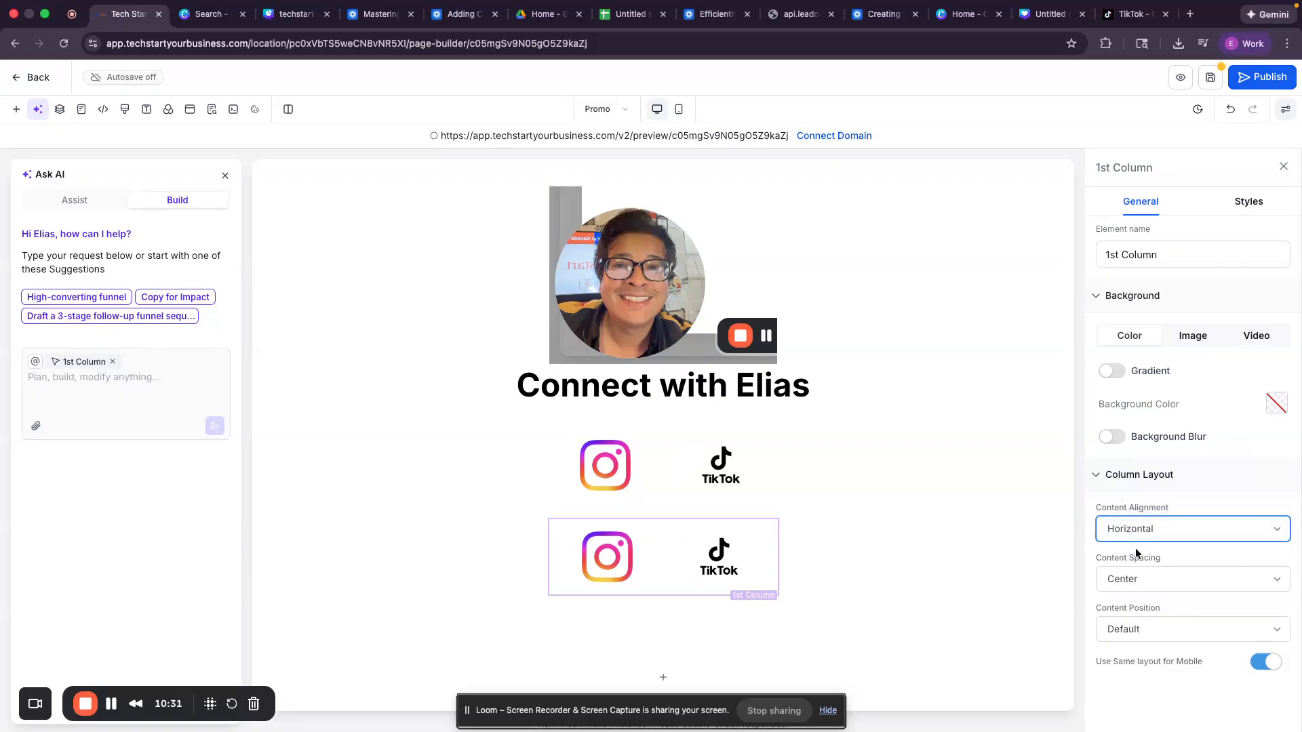
Step: Delete the extra icon row and return to Desktop view
left_click(679, 114)
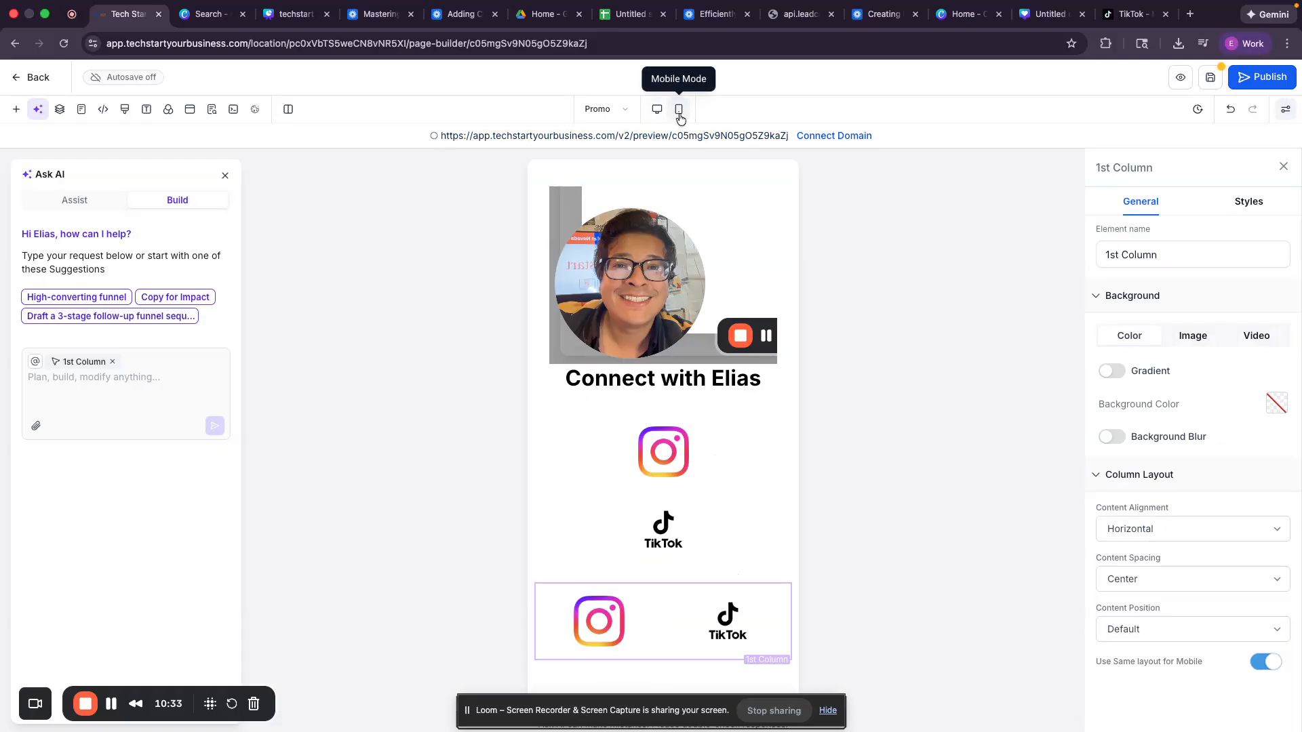
left_click(790, 399)
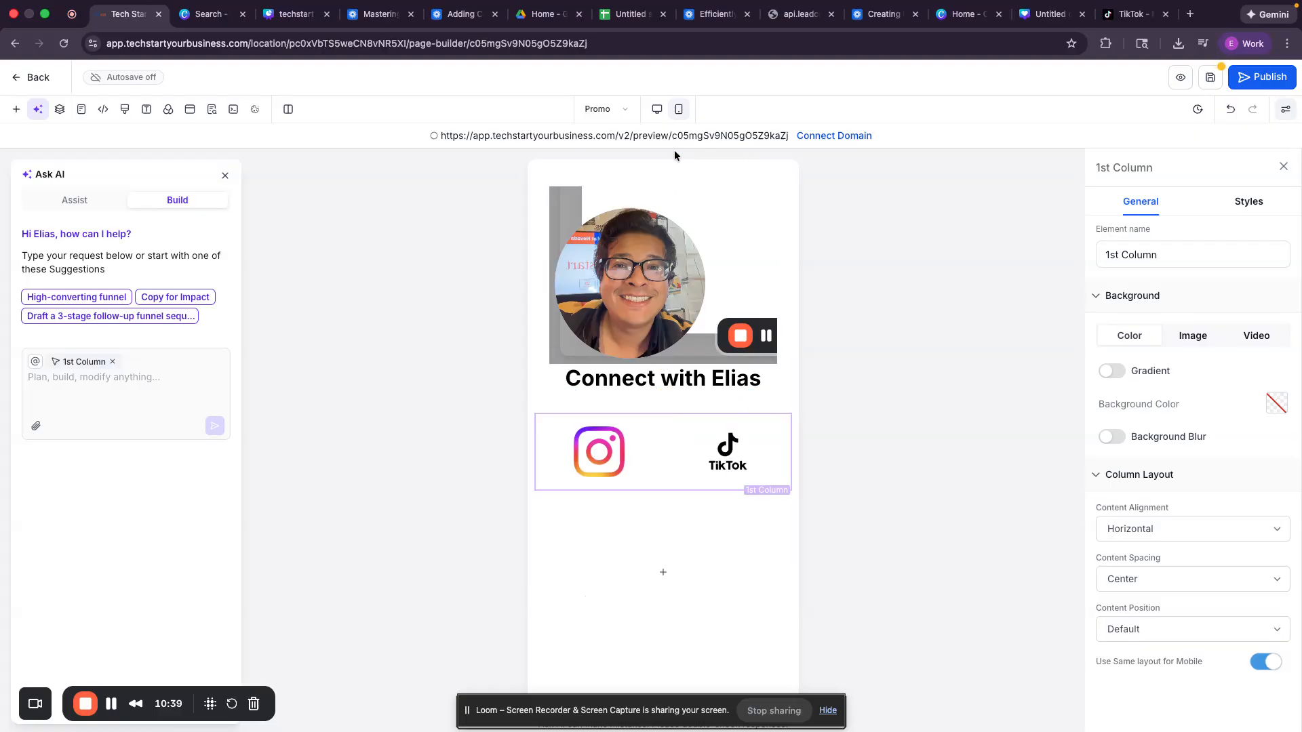
left_click(657, 111)
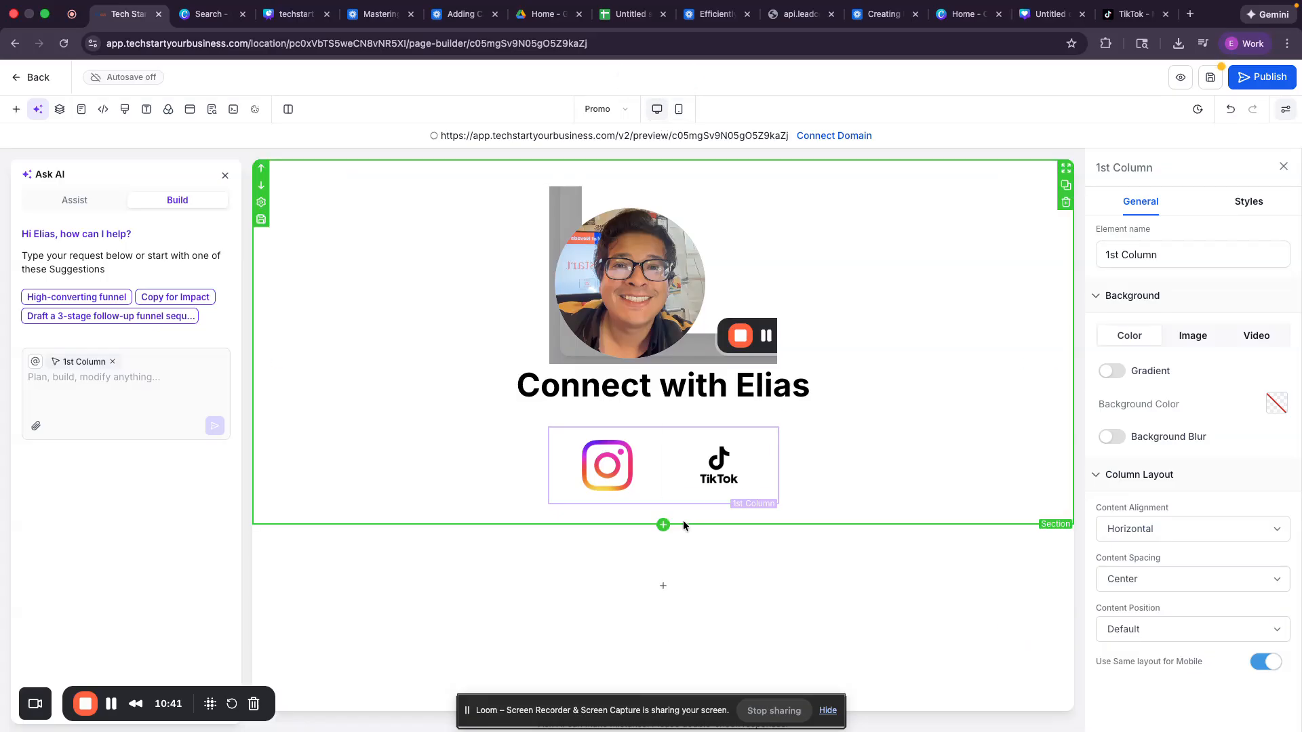
Step: Add a Form element below the top section showing the Contact Us form
left_click(663, 525)
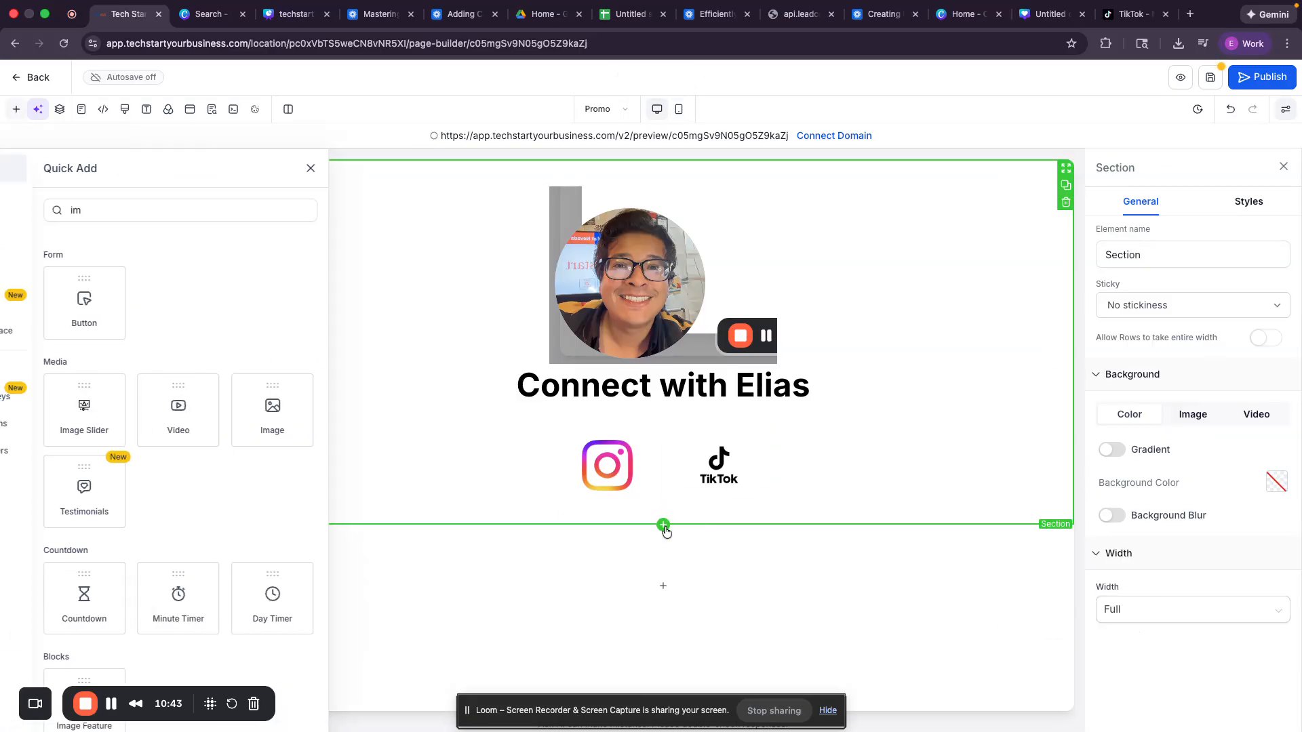
left_click(224, 213)
key("ctrl+a")
type("form")
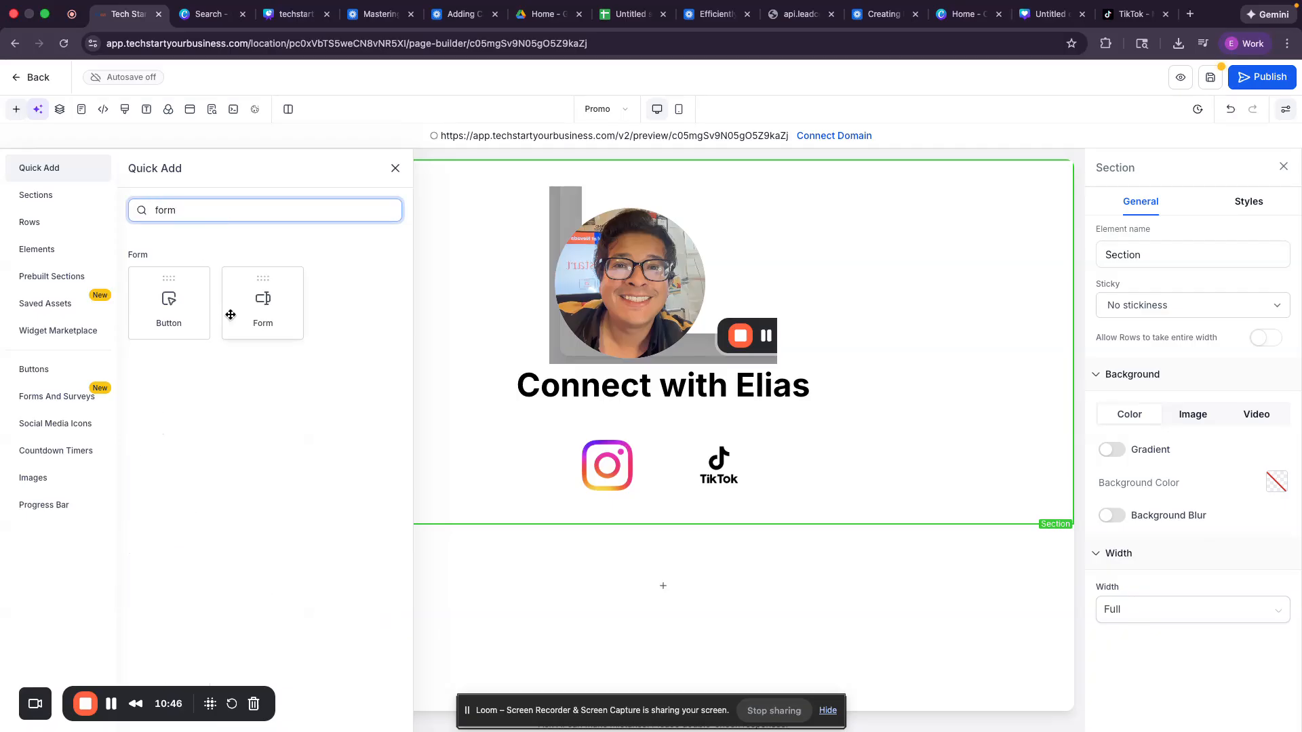
left_click_drag(231, 314, 632, 519)
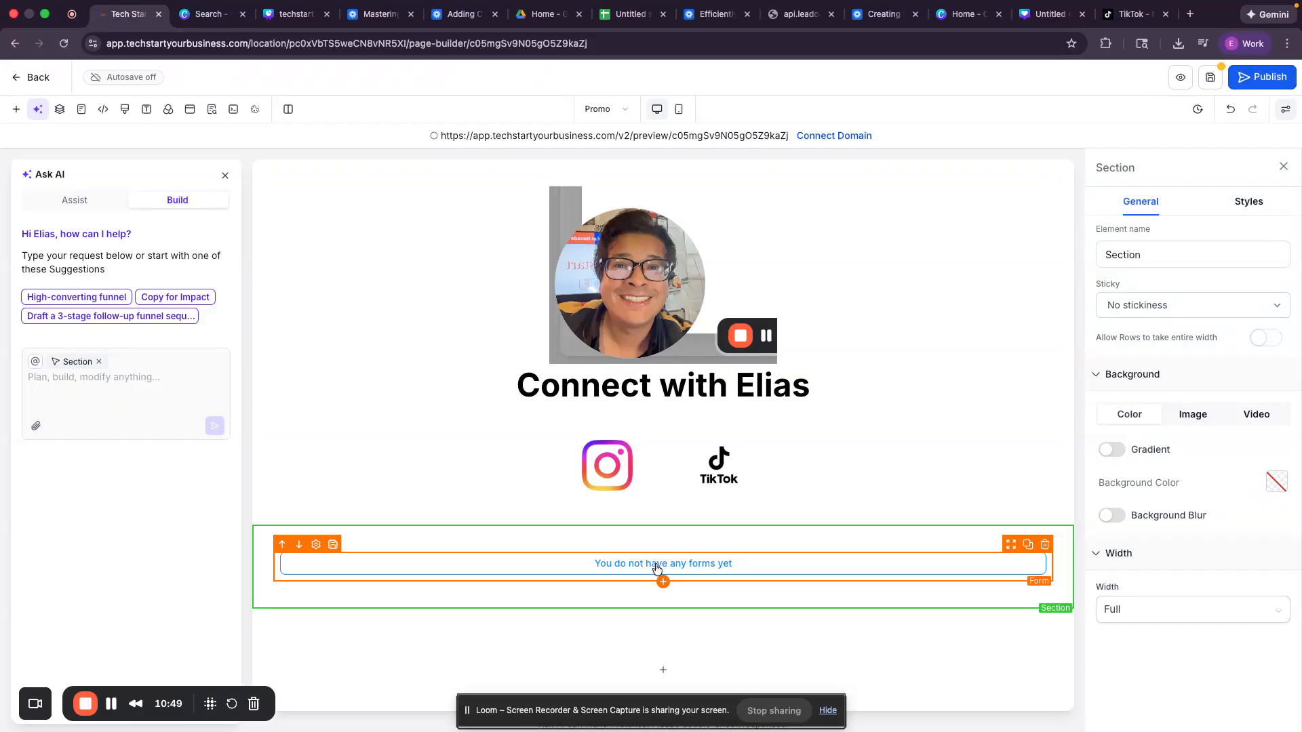
left_click(650, 571)
left_click(645, 343)
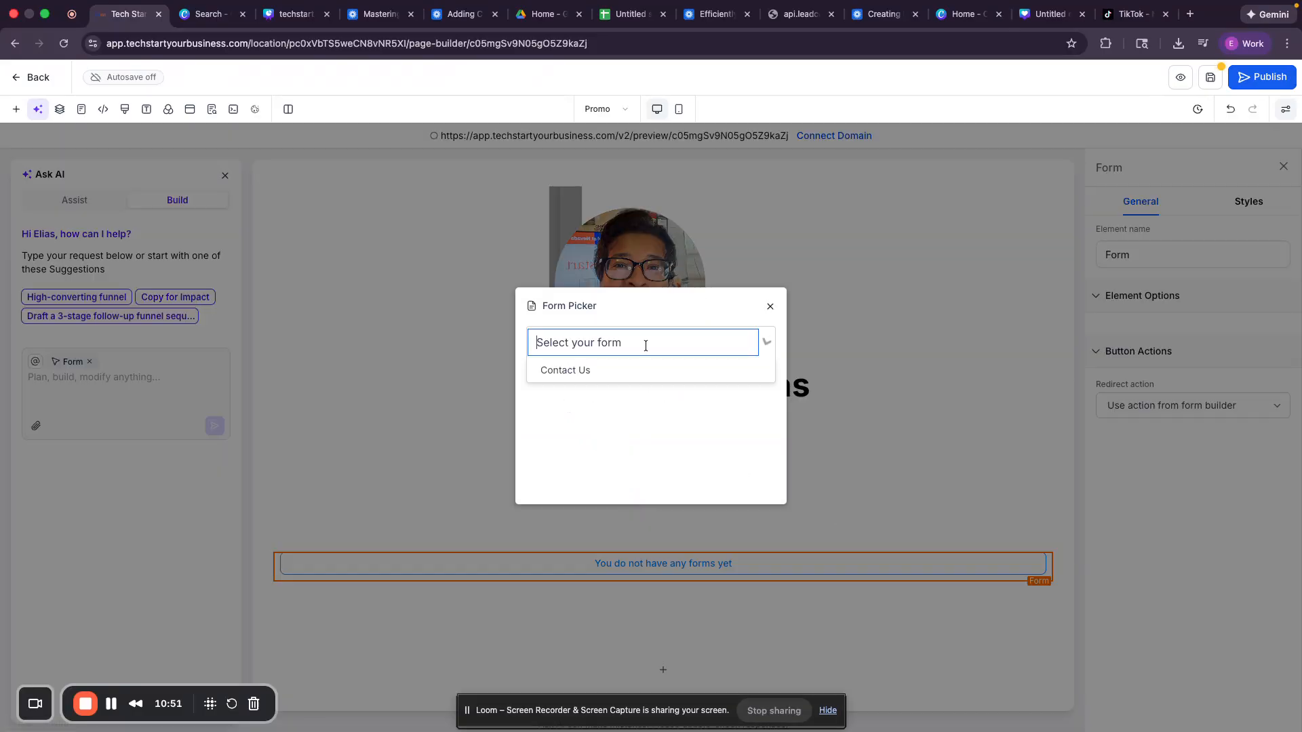
left_click(645, 369)
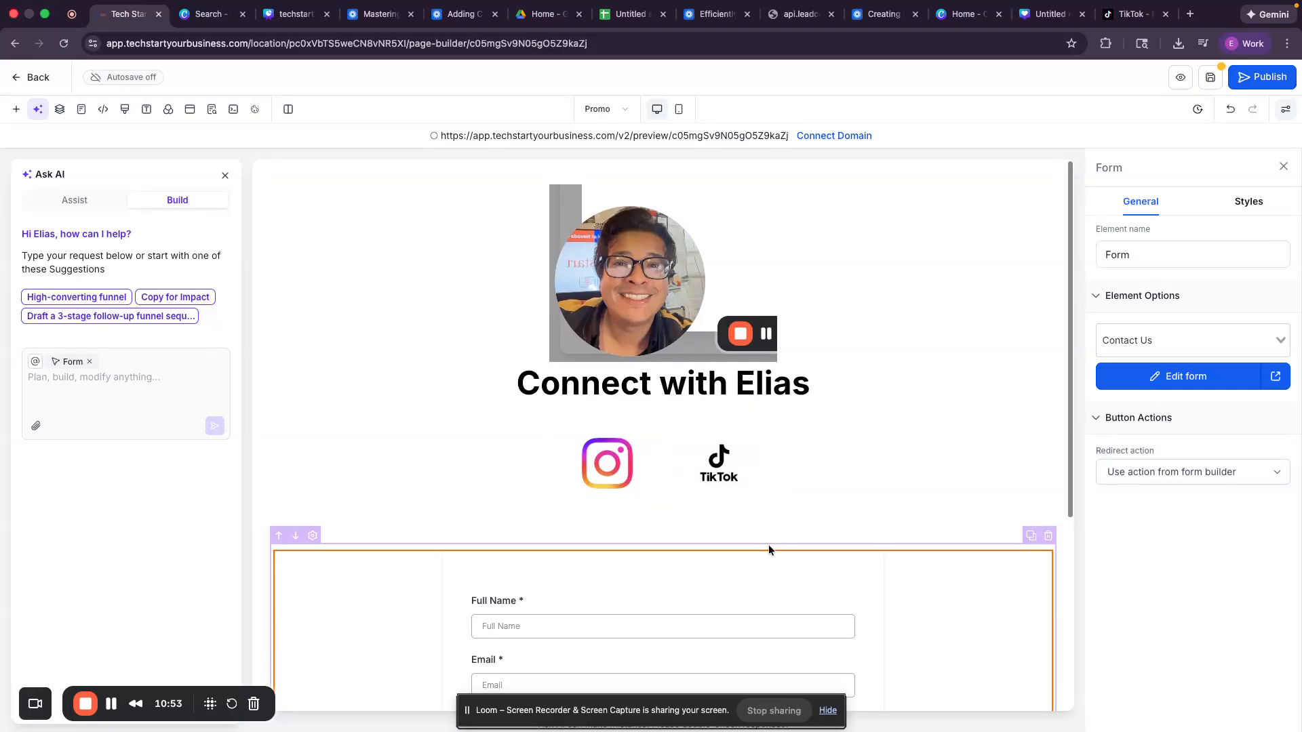
scroll(769, 545, "down", 3)
scroll(798, 580, "up", 3)
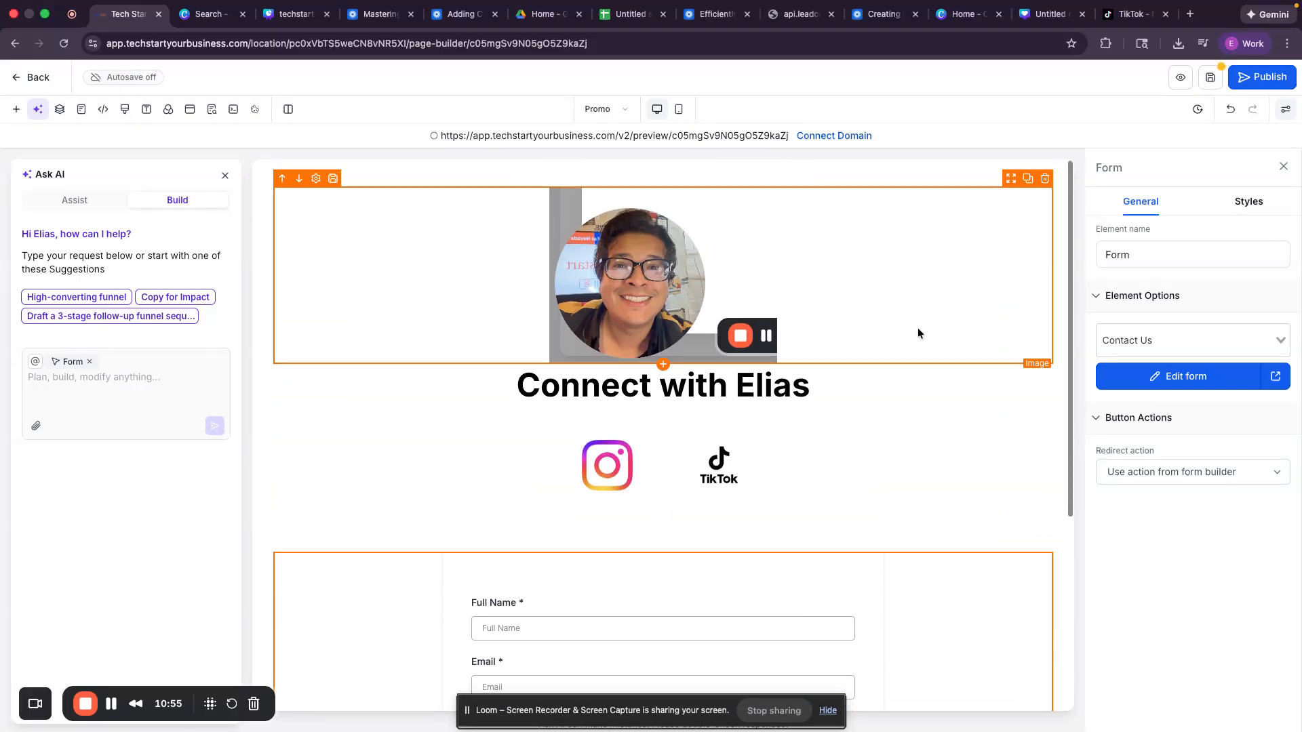
Step: Save the Promo page
left_click(1209, 81)
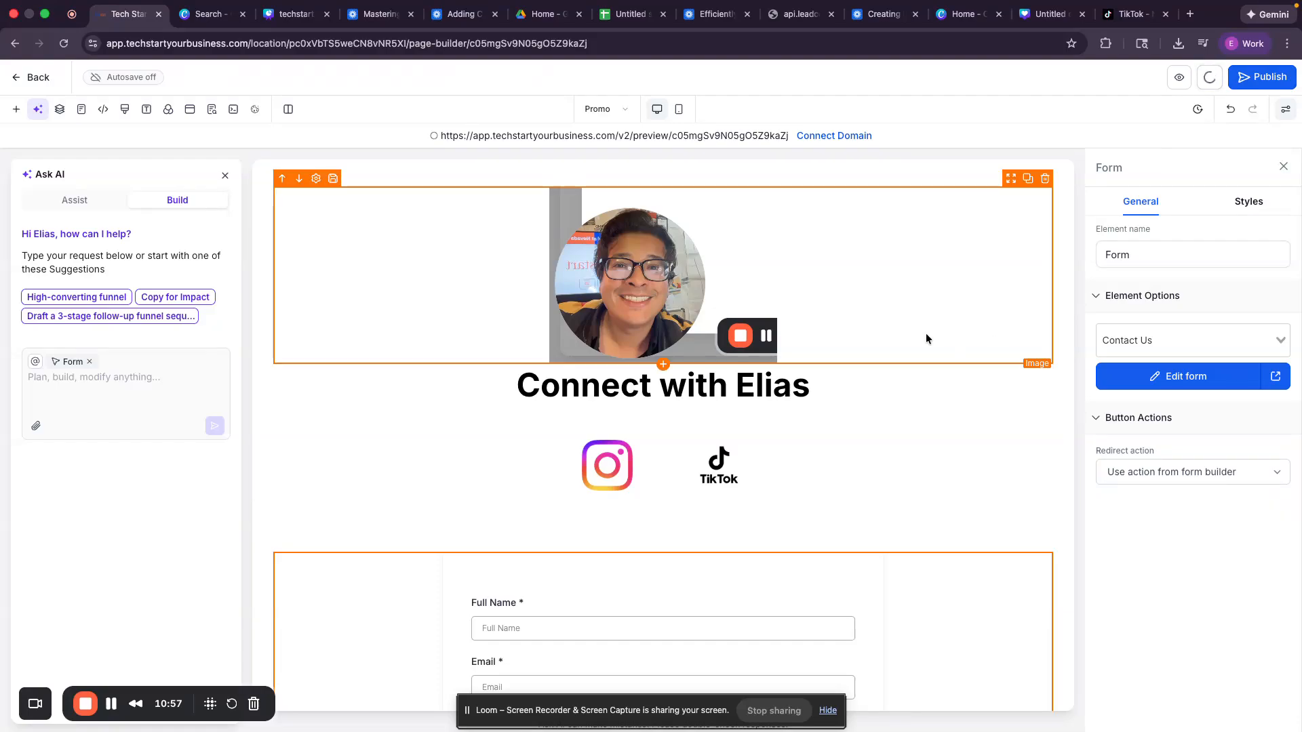
left_click(828, 710)
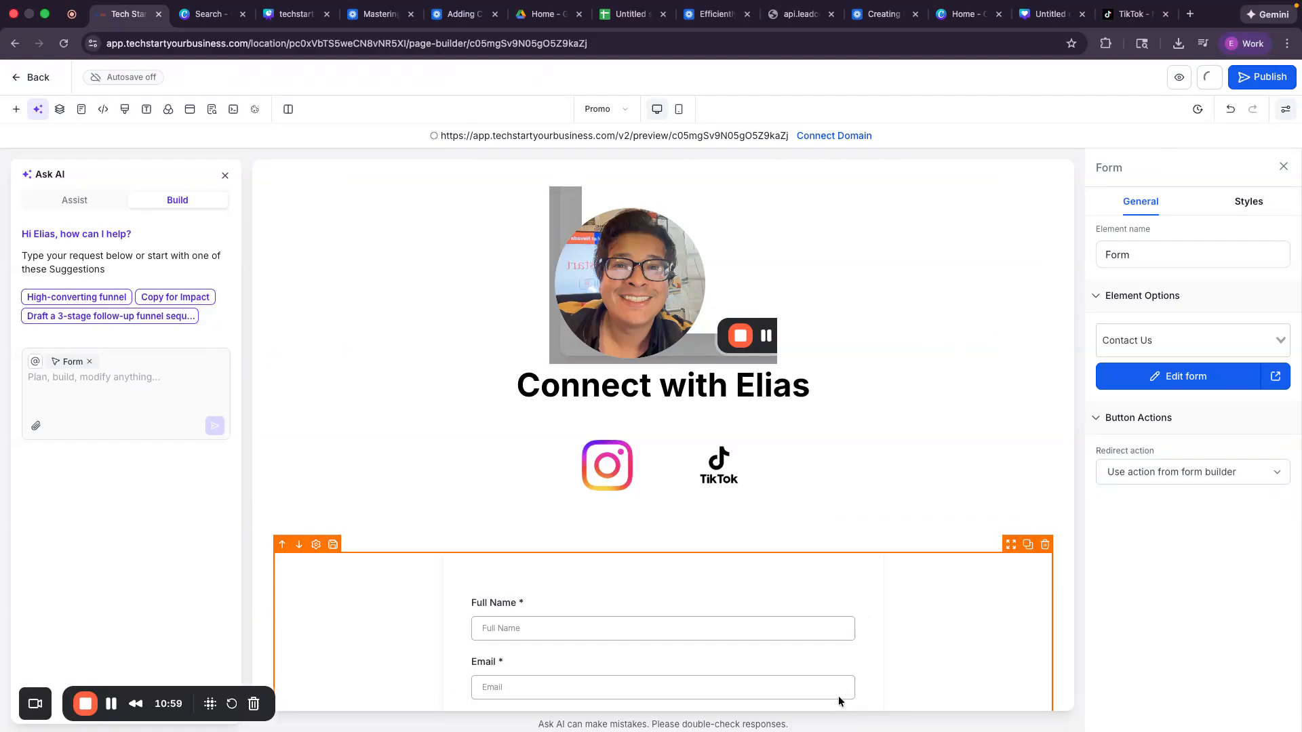
scroll(838, 697, "down", 4)
scroll(838, 697, "up", 4)
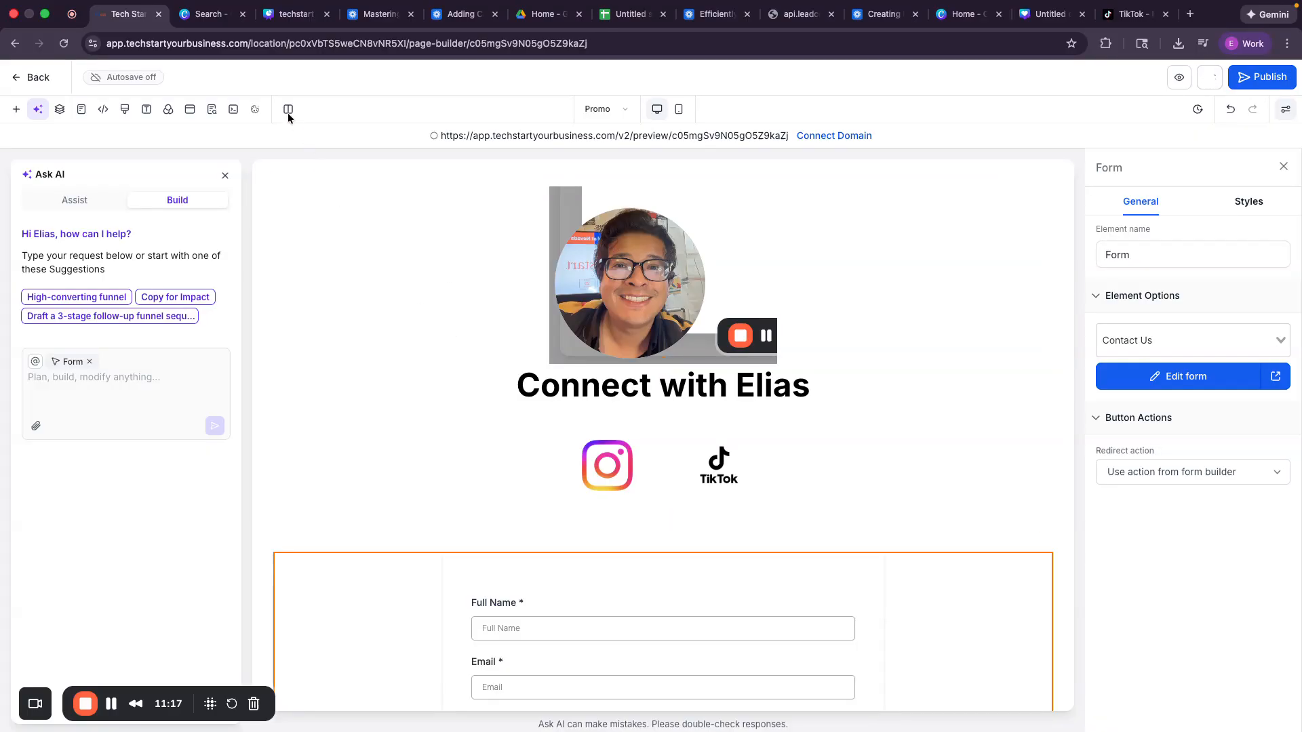
Step: Inspect the Page layer's first section in Layers, then view the funnel Pages list
left_click(60, 111)
left_click(15, 210)
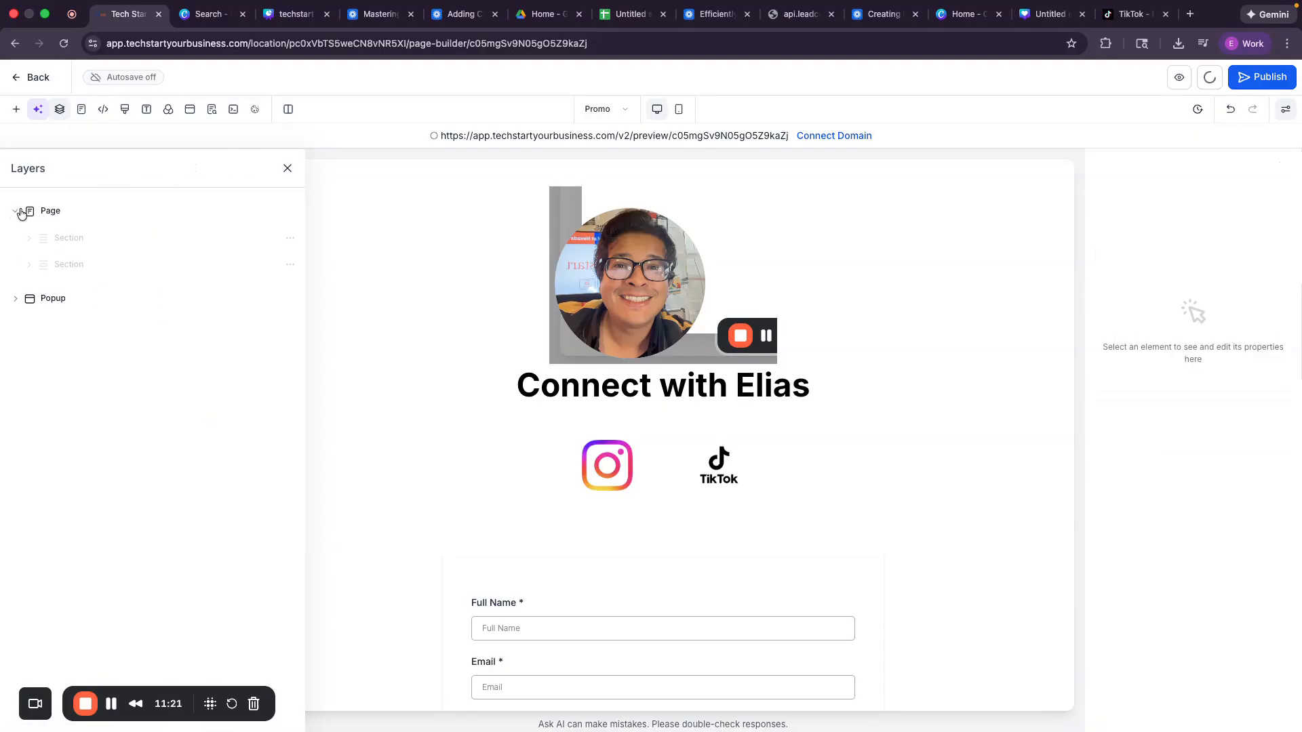
left_click(29, 238)
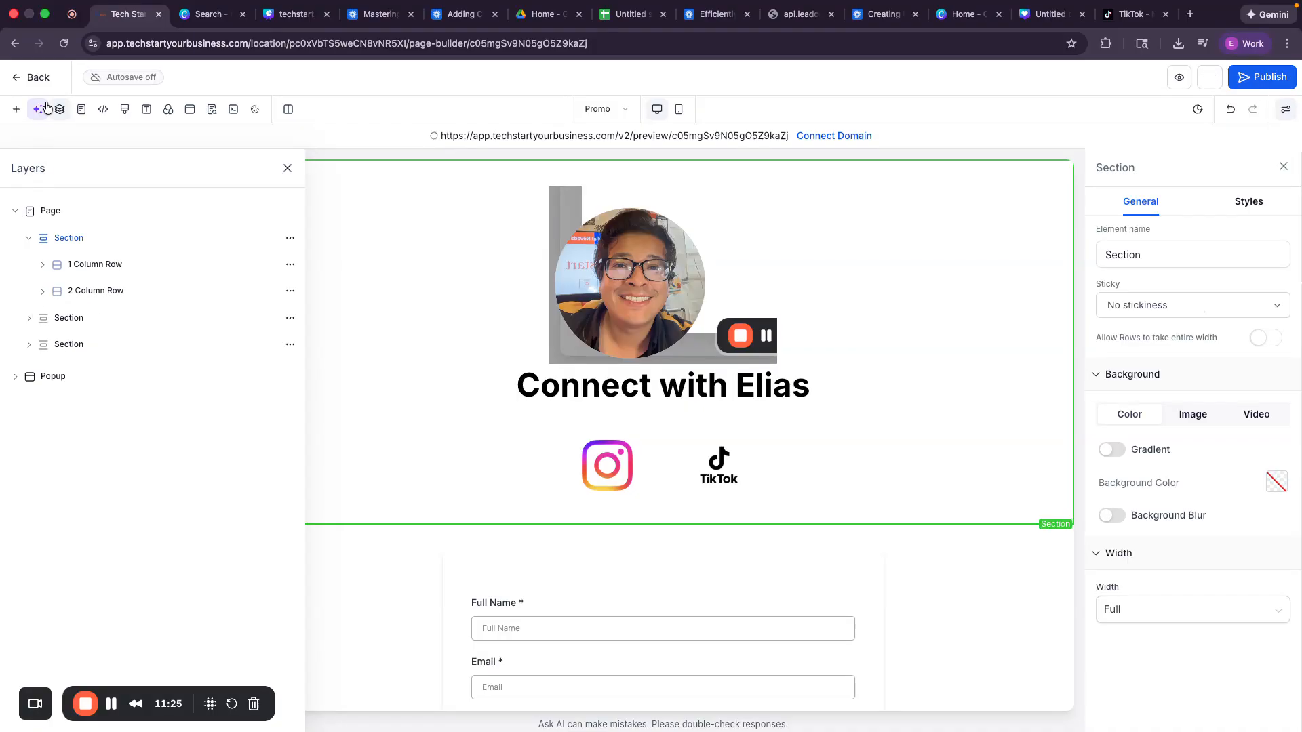
left_click(82, 110)
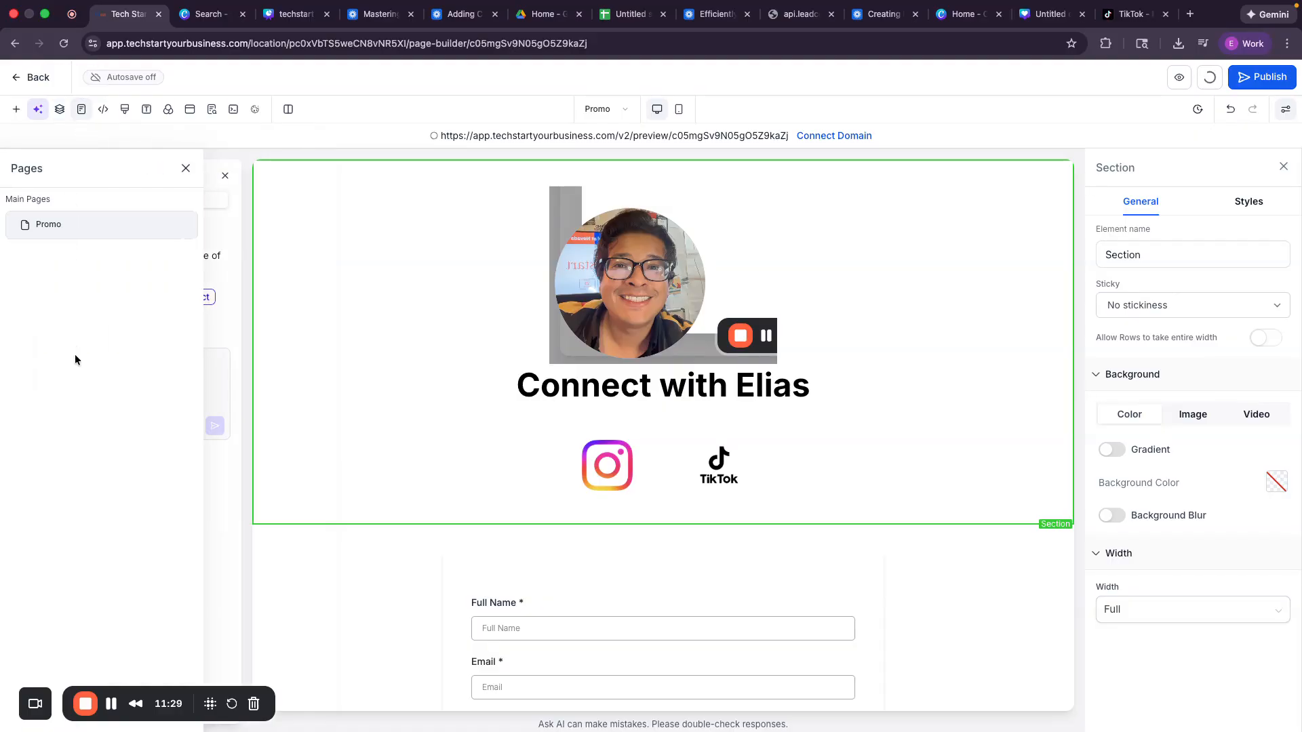
Step: Close the Tracking Code dialog unchanged and show Typography settings with Inter fonts
left_click(96, 113)
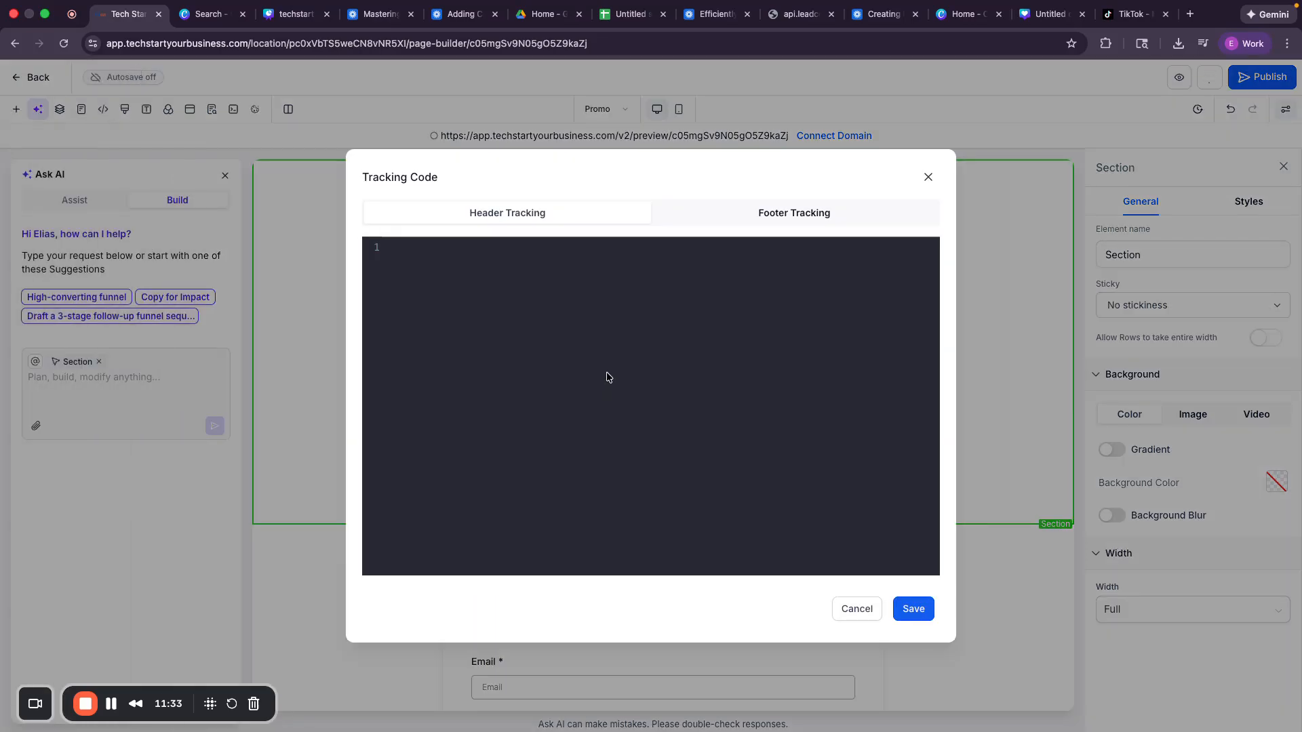
left_click(929, 176)
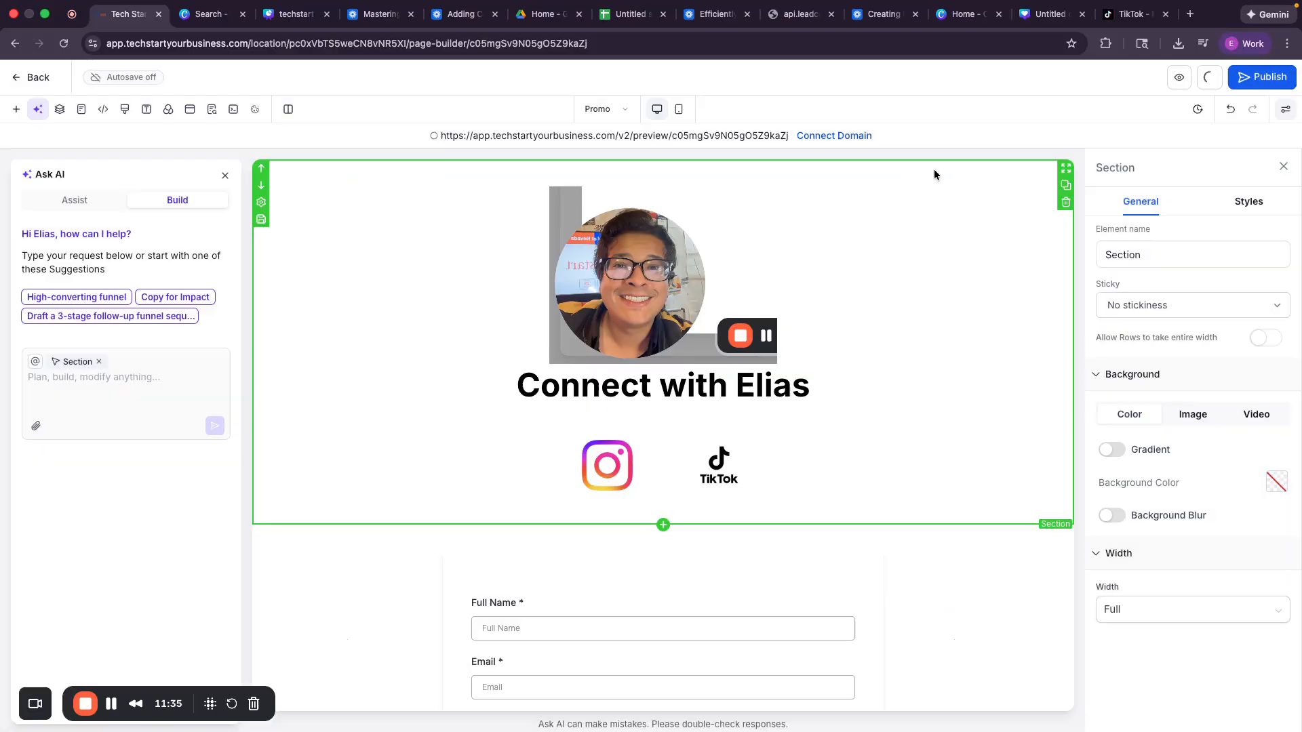
left_click(146, 111)
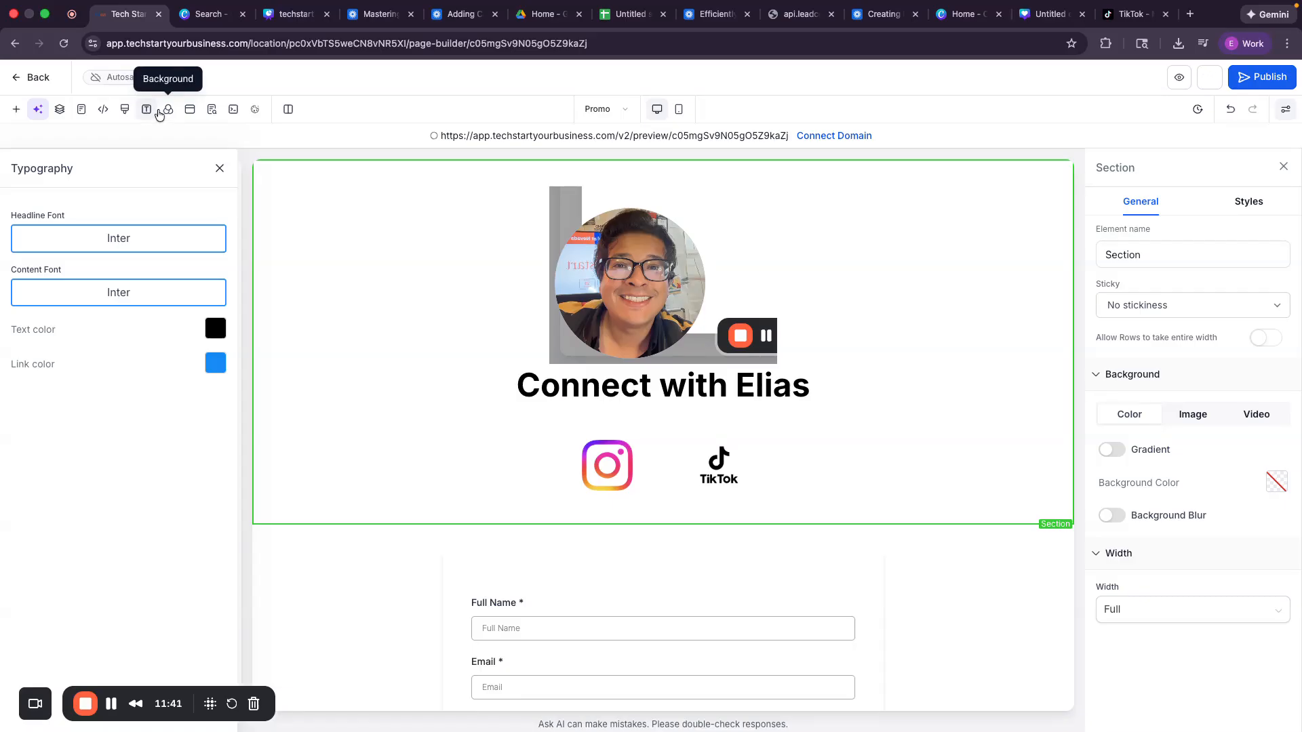
Step: Set the page background colour to the red default swatch
left_click(168, 117)
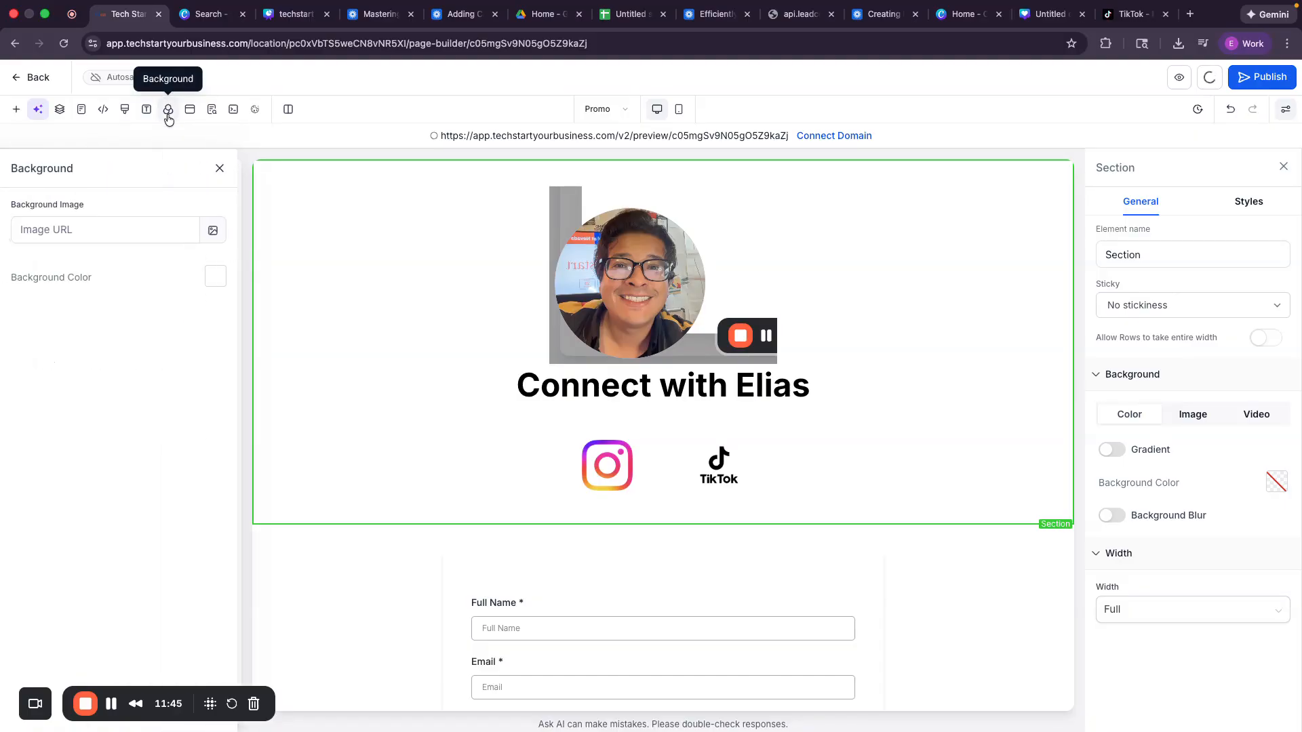
left_click(215, 276)
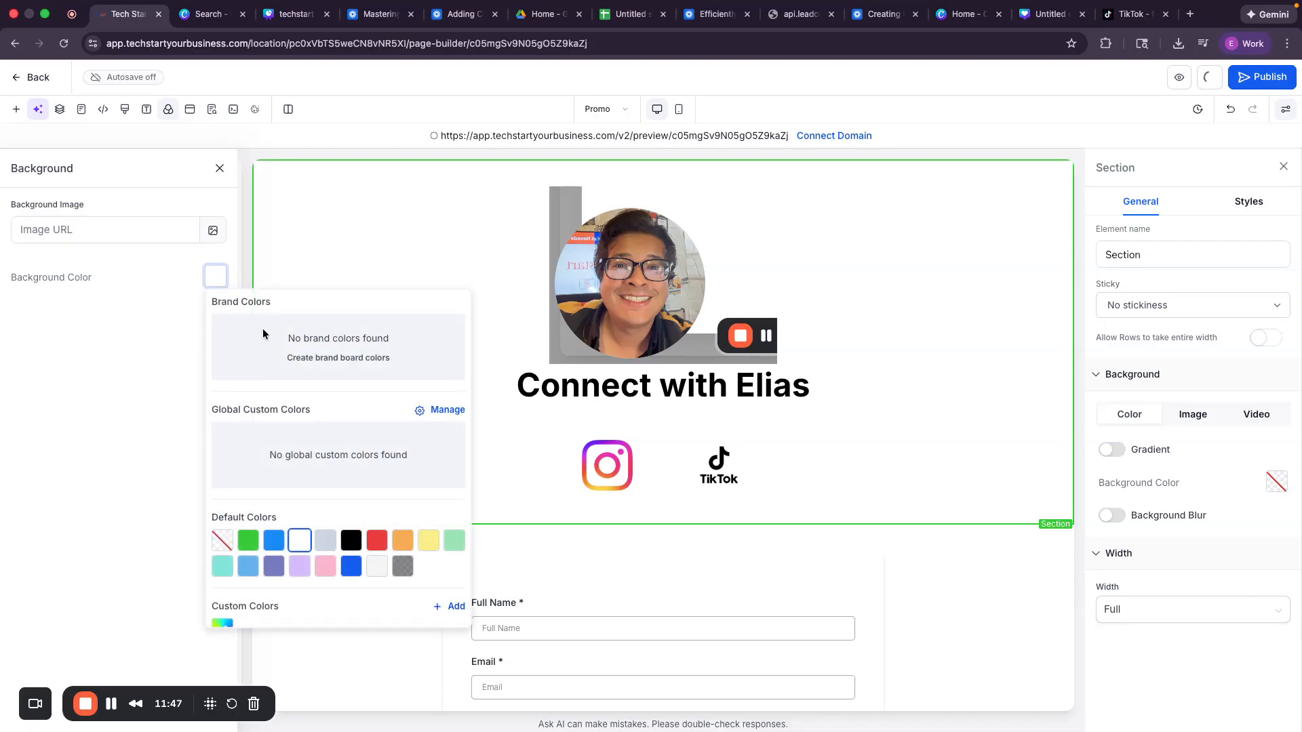
left_click(377, 541)
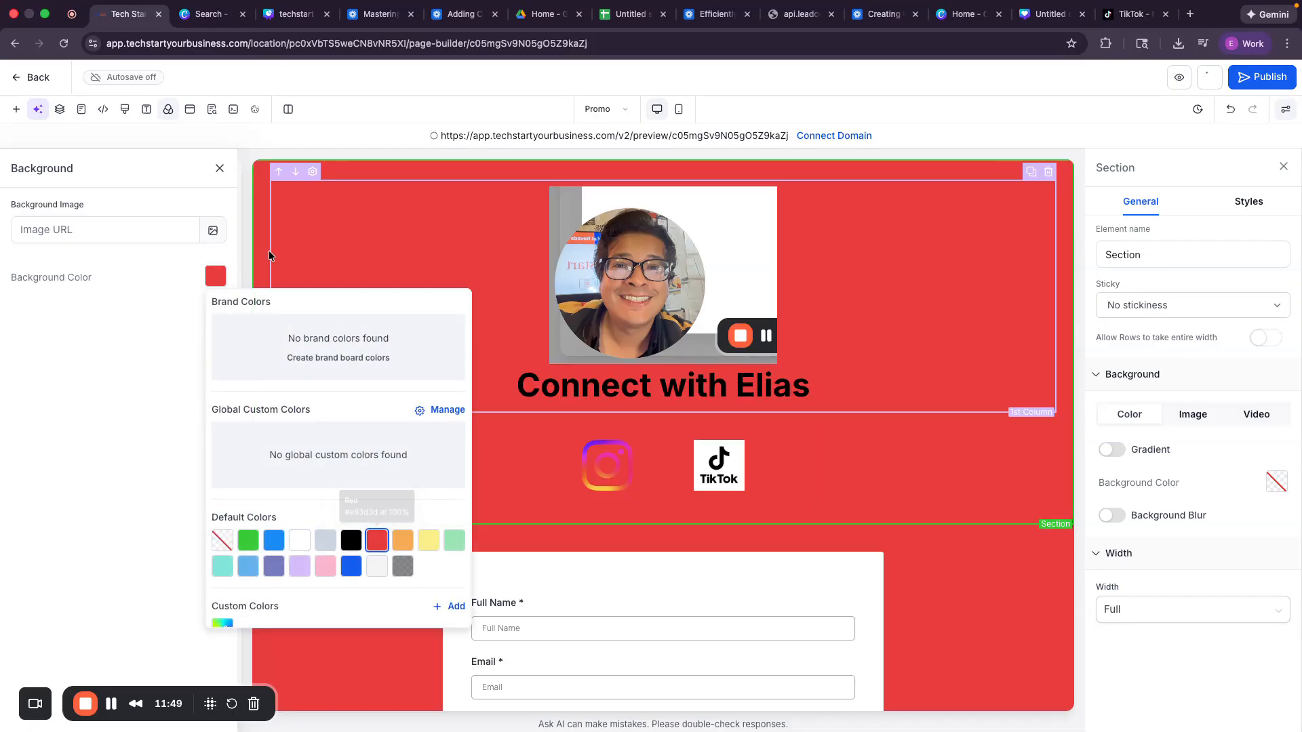
Step: Bring up the SEO Meta Data settings and expand Content to show the empty Title and Description fields
left_click(190, 115)
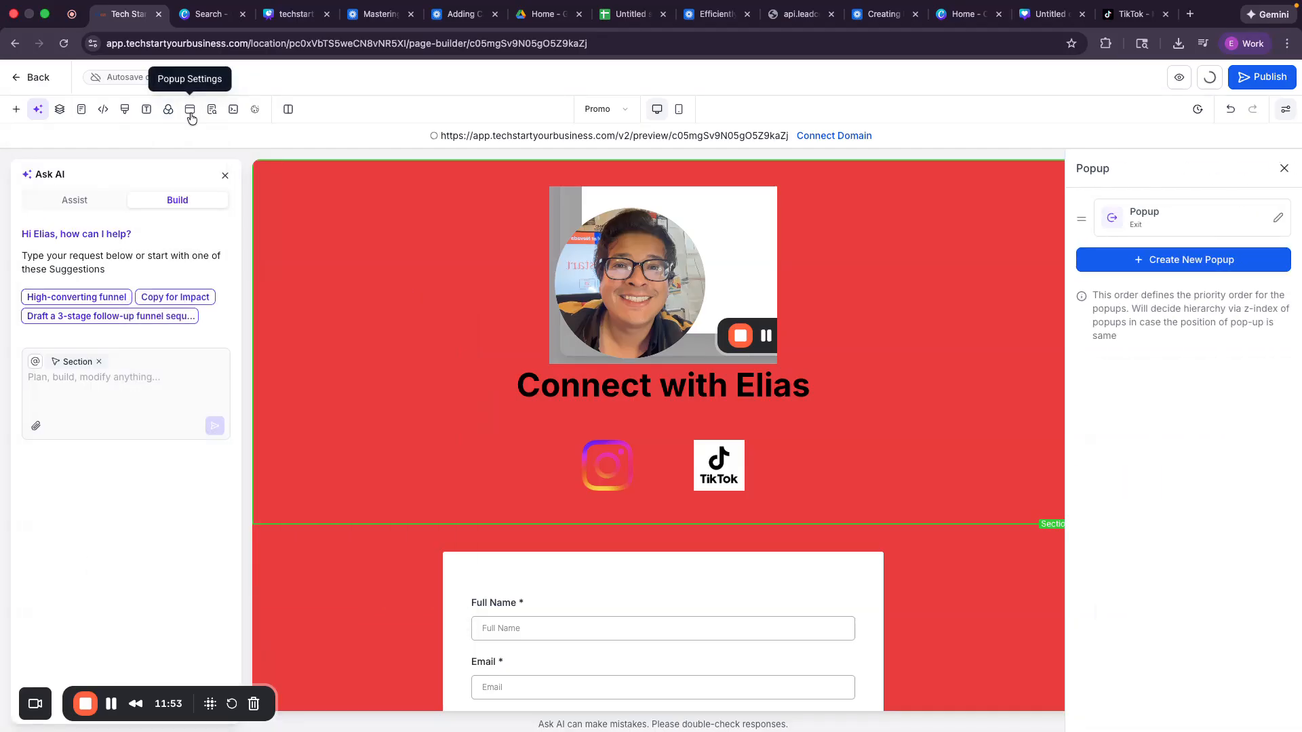
left_click(213, 113)
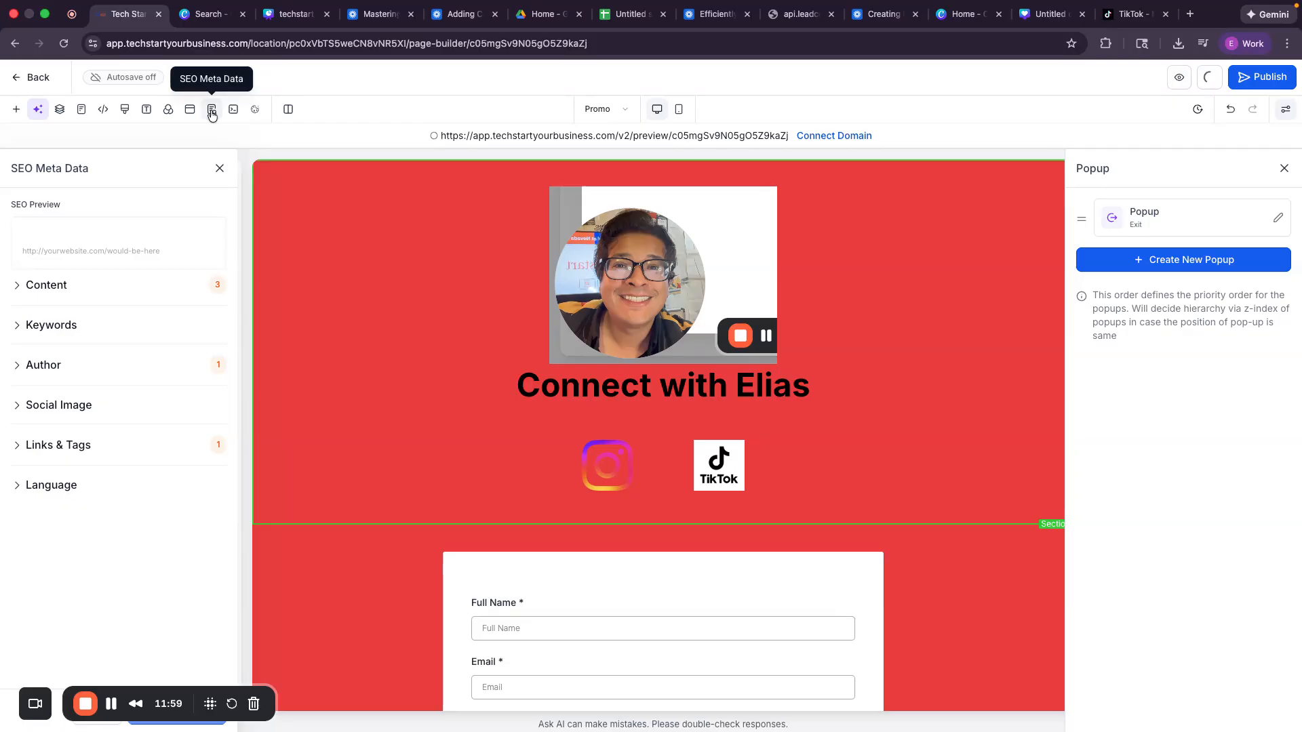
left_click(69, 288)
scroll(83, 348, "down", 1)
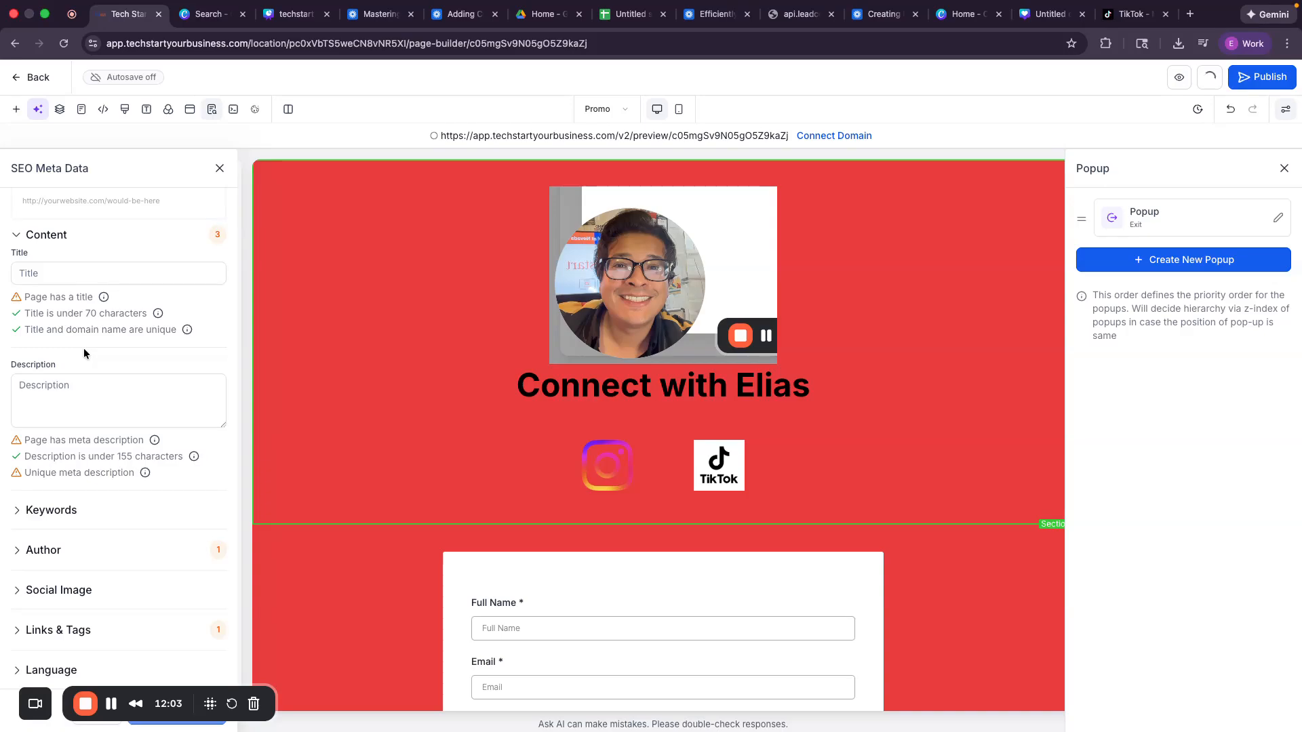